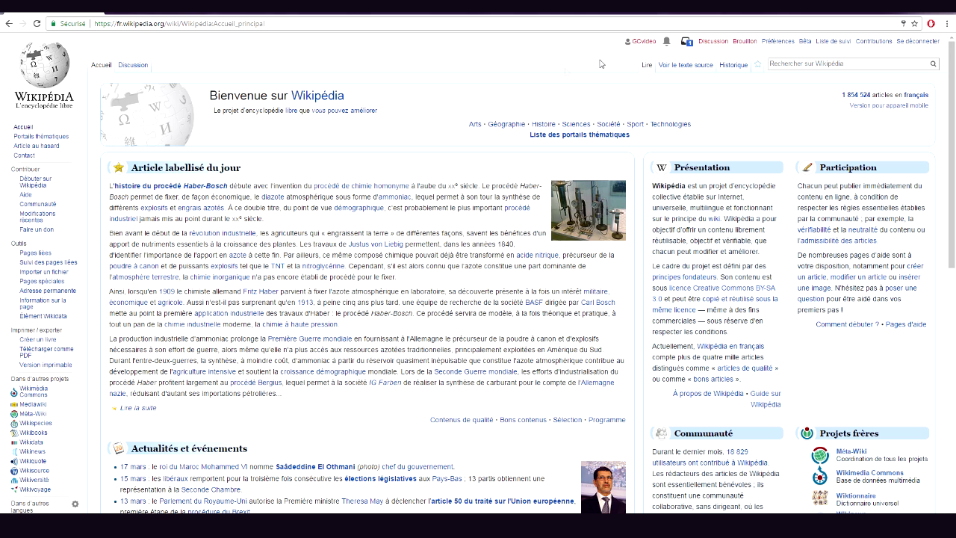
# View the account's notifications and close the list again
pyautogui.click(688, 42)
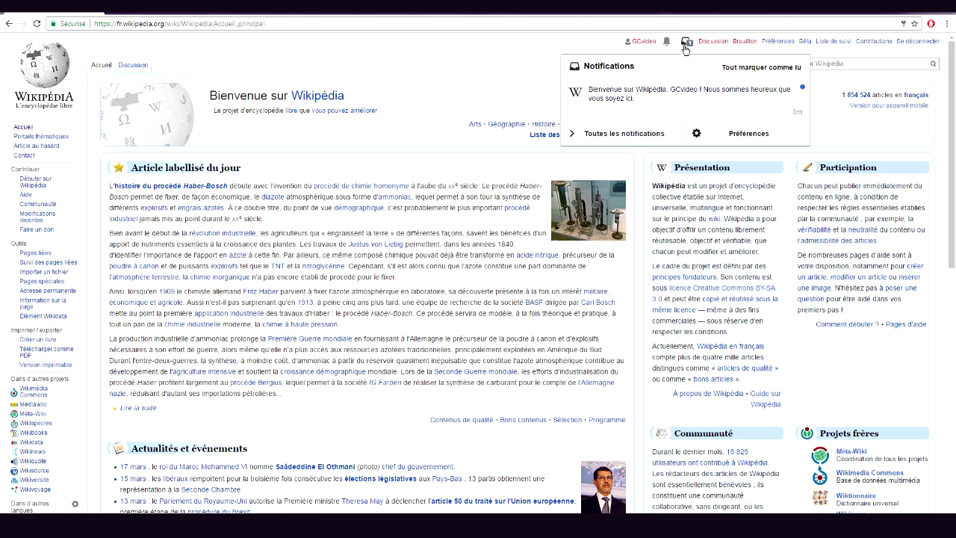
pyautogui.click(685, 46)
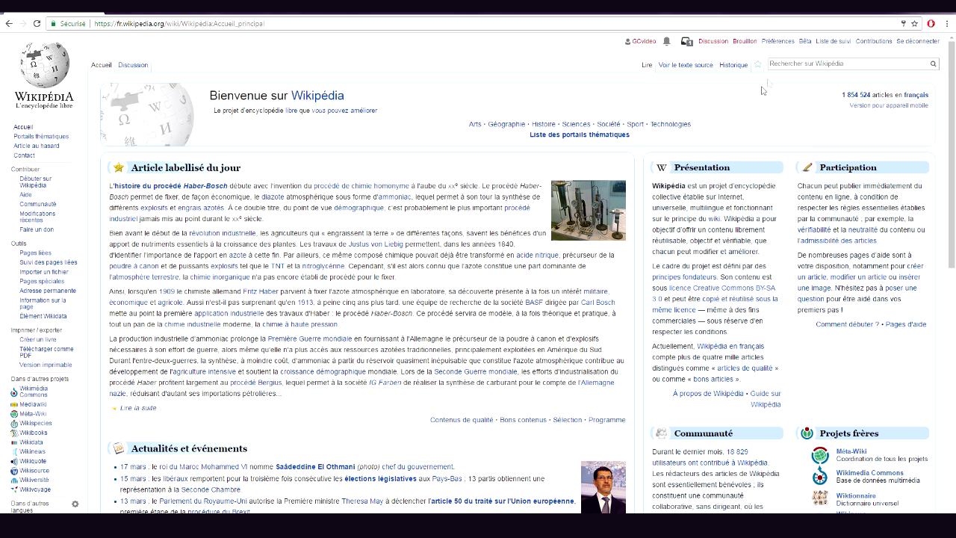
# Open the account preferences and choose "Il modifie des pages du wiki" as the preferred way of being described
pyautogui.click(778, 43)
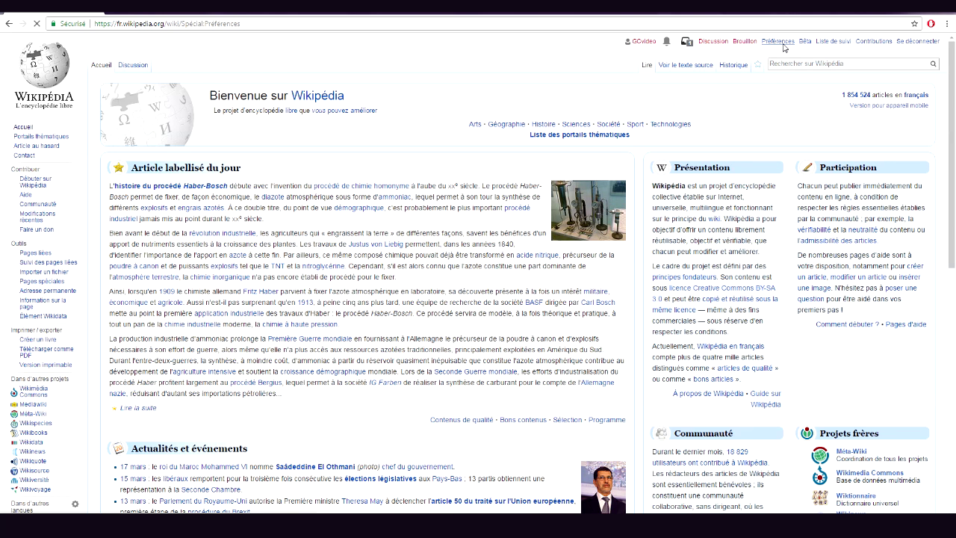
pyautogui.scroll(-1, 651, 168)
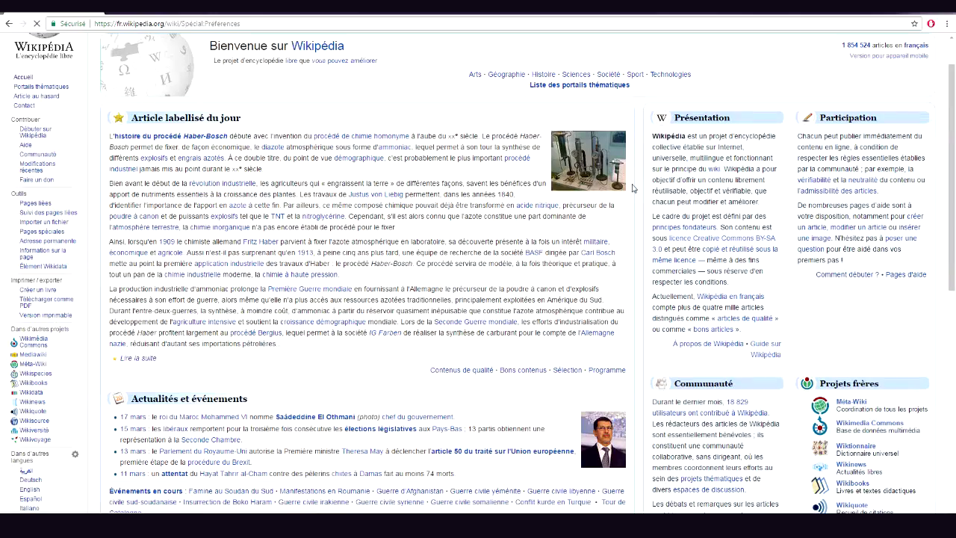
pyautogui.scroll(1, 570, 202)
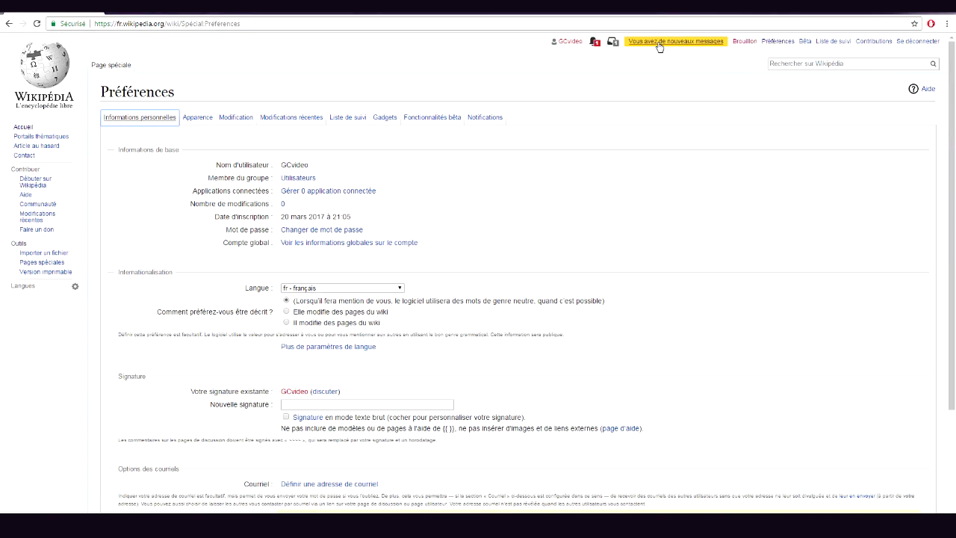
pyautogui.scroll(-3, 584, 239)
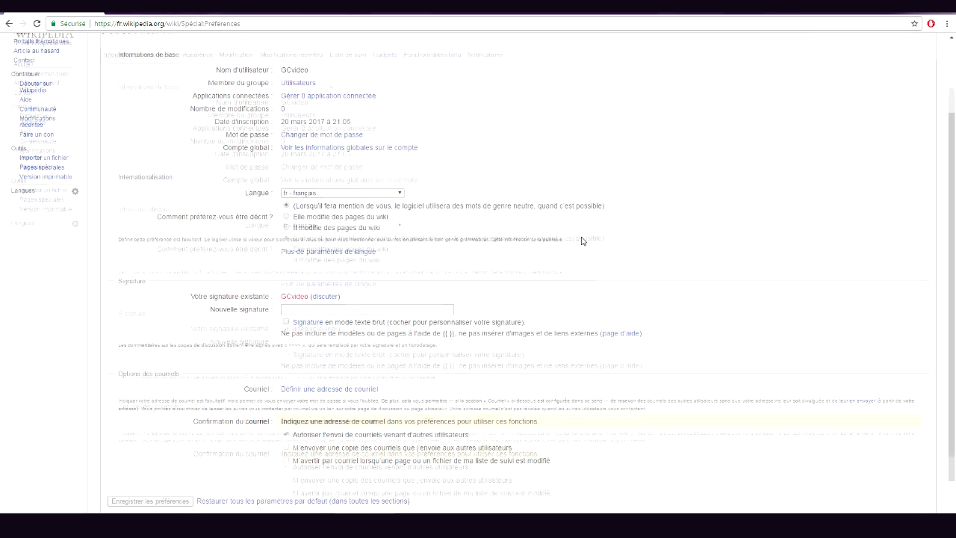
pyautogui.scroll(2, 181, 267)
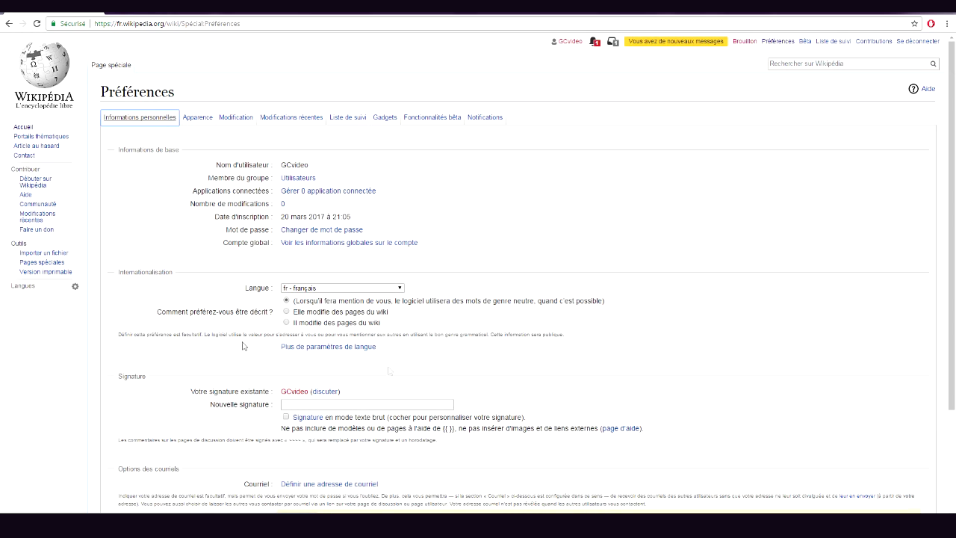
pyautogui.scroll(-1, 189, 277)
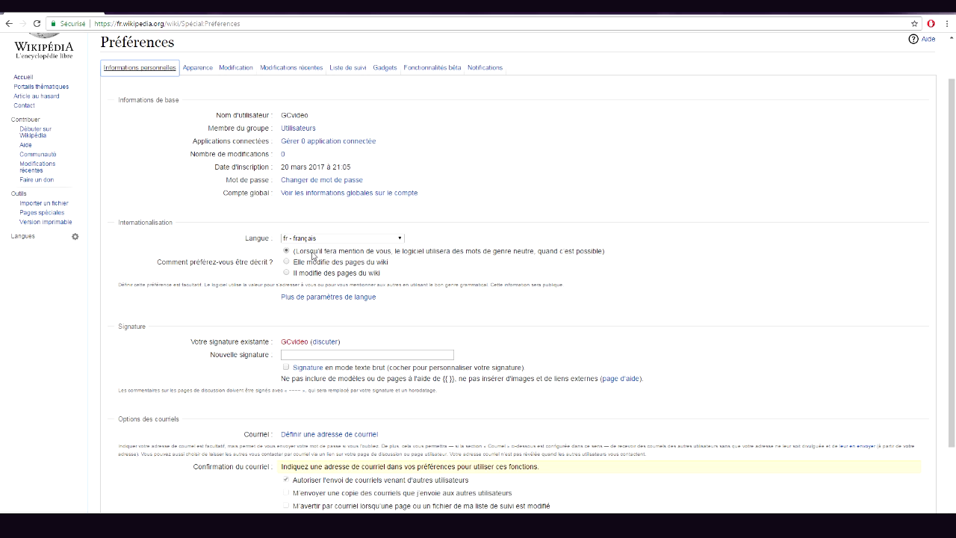
pyautogui.click(287, 263)
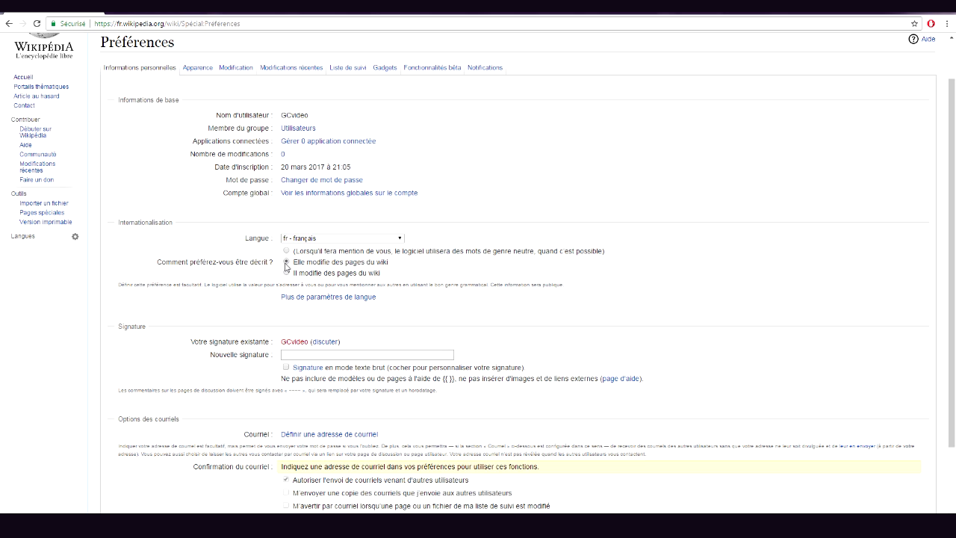
pyautogui.click(286, 274)
pyautogui.scroll(-1, 467, 335)
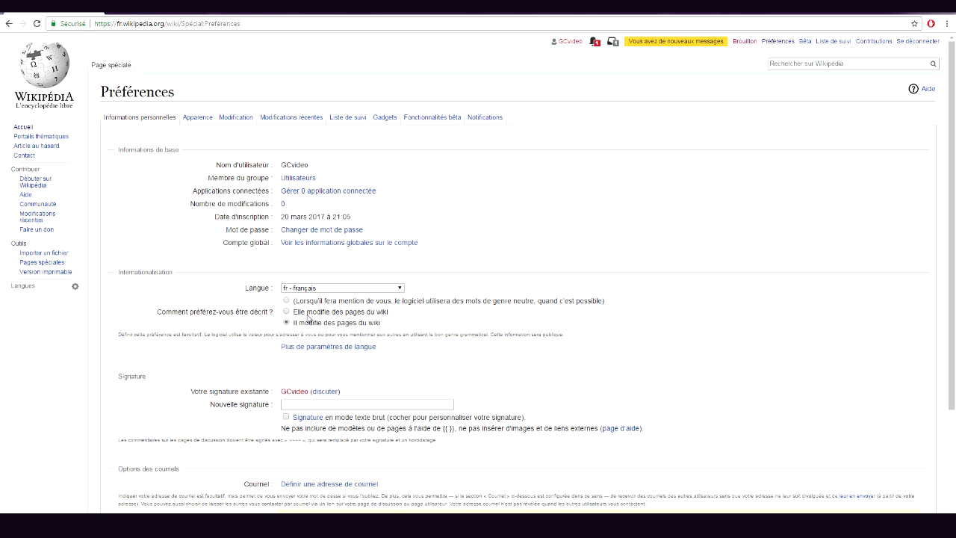
pyautogui.scroll(-3, 216, 224)
pyautogui.scroll(3, 217, 224)
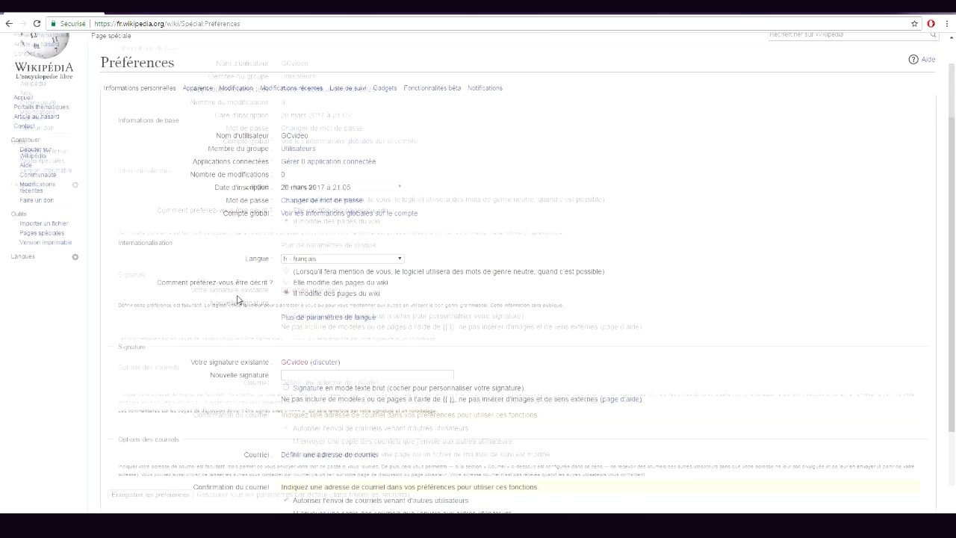
# Look over the gadgets offered in the preferences
pyautogui.click(387, 118)
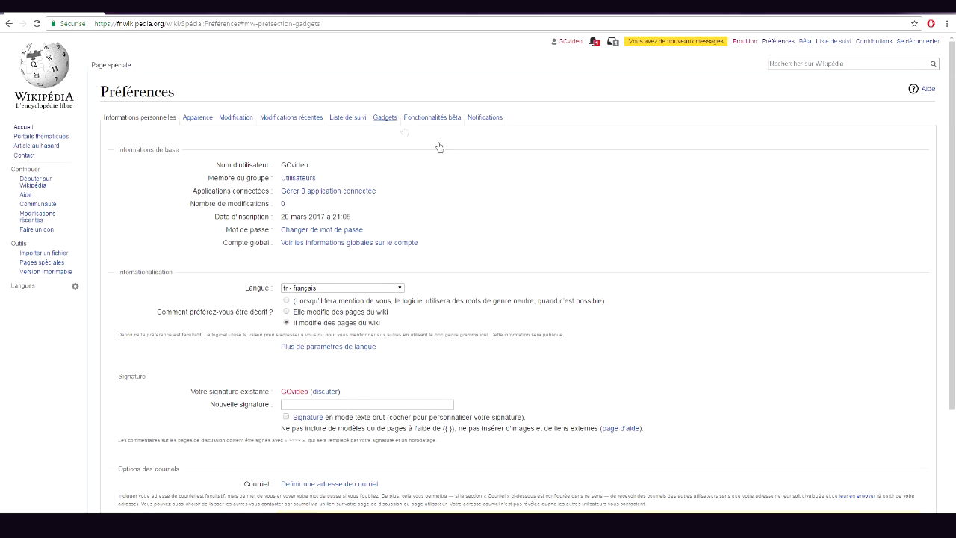
pyautogui.scroll(-1, 511, 261)
pyautogui.scroll(1, 512, 262)
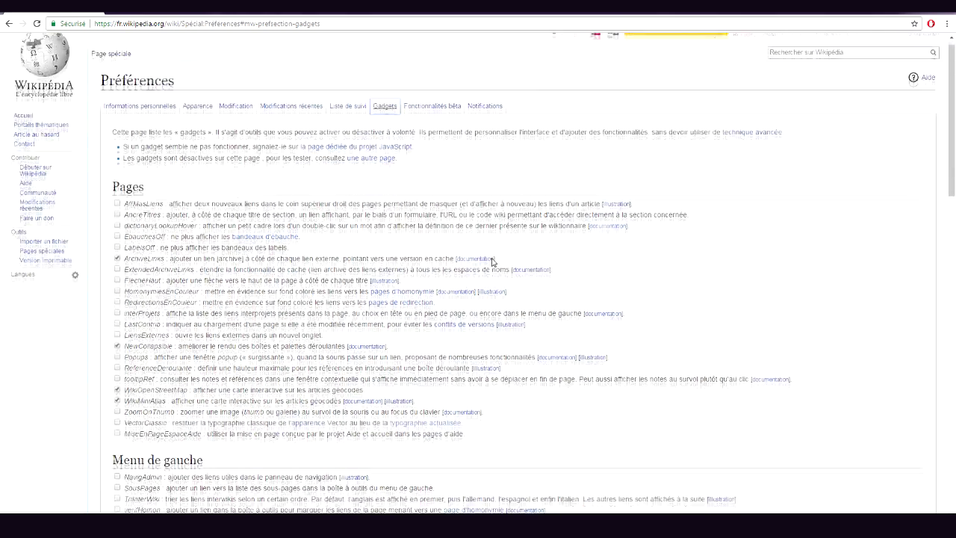
# Enable the beta feature "Traduction de contenu" and save the preferences
pyautogui.click(432, 117)
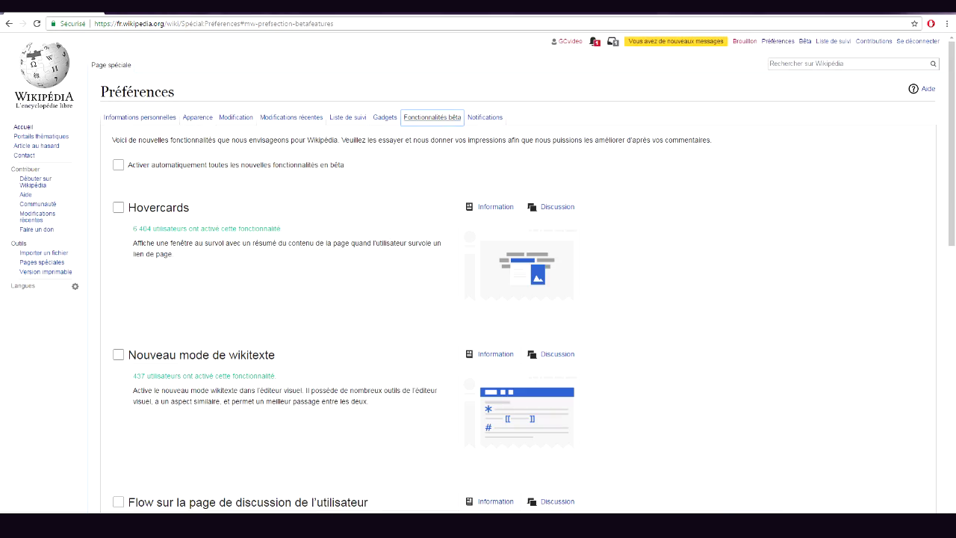
pyautogui.scroll(-3, 147, 203)
pyautogui.scroll(-5, 148, 185)
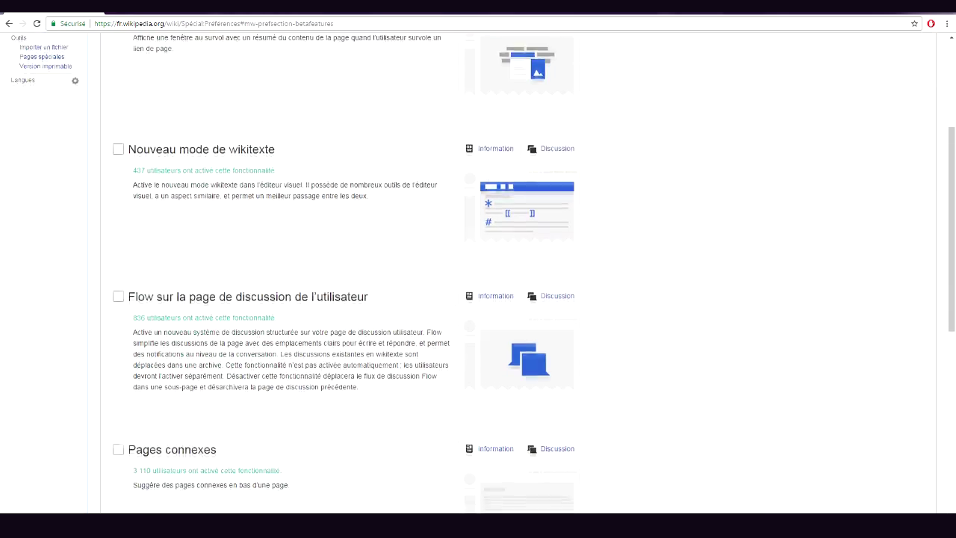
pyautogui.scroll(-2, 157, 204)
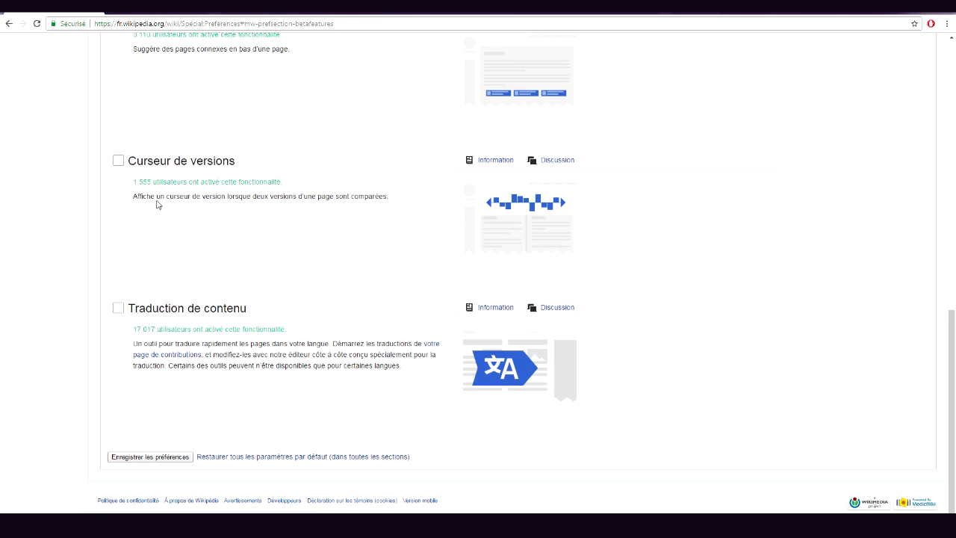
pyautogui.click(118, 313)
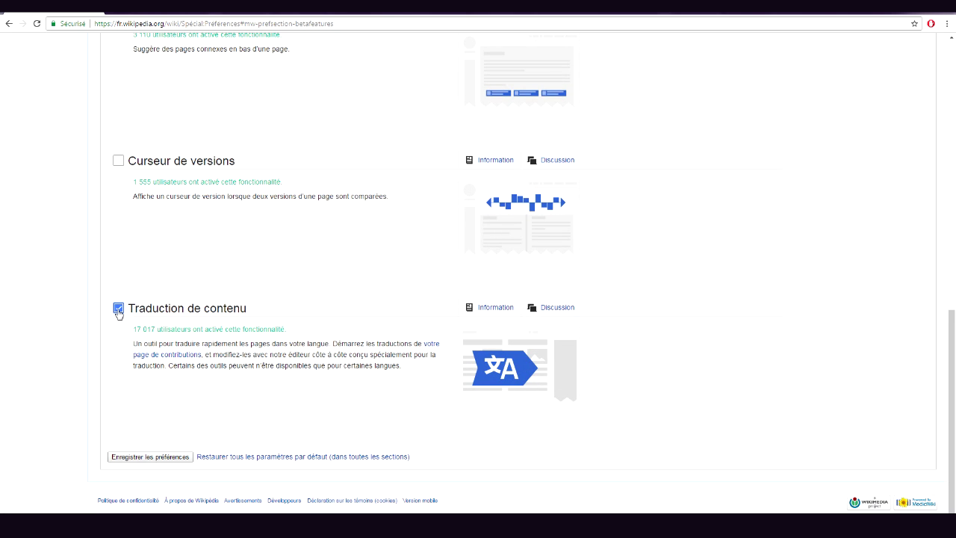
pyautogui.click(149, 456)
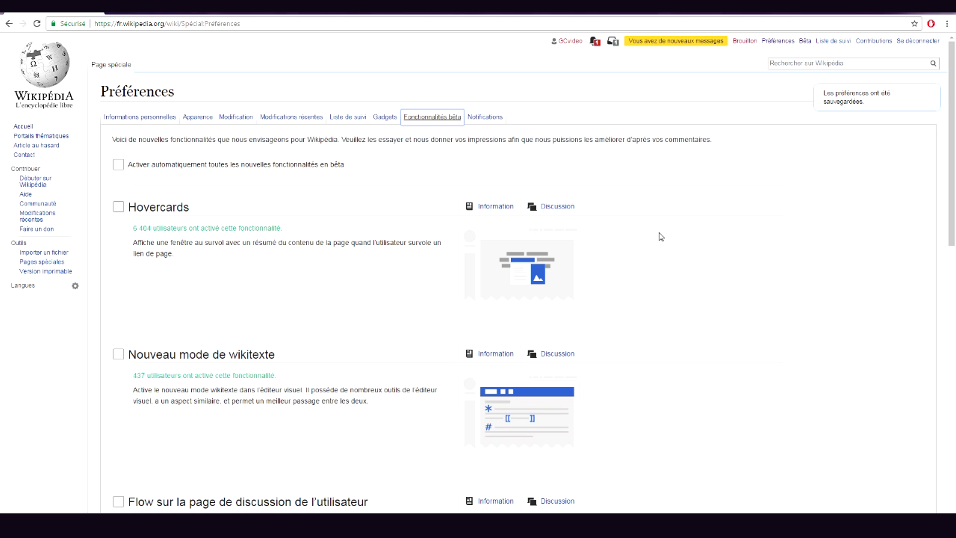
# Enable the "Popups" gadget for pages and save the preferences
pyautogui.click(383, 118)
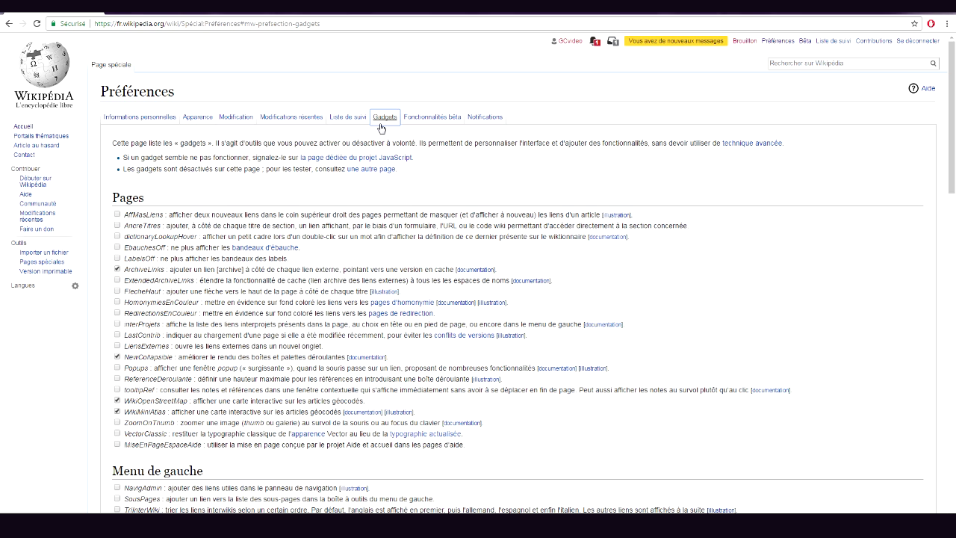
pyautogui.scroll(-1, 131, 191)
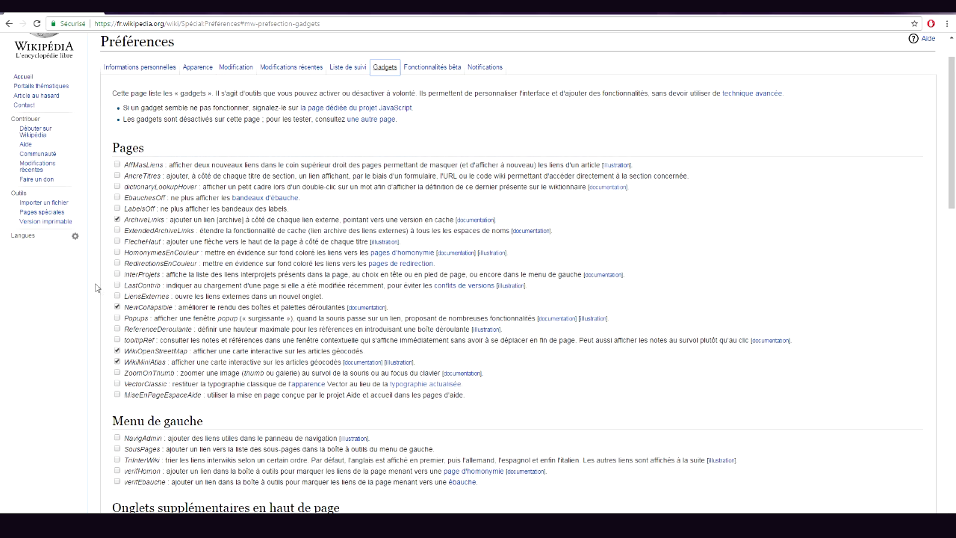
pyautogui.scroll(-1, 115, 302)
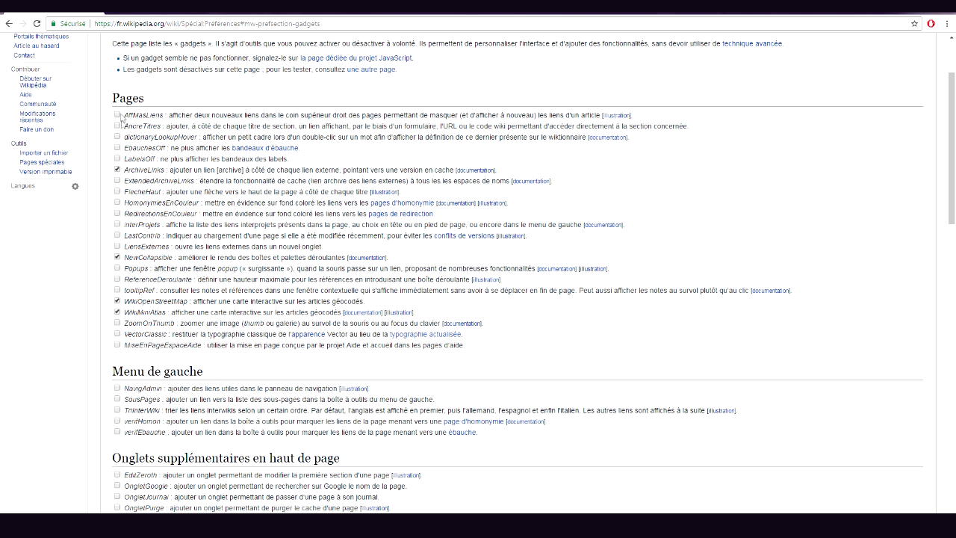
pyautogui.click(117, 267)
pyautogui.scroll(-1, 89, 331)
pyautogui.scroll(-10, 90, 332)
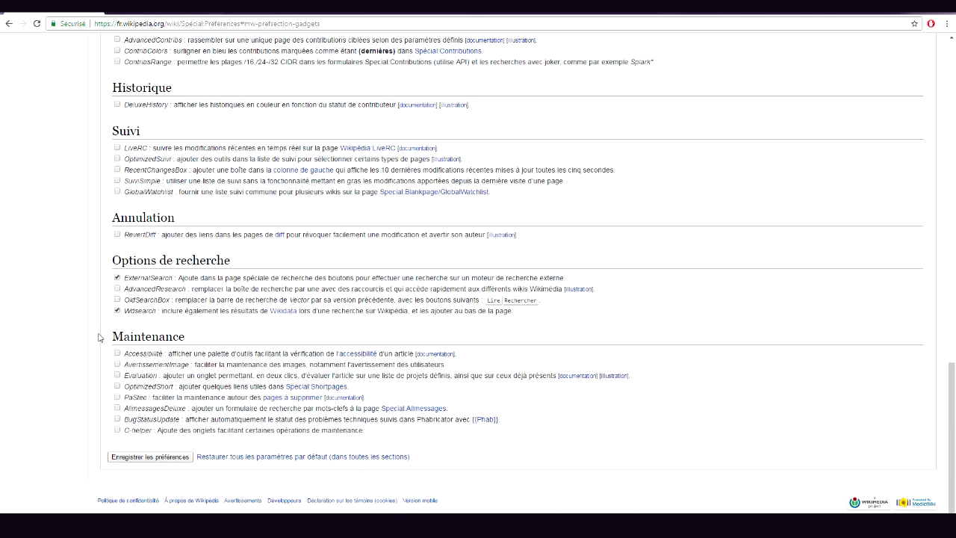
pyautogui.click(150, 456)
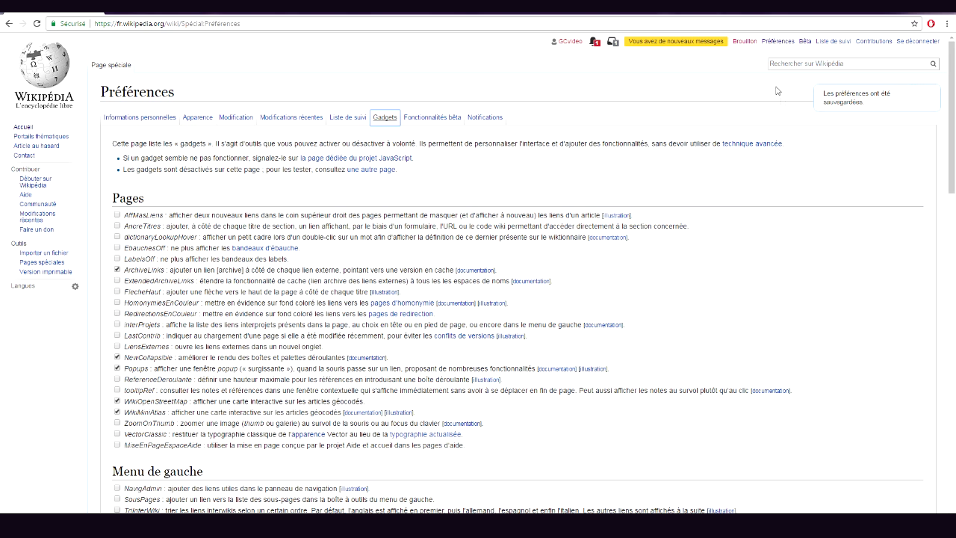
# Open a random article
pyautogui.click(45, 147)
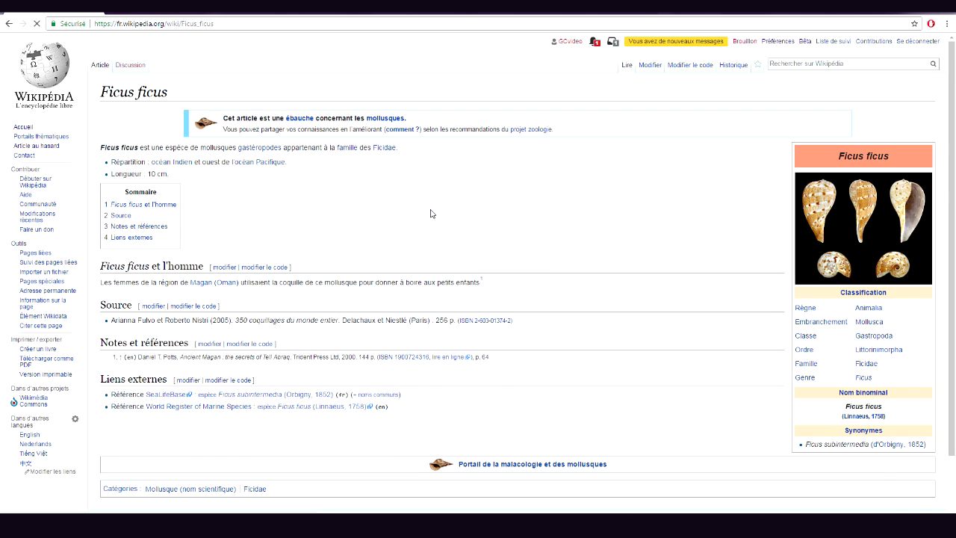
pyautogui.moveTo(254, 226)
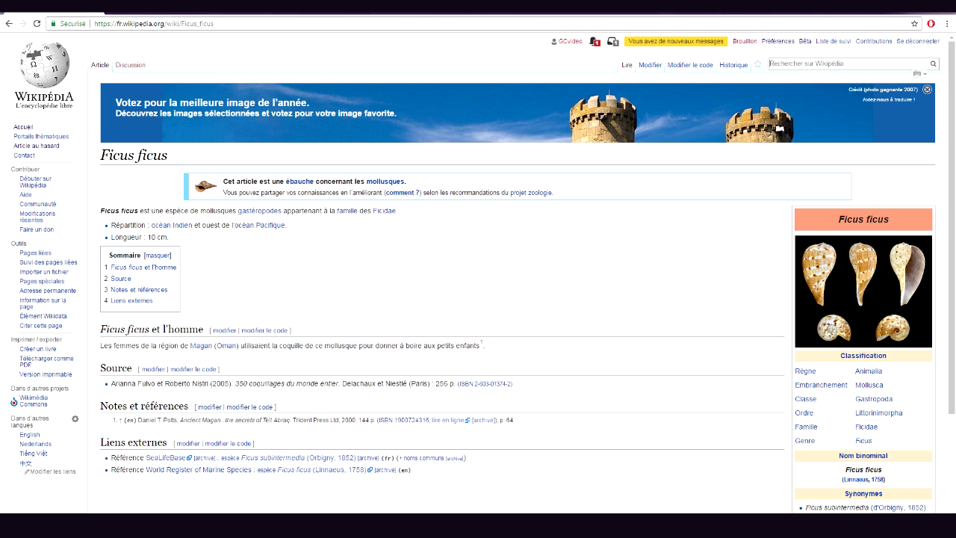
# Search the wiki for "Projet:Les Sans" and open the suggested page "Projet:Les sans pagEs"
pyautogui.write('Projet:Les')
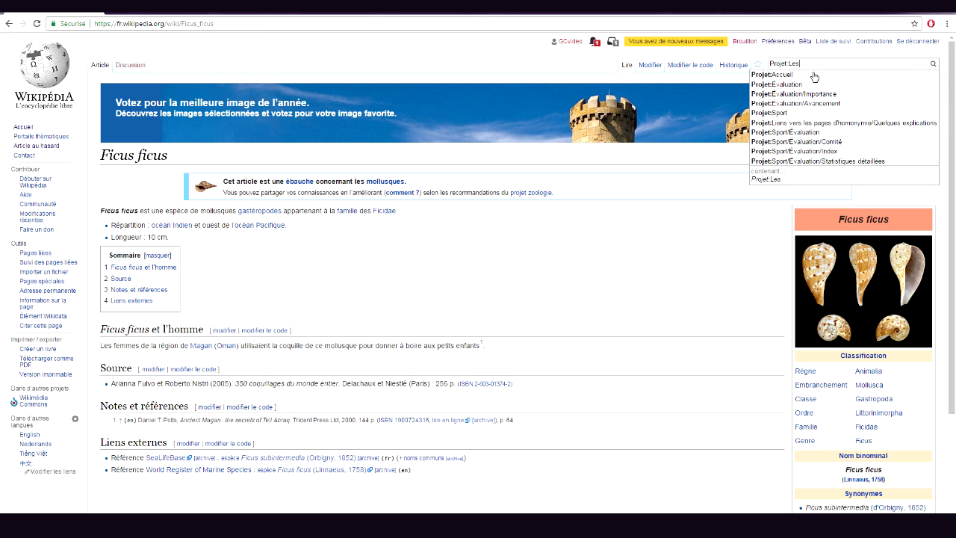
pyautogui.write(' Sans')
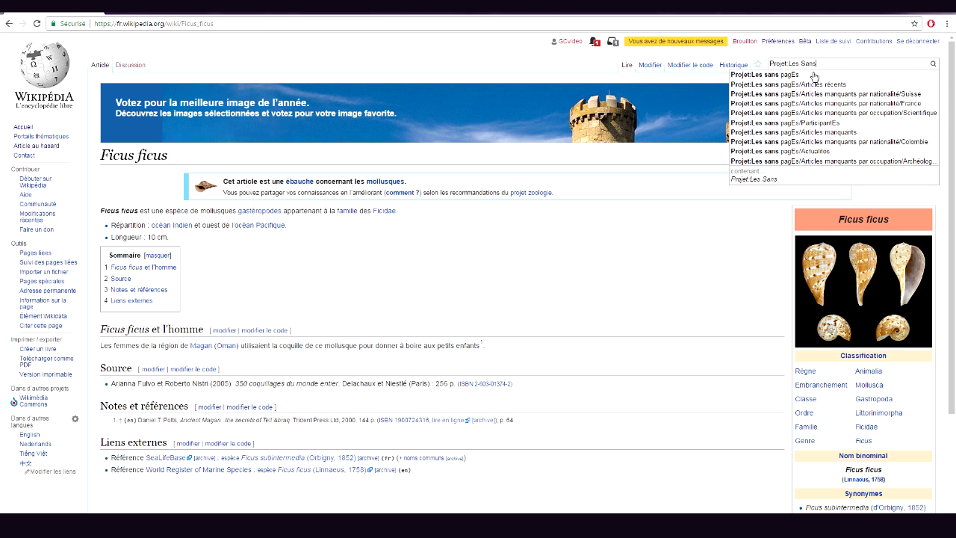
pyautogui.press('Down')
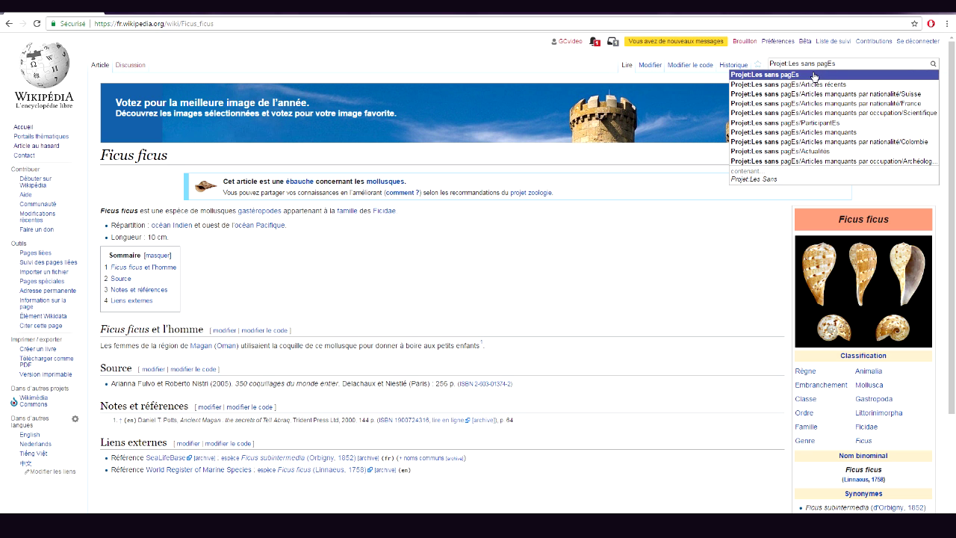
pyautogui.click(814, 76)
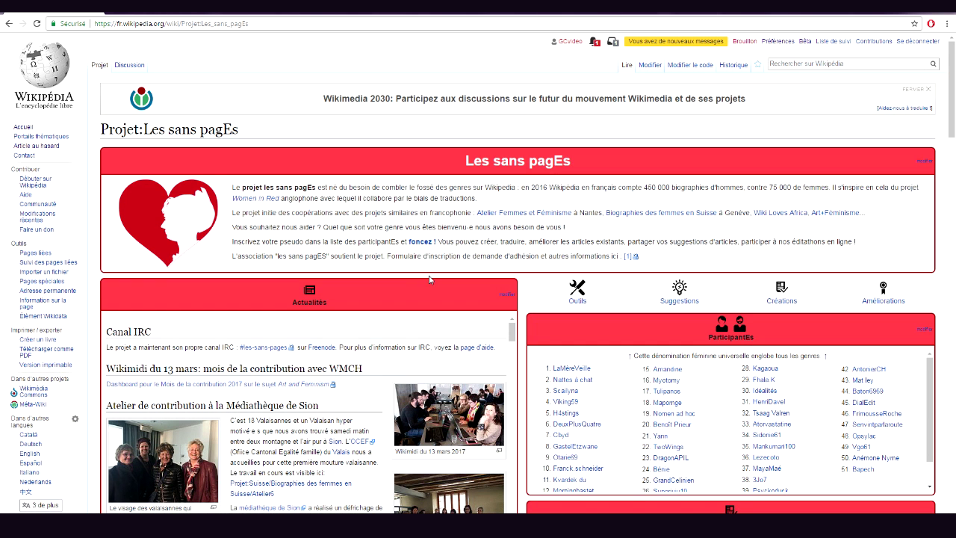
# Open the project's list of missing articles by occupation for "Architecte"
pyautogui.scroll(-1, 430, 280)
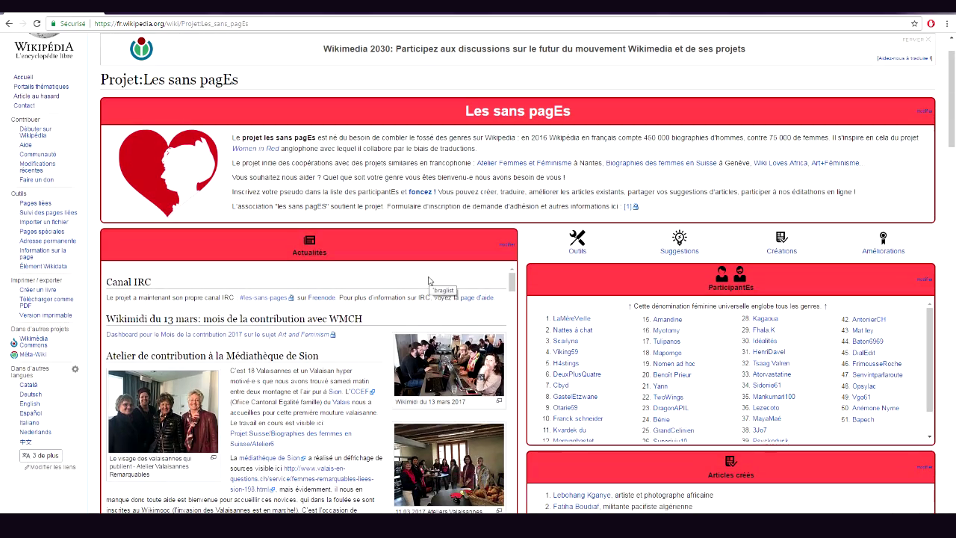
pyautogui.scroll(-1, 433, 280)
pyautogui.scroll(1, 528, 260)
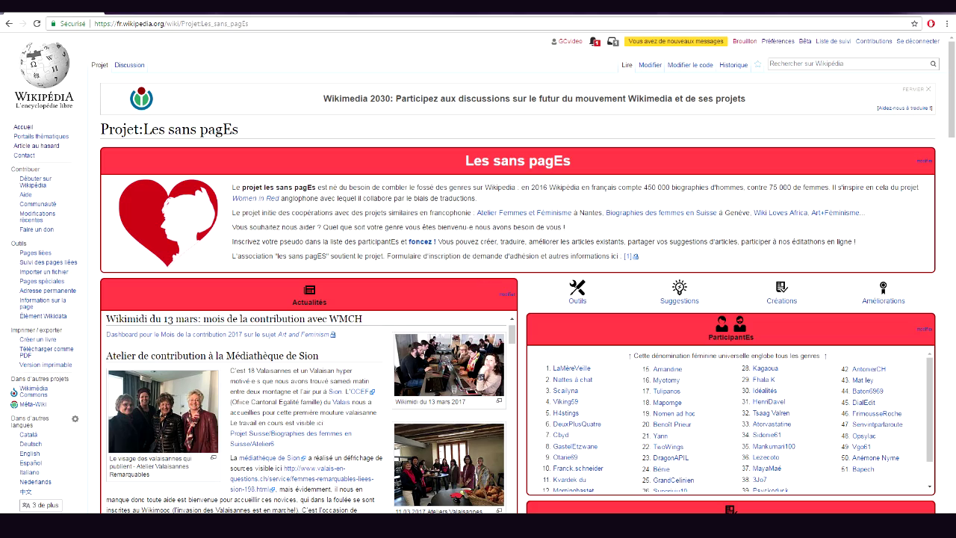
pyautogui.scroll(-3, 528, 268)
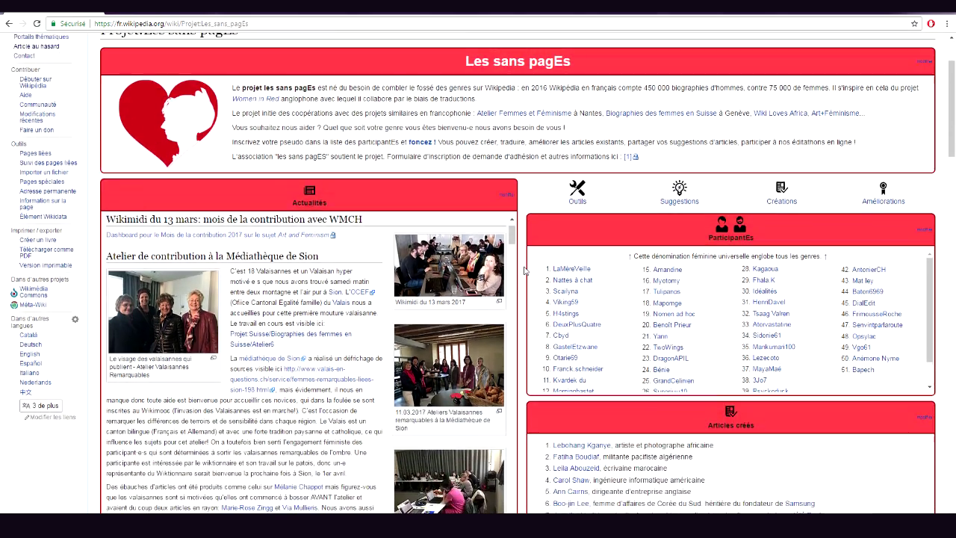
pyautogui.scroll(-3, 525, 271)
pyautogui.scroll(-3, 75, 302)
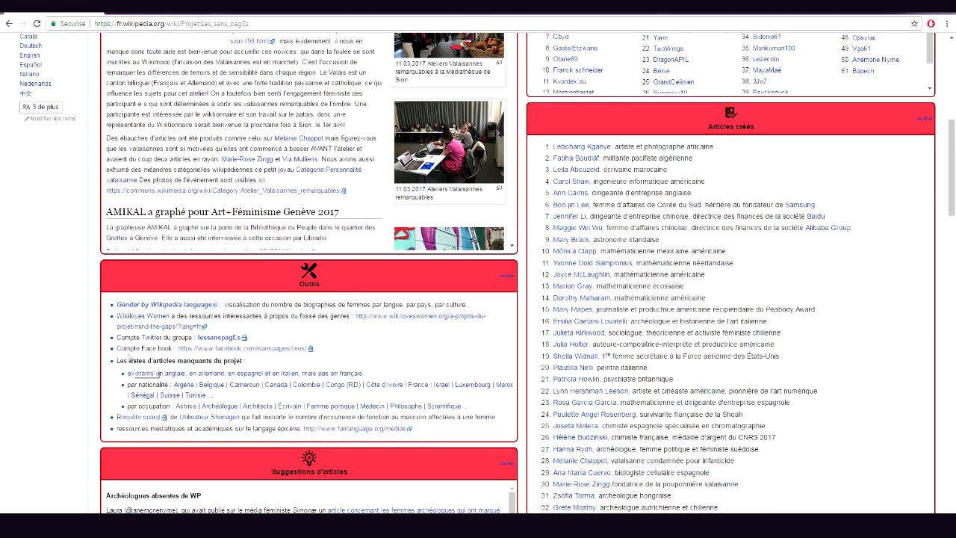
pyautogui.scroll(-2, 87, 365)
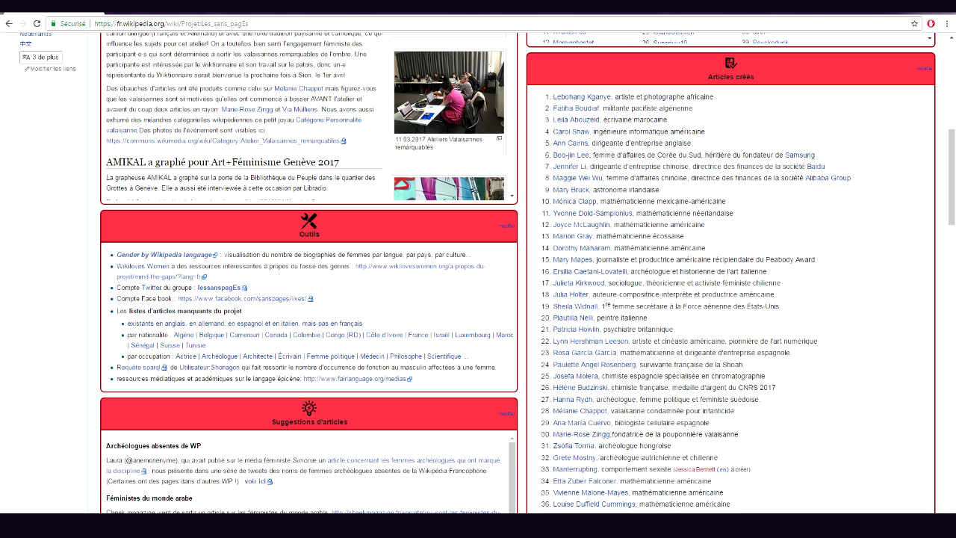
pyautogui.click(259, 358)
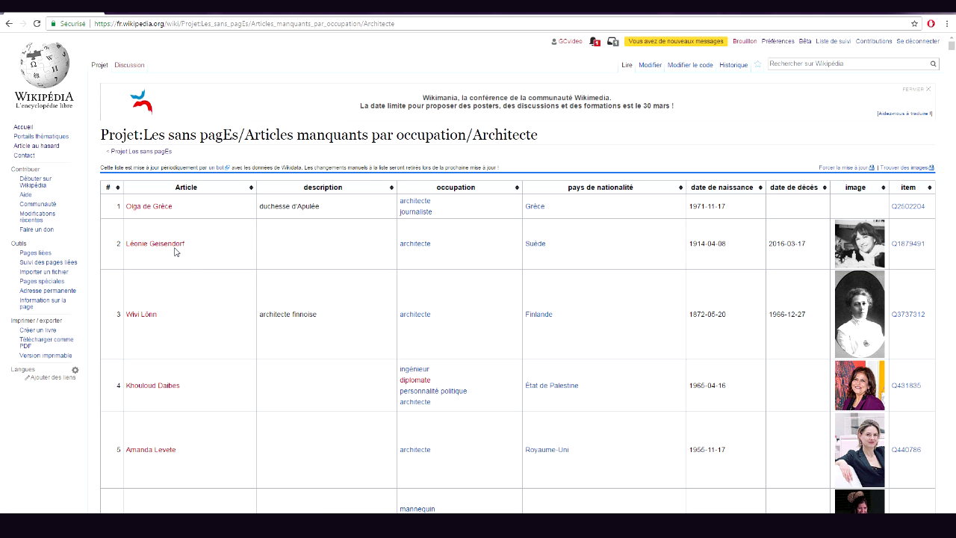
# Open the Wikidata item of Léonie Geisendorf from the missing-articles list, and go to her English Wikipedia article
pyautogui.click(902, 247)
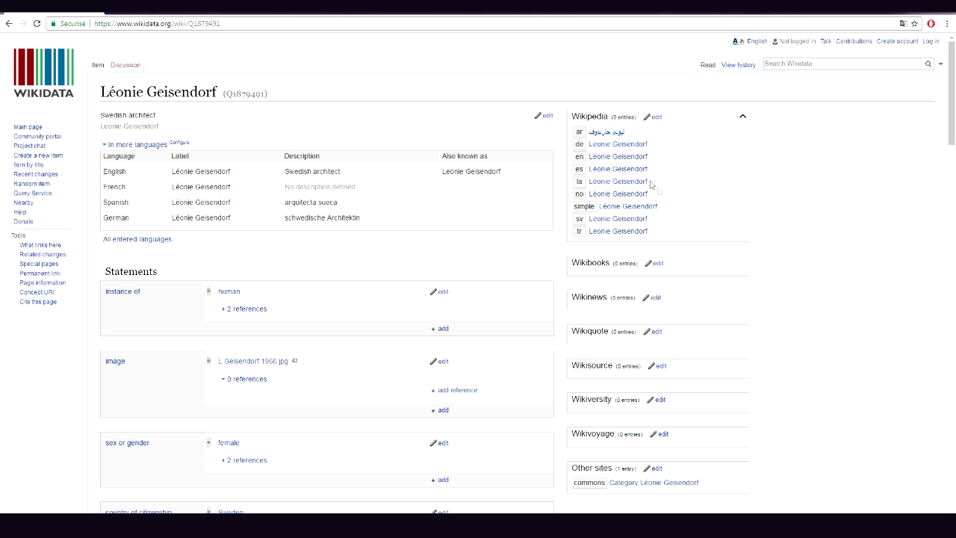
pyautogui.click(622, 158)
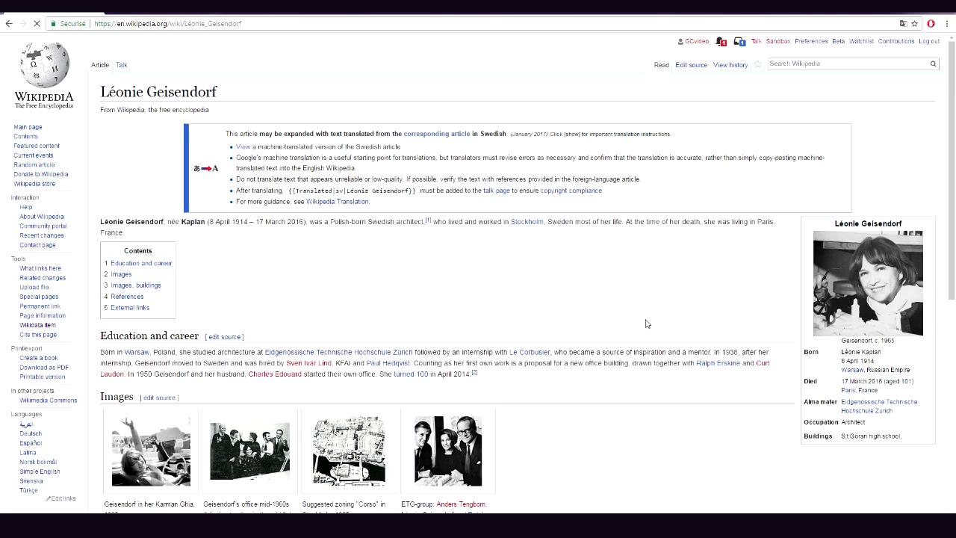
pyautogui.scroll(-2, 646, 323)
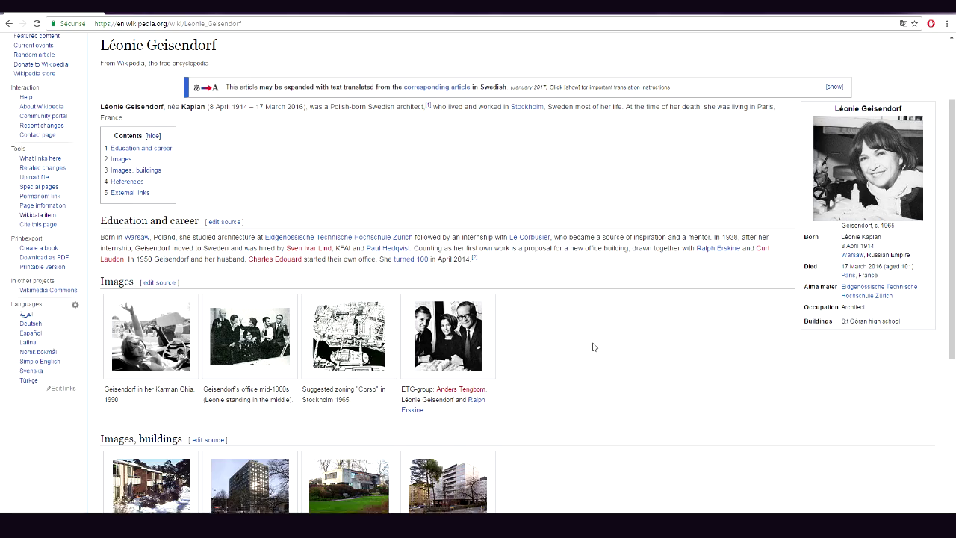
pyautogui.scroll(1, 590, 347)
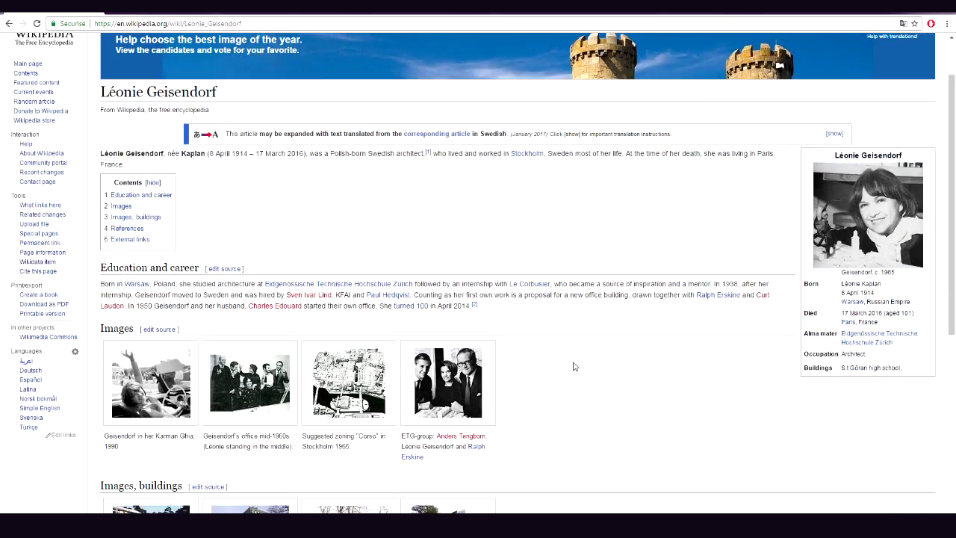
pyautogui.scroll(-1, 576, 355)
pyautogui.scroll(1, 570, 351)
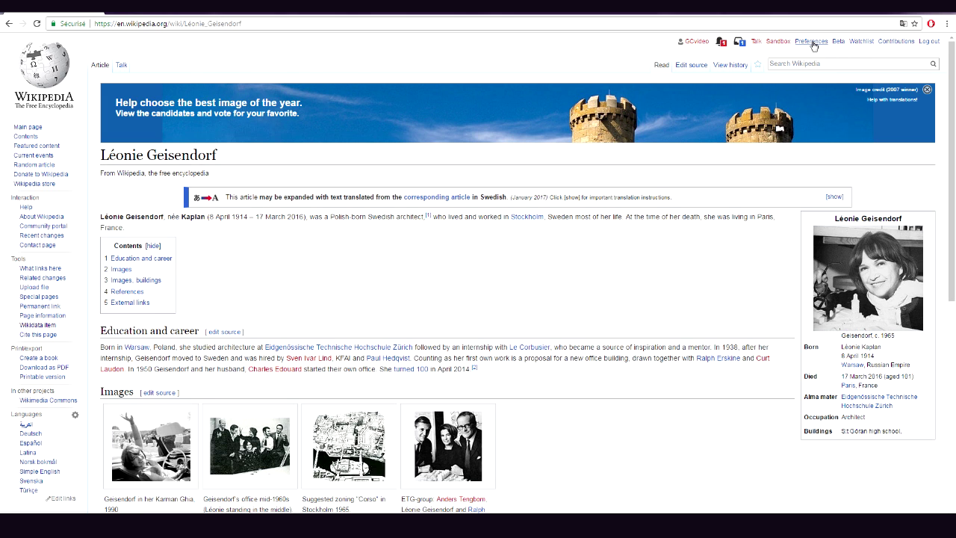
# Enable the Content Translation beta feature on English Wikipedia and save the preferences
pyautogui.click(839, 43)
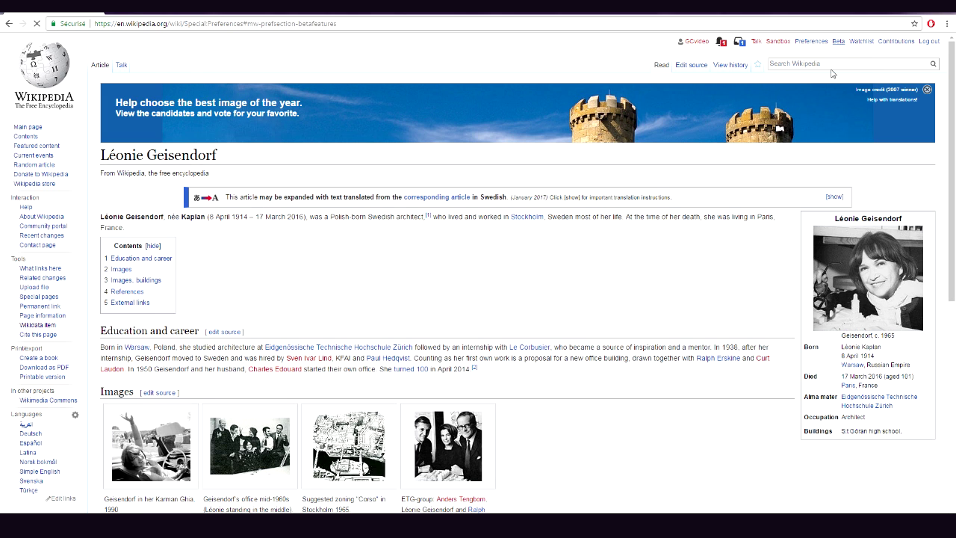
pyautogui.scroll(-7, 142, 267)
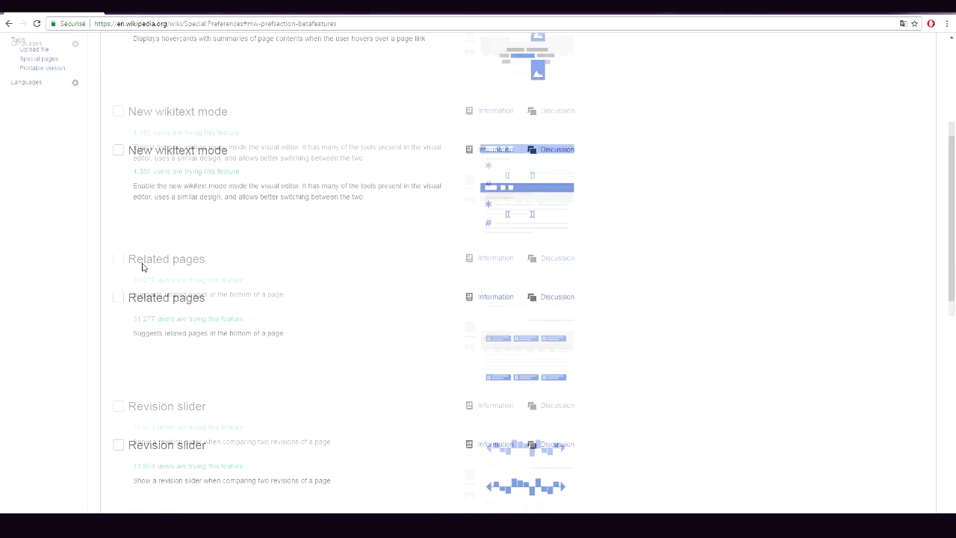
pyautogui.scroll(-1, 135, 270)
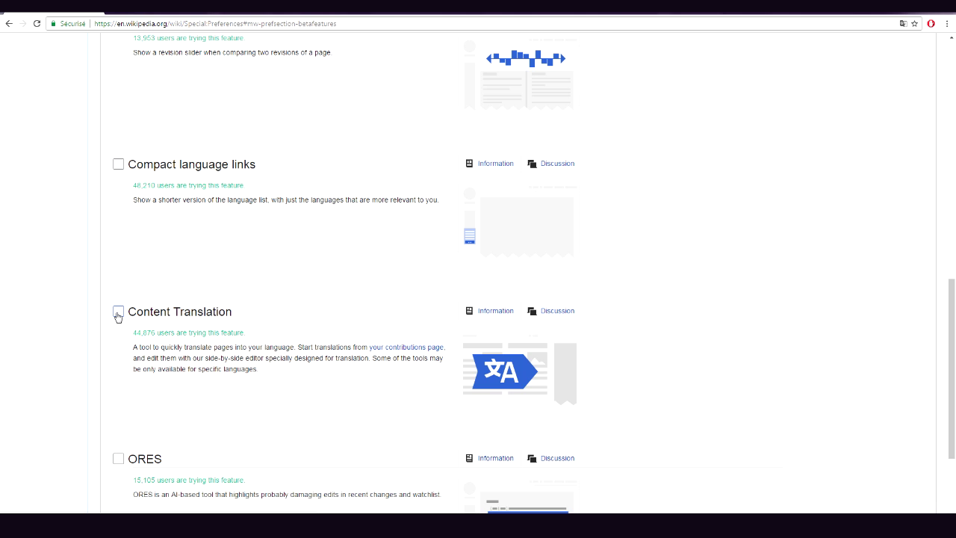
pyautogui.click(118, 312)
pyautogui.scroll(-1, 124, 351)
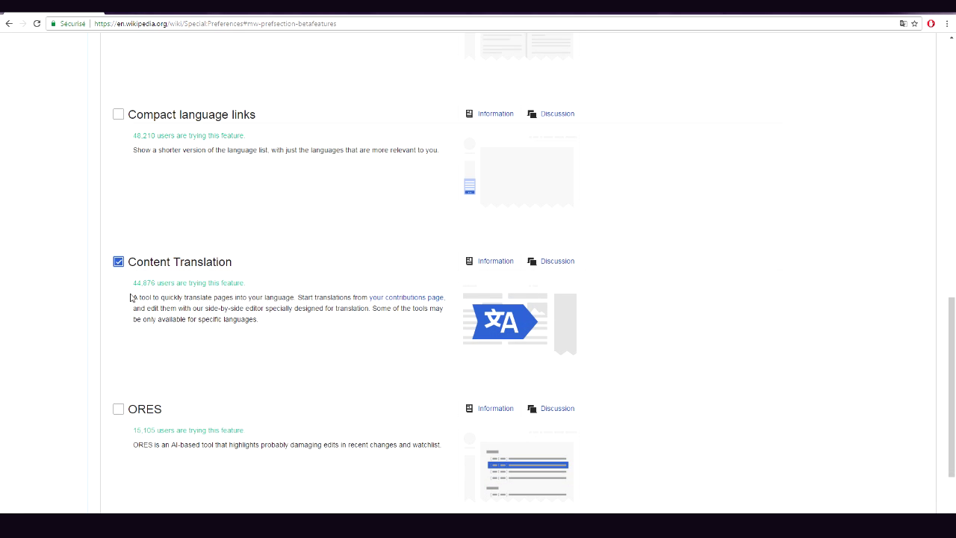
pyautogui.scroll(-2, 129, 302)
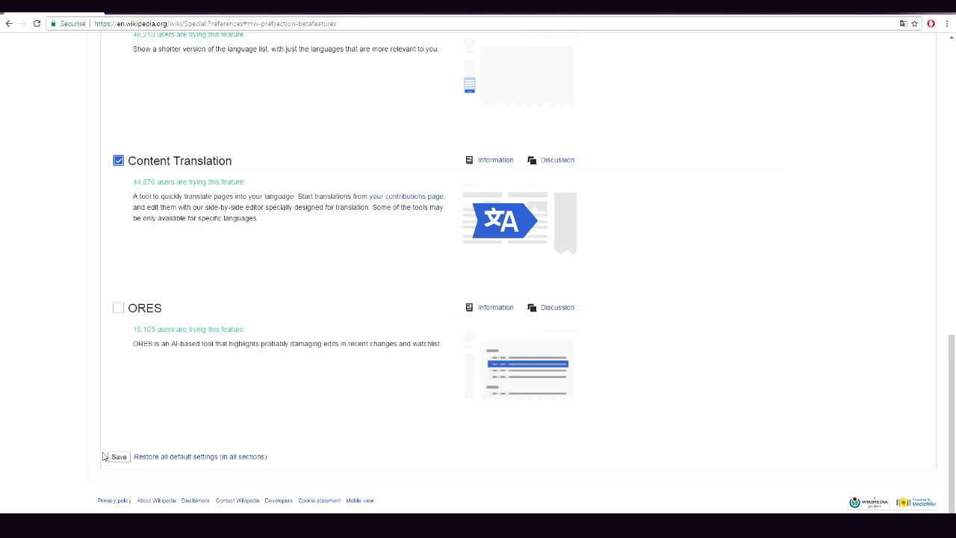
pyautogui.click(118, 457)
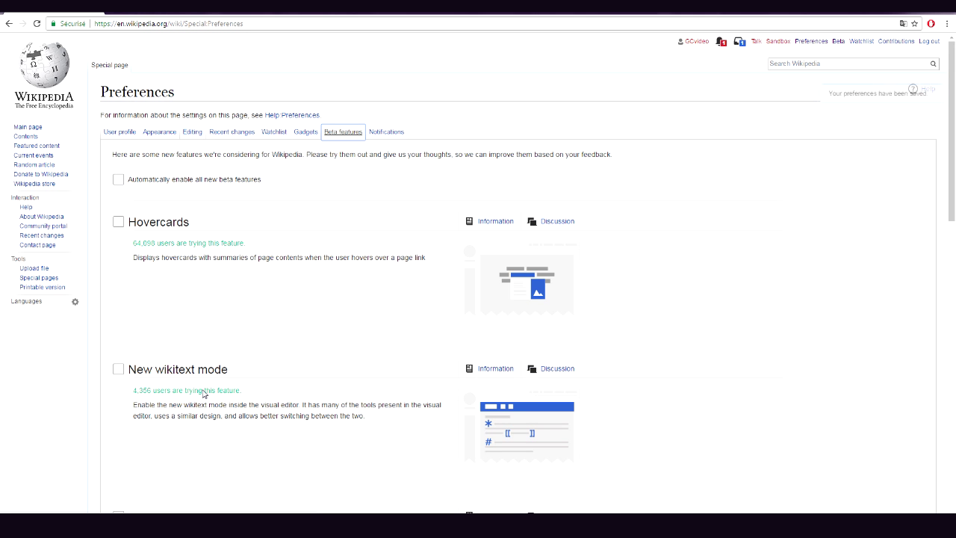
# Return to the English article on Léonie Geisendorf through the browsing history and look over its language list and content
pyautogui.rightClick(9, 23)
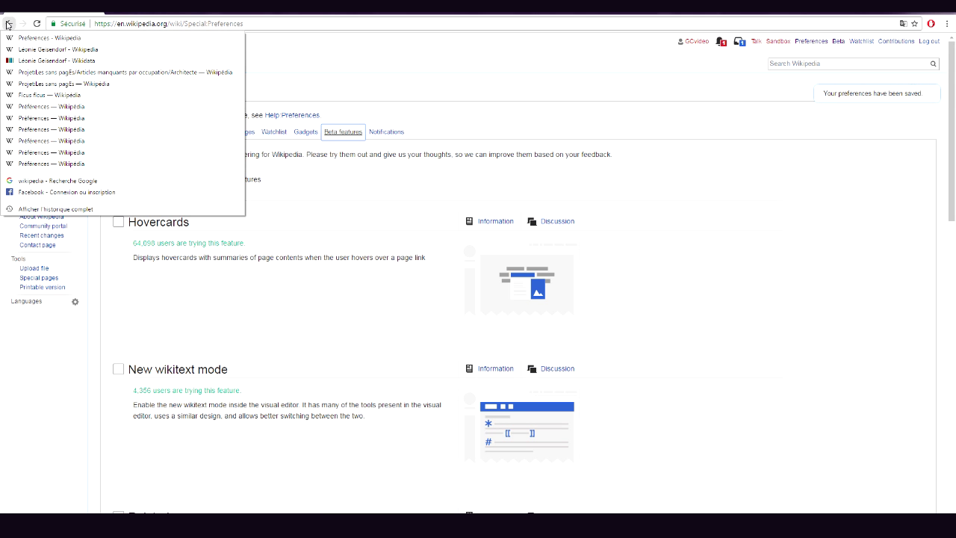
pyautogui.click(46, 49)
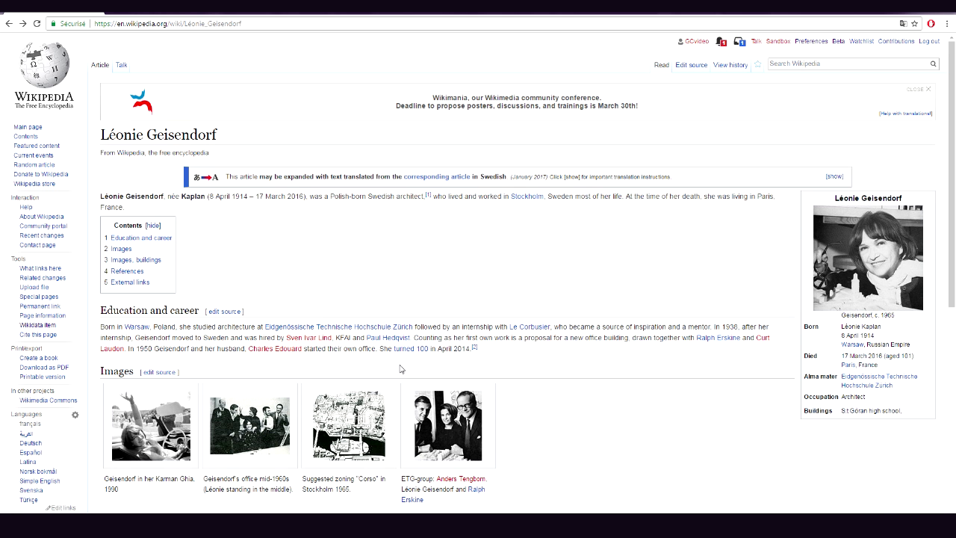
pyautogui.scroll(-1, 408, 286)
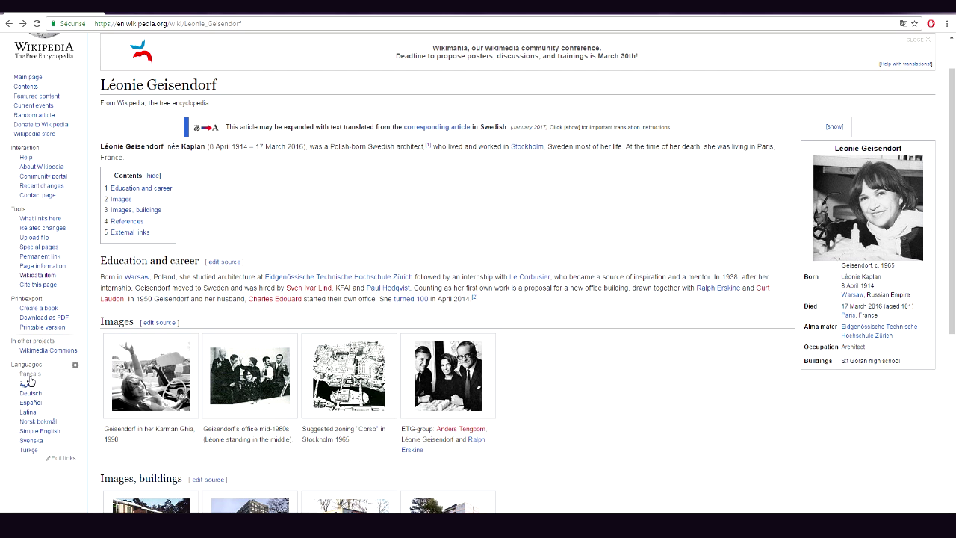
pyautogui.scroll(-1, 37, 377)
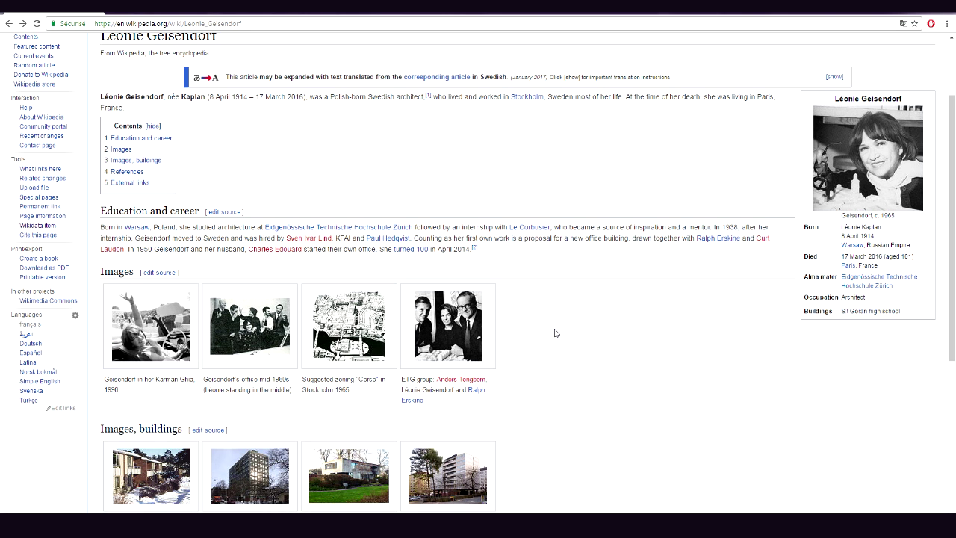
pyautogui.scroll(3, 542, 326)
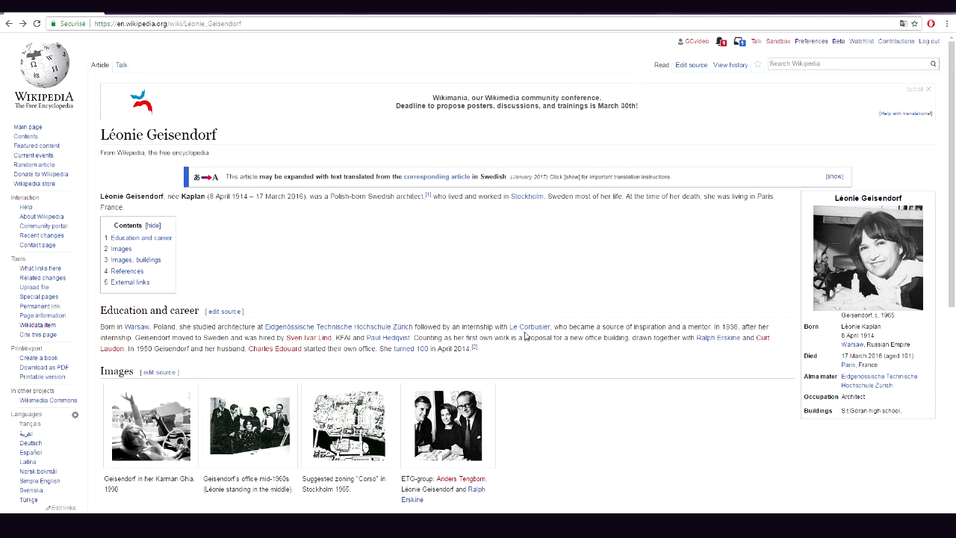
pyautogui.scroll(-1, 525, 336)
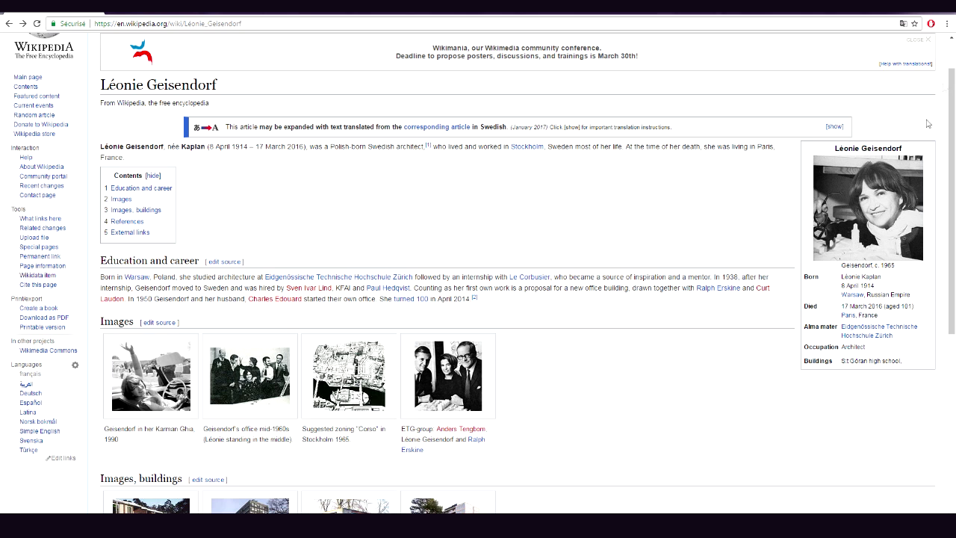
pyautogui.scroll(1, 866, 194)
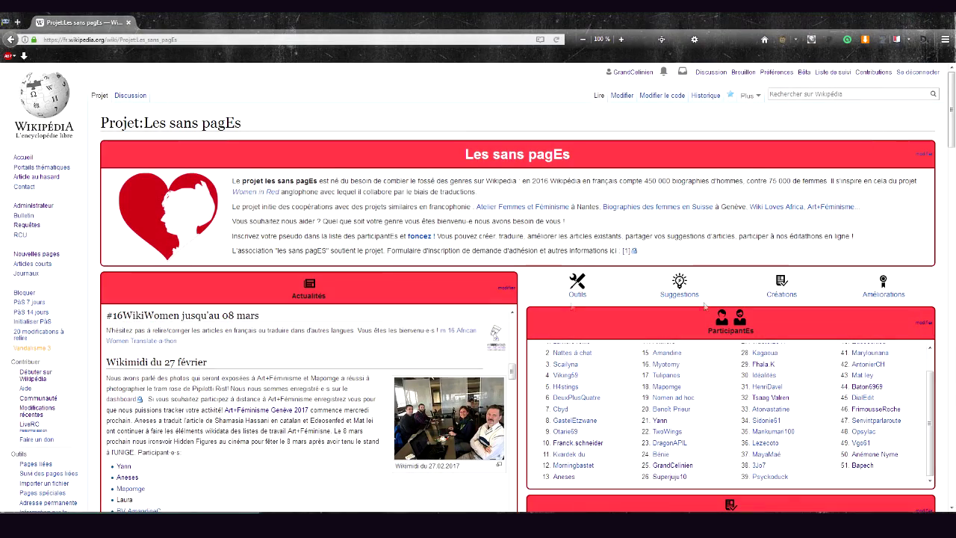
# On the project page Les sans pagEs, find the missing-article lists among the tools and open the one for the occupation Architecte
pyautogui.scroll(-2, 340, 104)
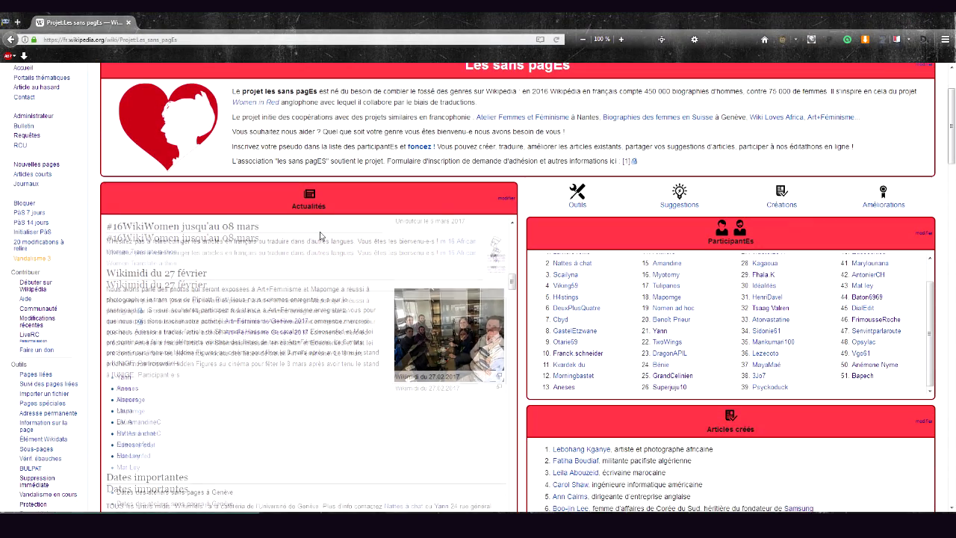
pyautogui.scroll(2, 594, 204)
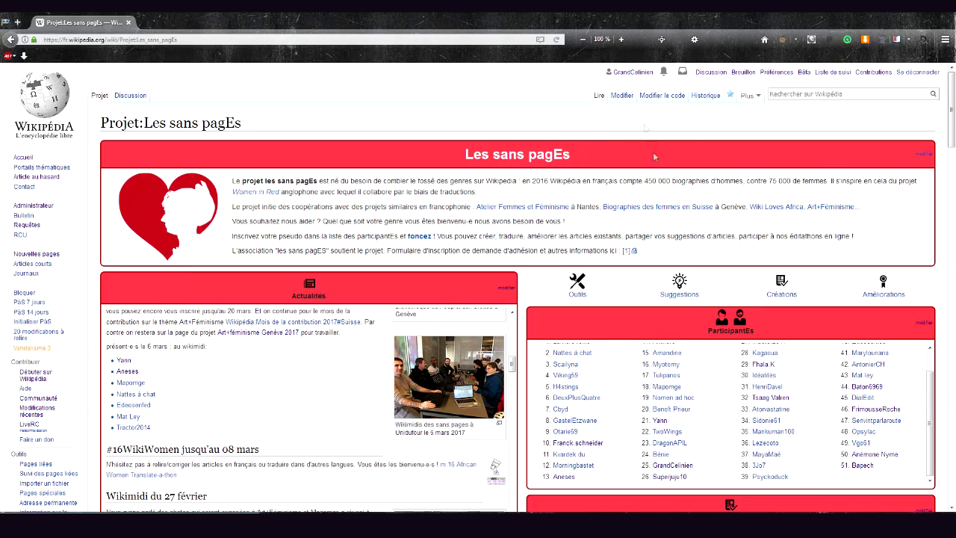
pyautogui.scroll(-2, 652, 154)
pyautogui.scroll(-4, 368, 172)
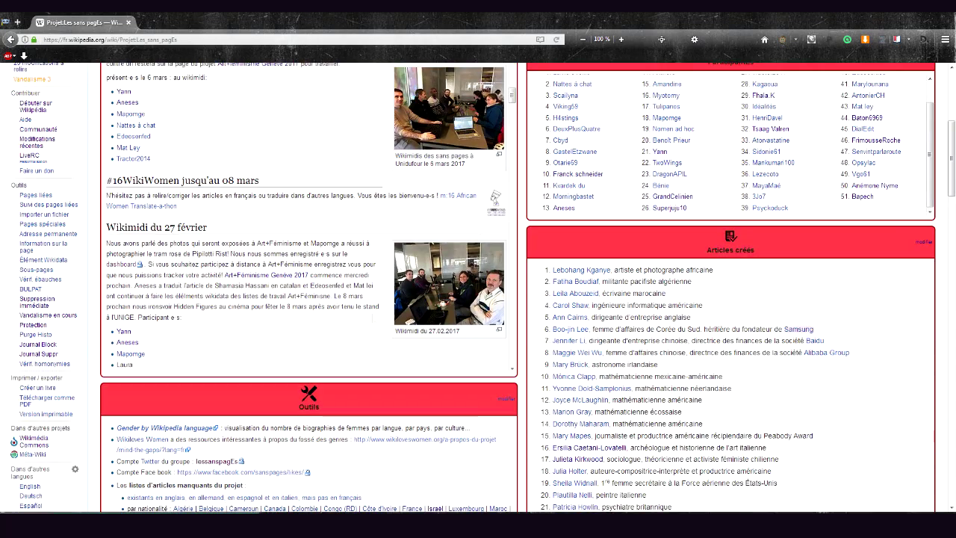
pyautogui.scroll(-4, 528, 348)
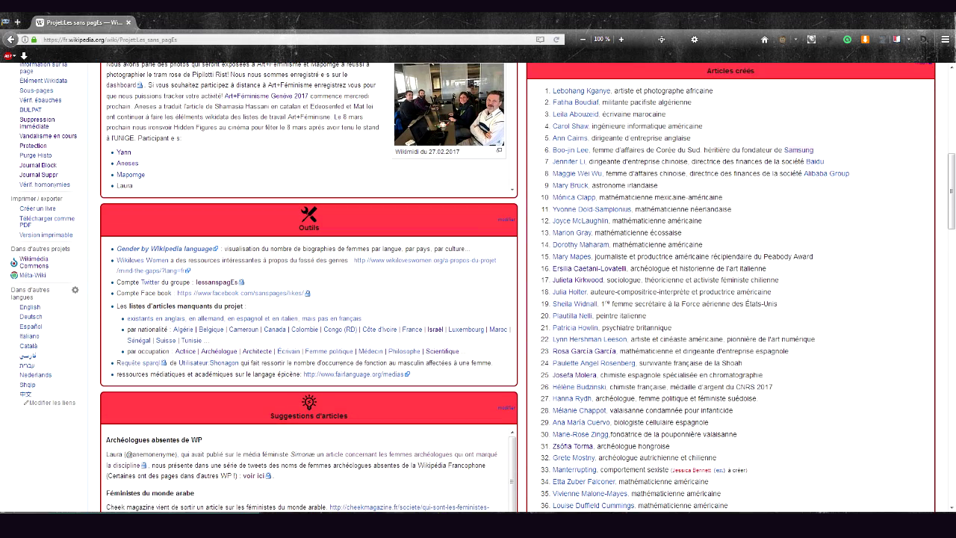
pyautogui.rightClick(9, 39)
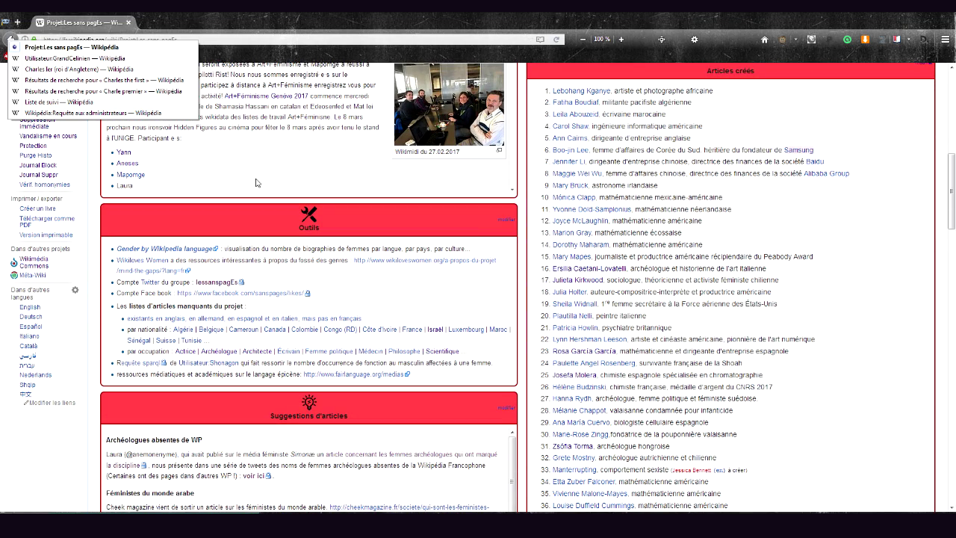
pyautogui.click(13, 48)
pyautogui.click(252, 353)
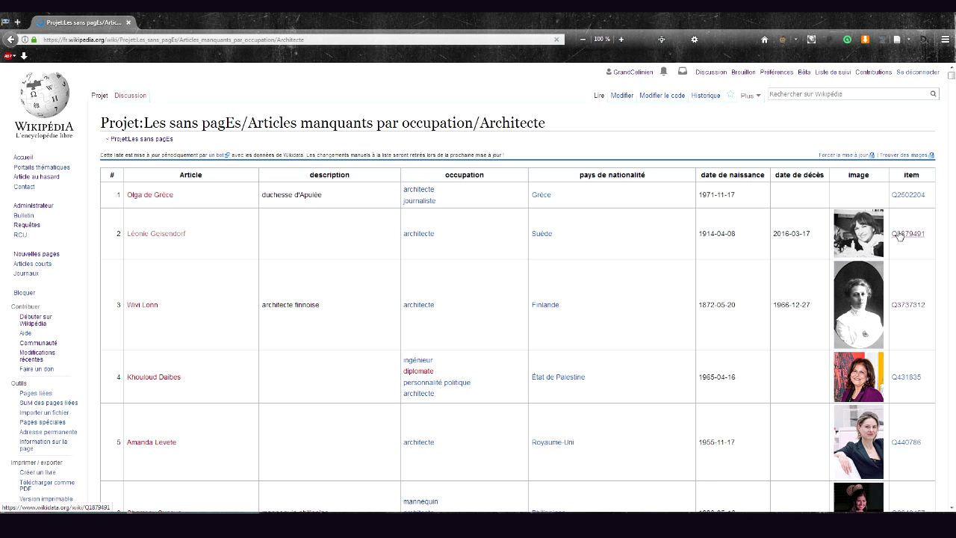
# Open Léonie Geisendorf's Wikidata item Q1879491 and follow it to the English Wikipedia article
pyautogui.click(900, 234)
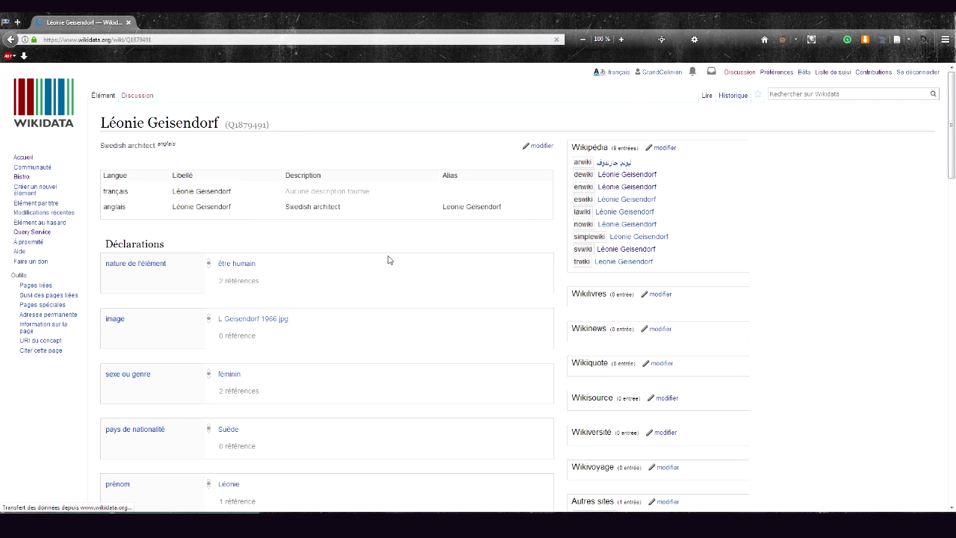
pyautogui.click(614, 187)
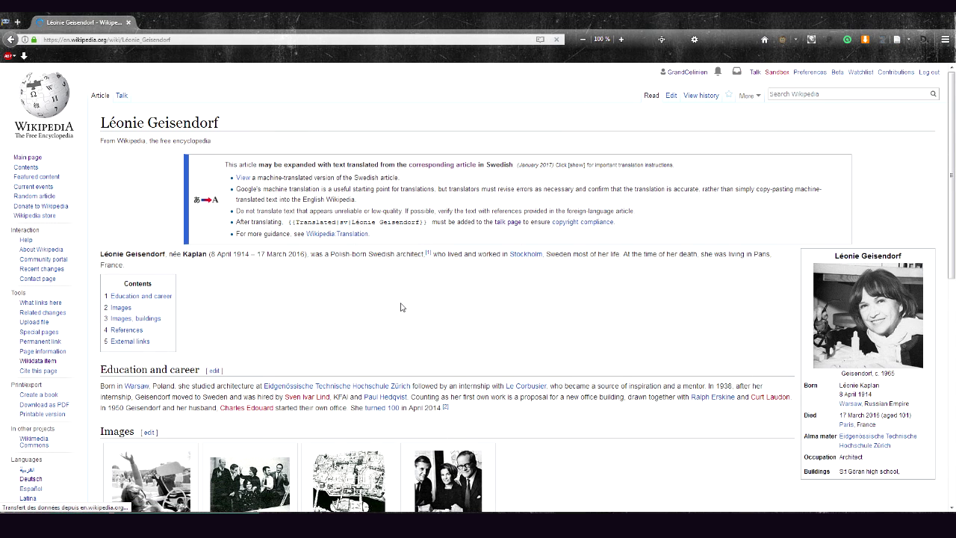
# Start a translation of the article from English into the missing French version, keeping the suggested title
pyautogui.scroll(-3, 396, 306)
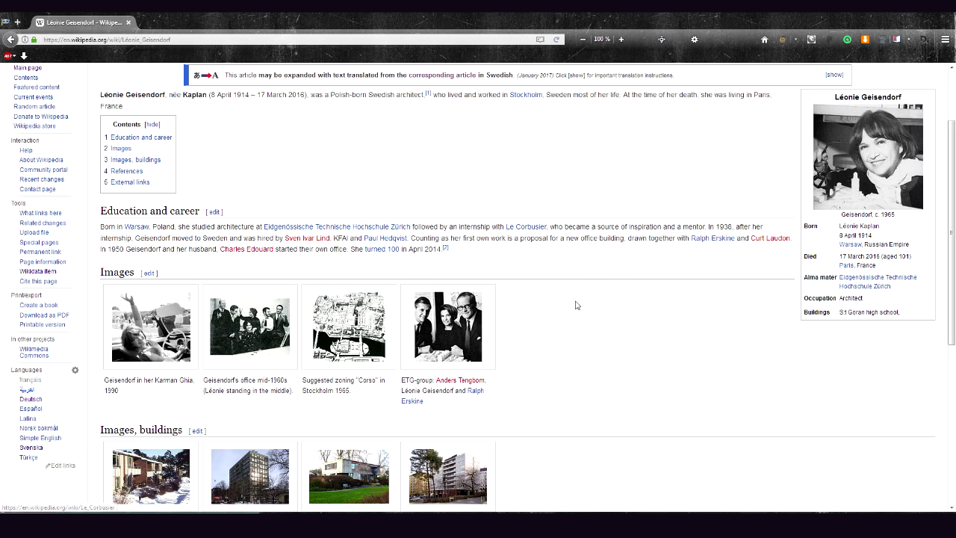
pyautogui.click(30, 380)
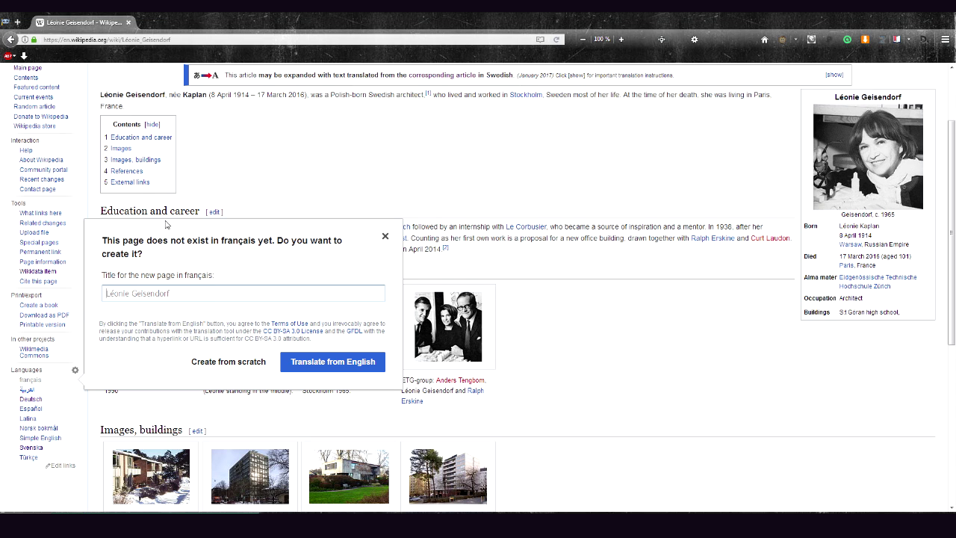
pyautogui.click(362, 364)
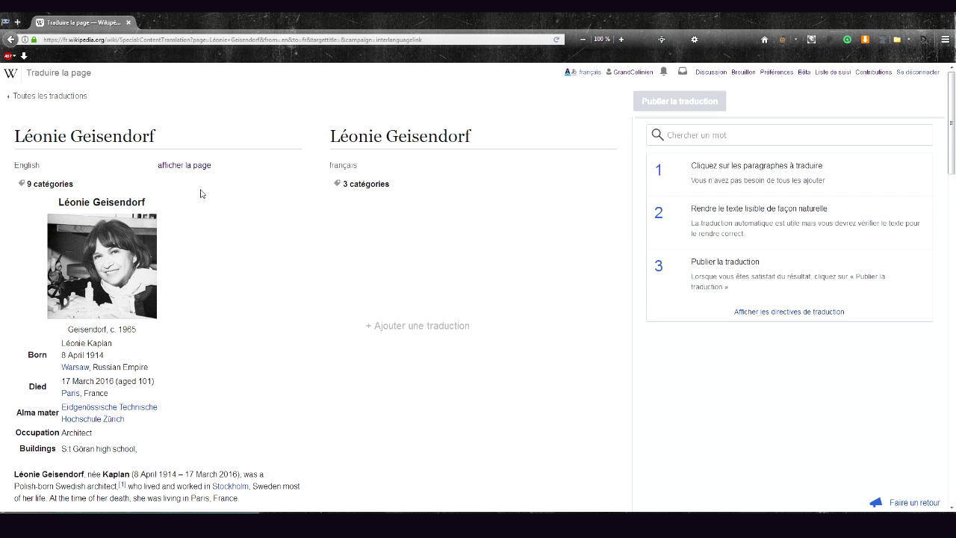
# Look through the source article in the translation tool, from the infobox down to the references, external links and categories
pyautogui.scroll(-2, 732, 387)
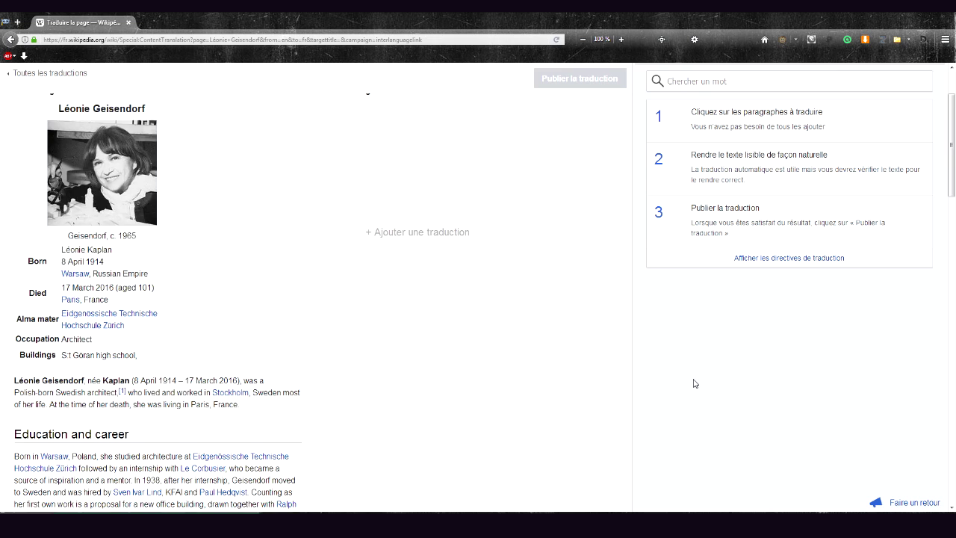
pyautogui.scroll(2, 694, 383)
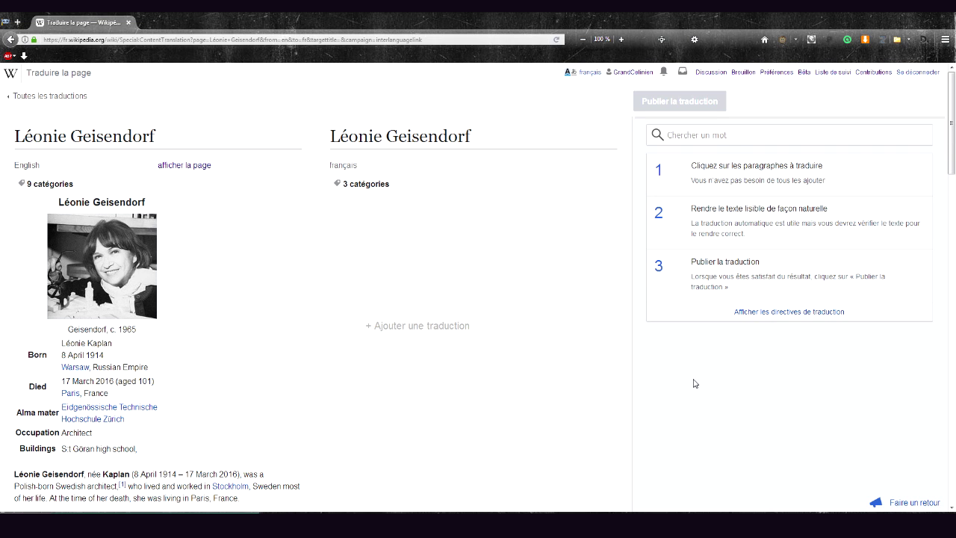
pyautogui.scroll(-5, 585, 352)
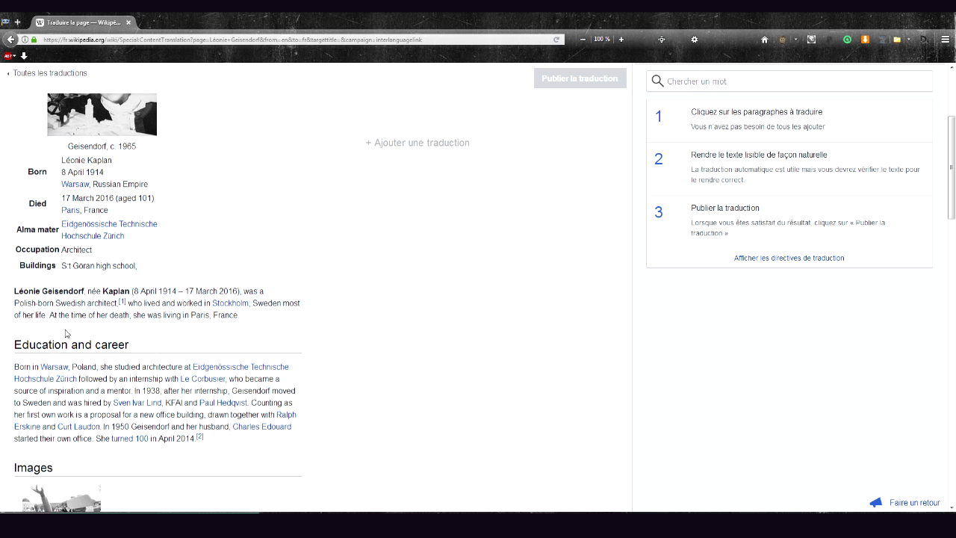
pyautogui.scroll(4, 68, 335)
pyautogui.scroll(1, 1, 354)
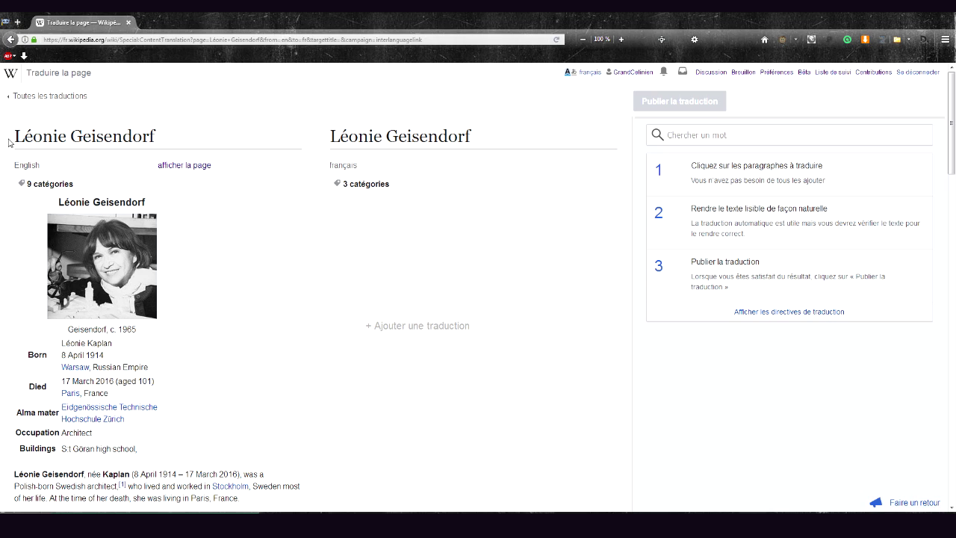
pyautogui.scroll(-15, 20, 167)
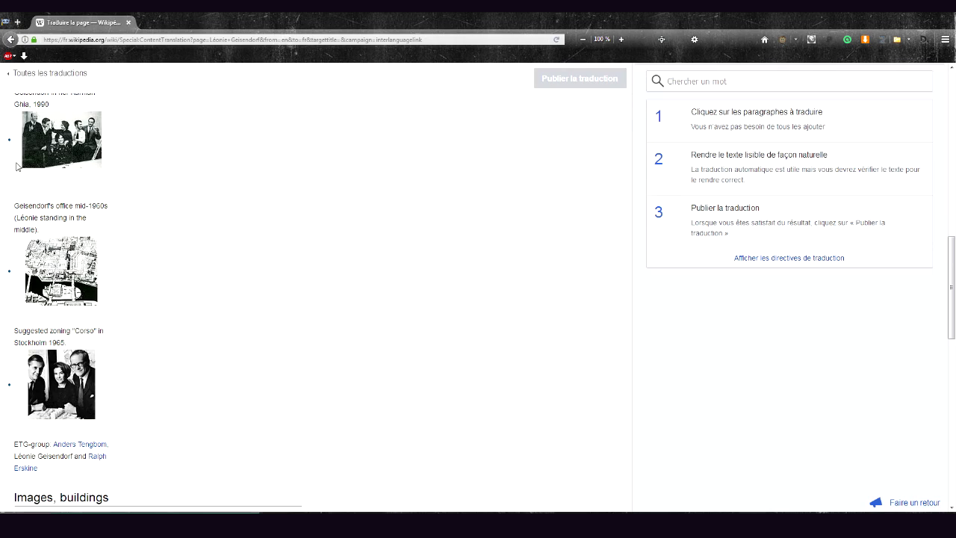
pyautogui.scroll(-4, 40, 204)
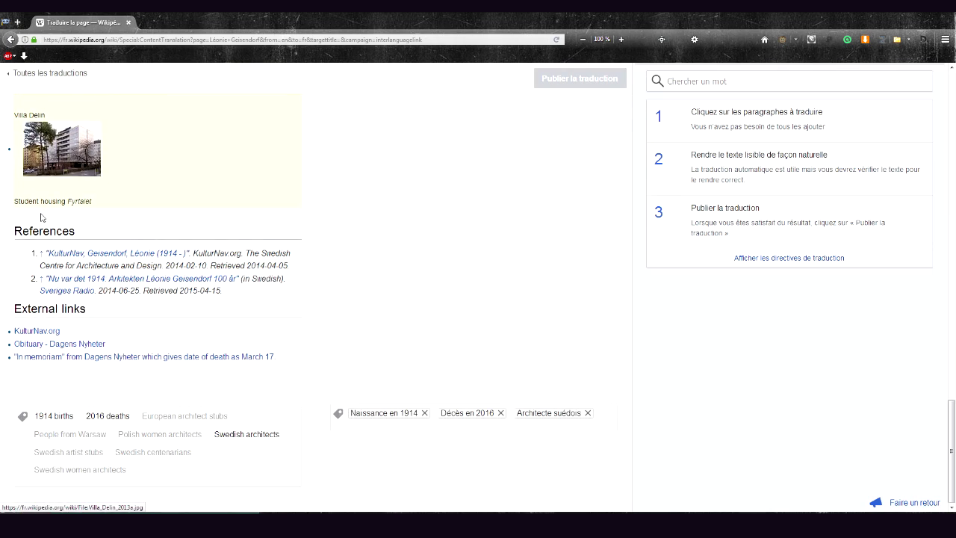
# Review the source article again, from the infobox and lead paragraph through the image galleries to the references and external links
pyautogui.scroll(3, 56, 365)
pyautogui.scroll(18, 71, 355)
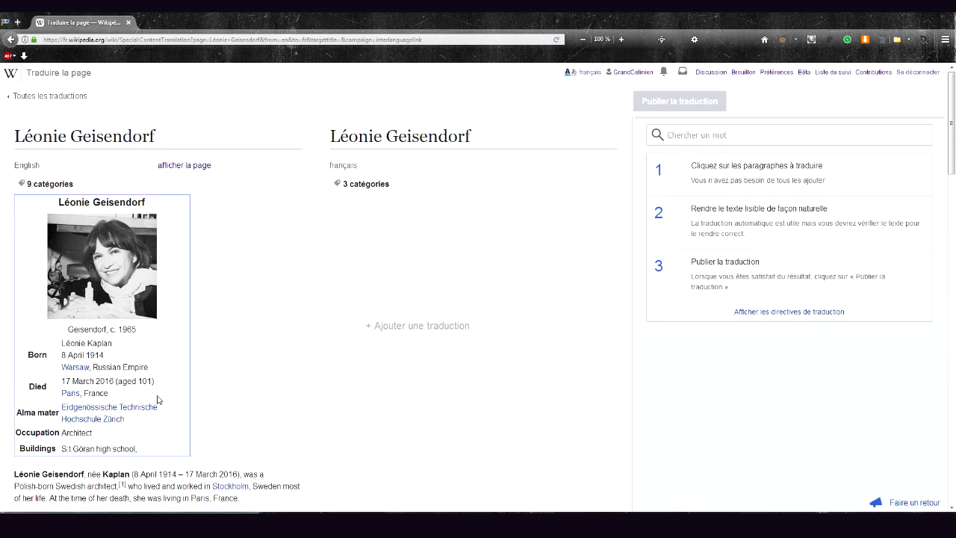
pyautogui.scroll(-5, 157, 399)
pyautogui.scroll(-12, 41, 443)
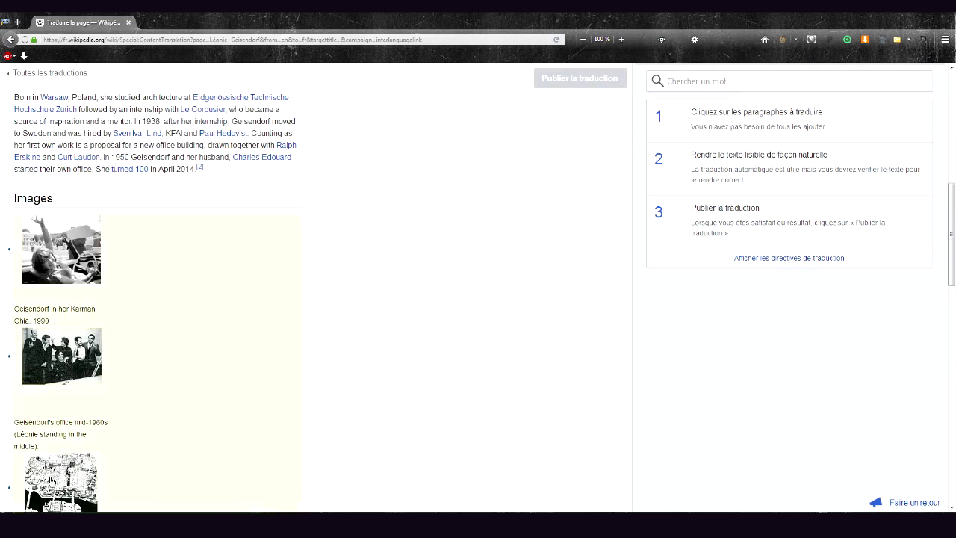
pyautogui.scroll(-10, 41, 443)
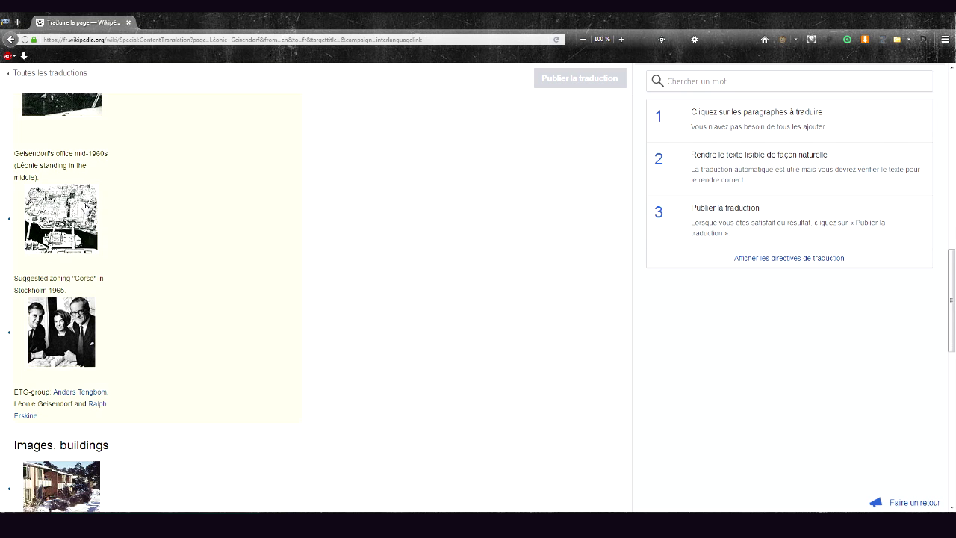
pyautogui.scroll(-10, 120, 344)
pyautogui.scroll(3, 112, 328)
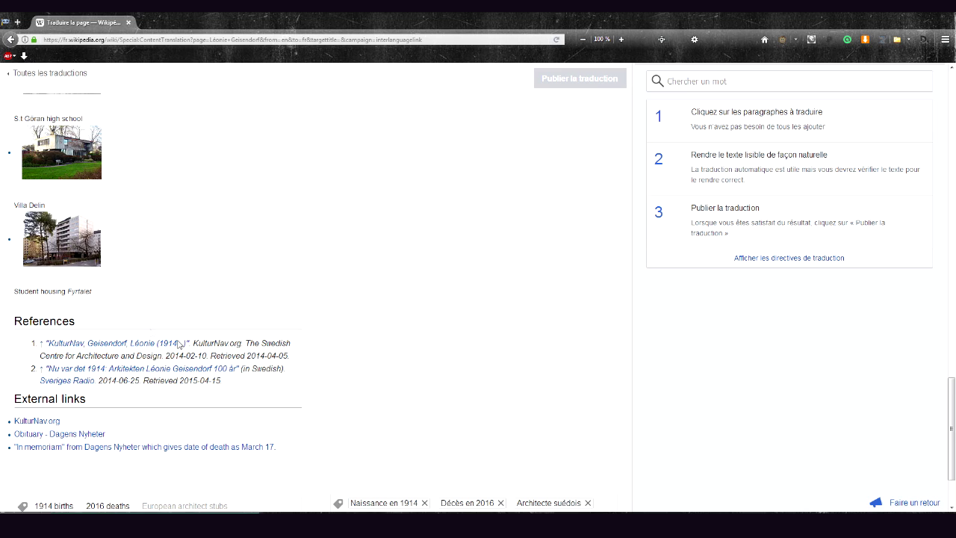
pyautogui.scroll(-3, 147, 331)
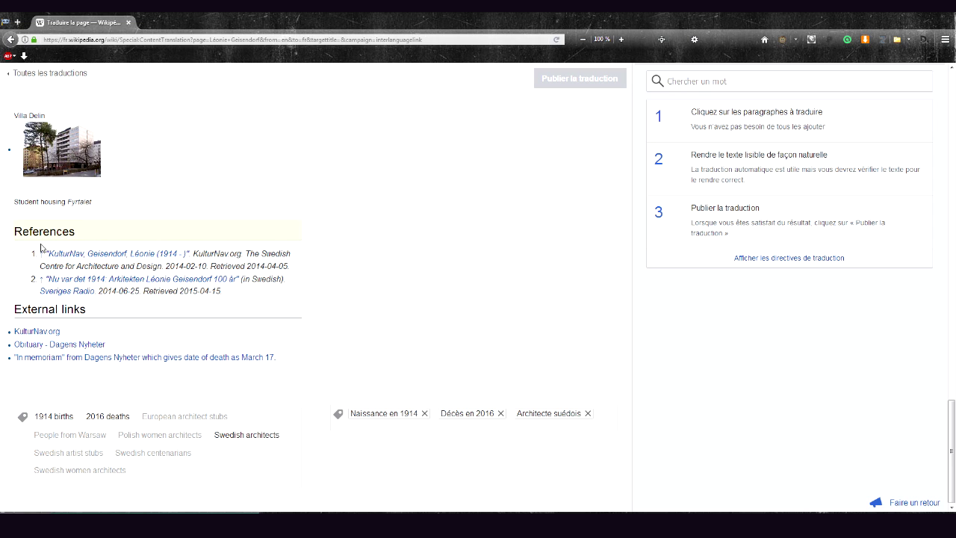
pyautogui.scroll(10, 147, 354)
pyautogui.scroll(10, 148, 353)
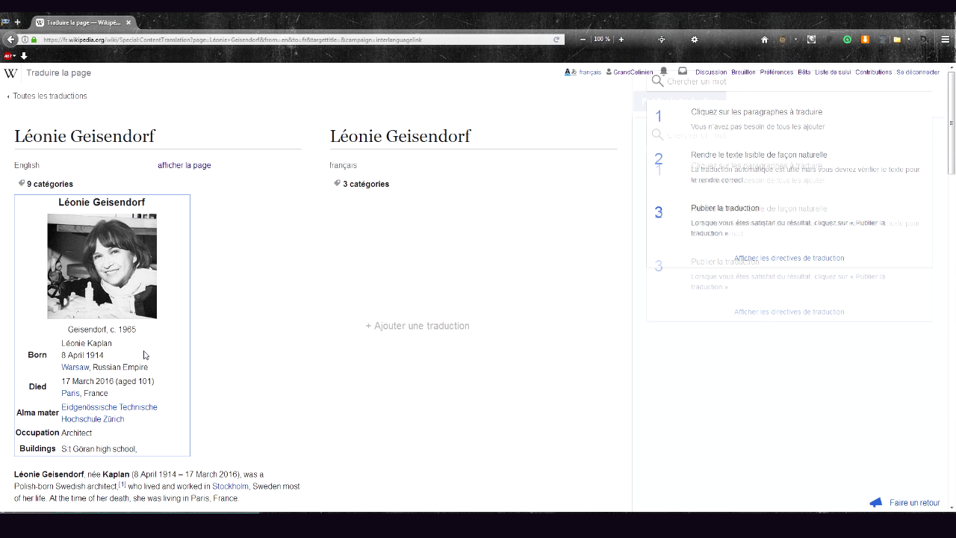
pyautogui.scroll(-3, 433, 271)
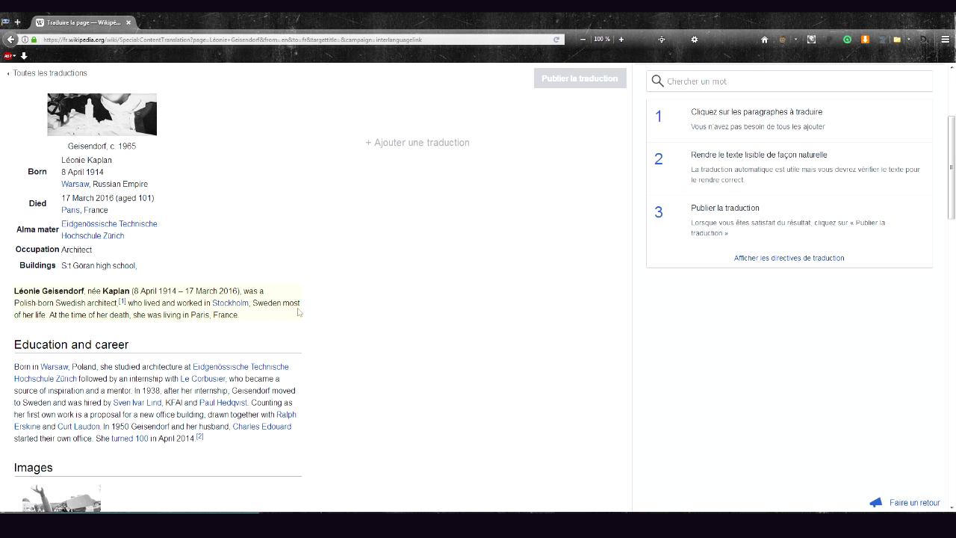
pyautogui.scroll(5, 150, 374)
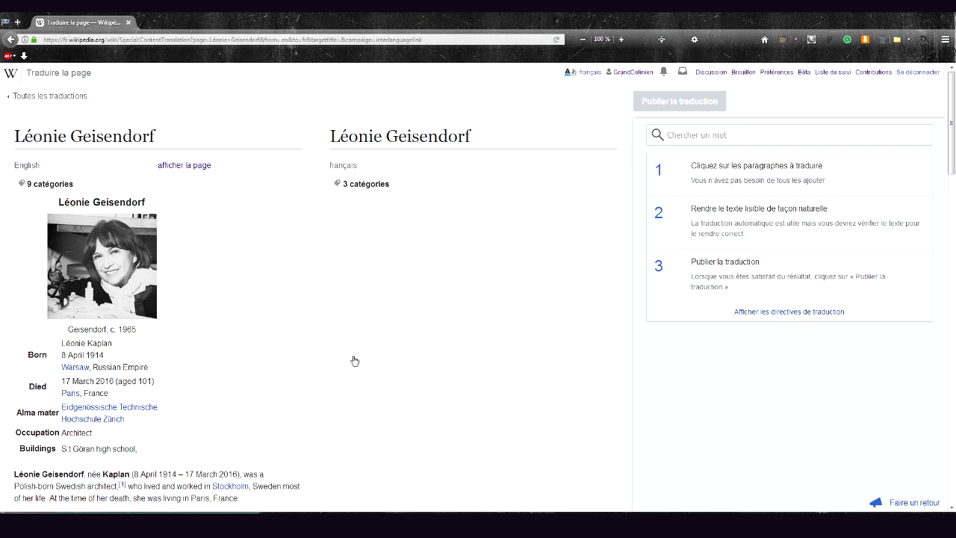
# Add the machine translation of the article's lead paragraph to the French version
pyautogui.scroll(-4, 329, 357)
pyautogui.scroll(2, 117, 261)
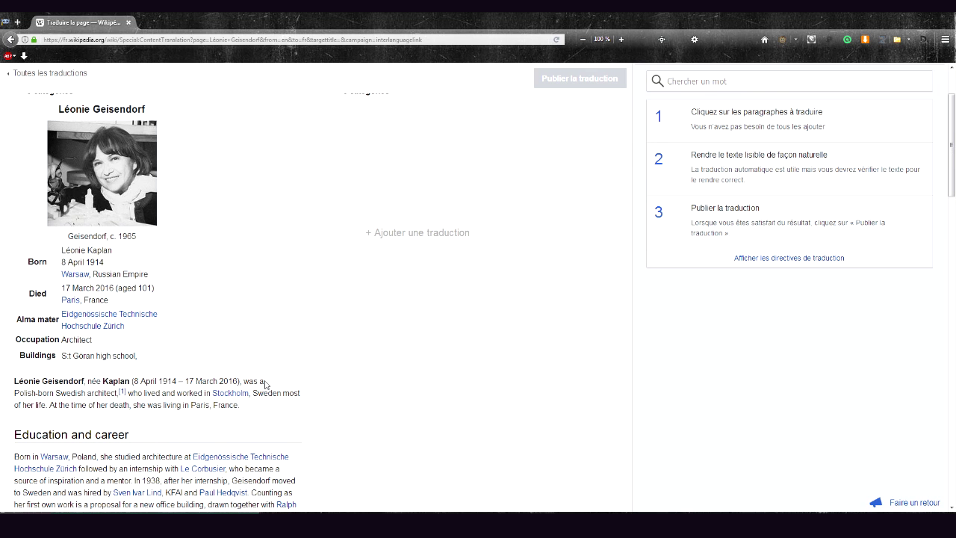
pyautogui.scroll(-2, 252, 380)
pyautogui.scroll(-1, 242, 371)
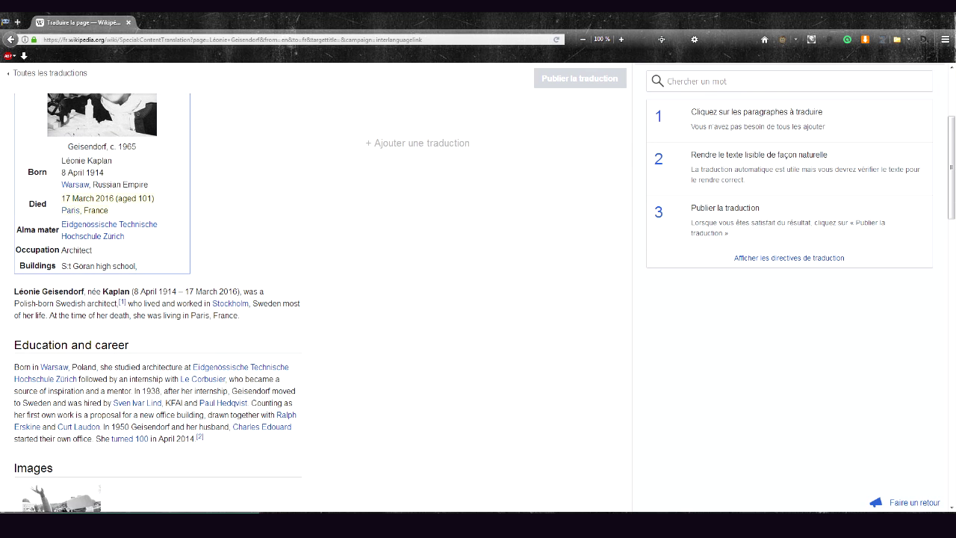
pyautogui.scroll(-2, 158, 302)
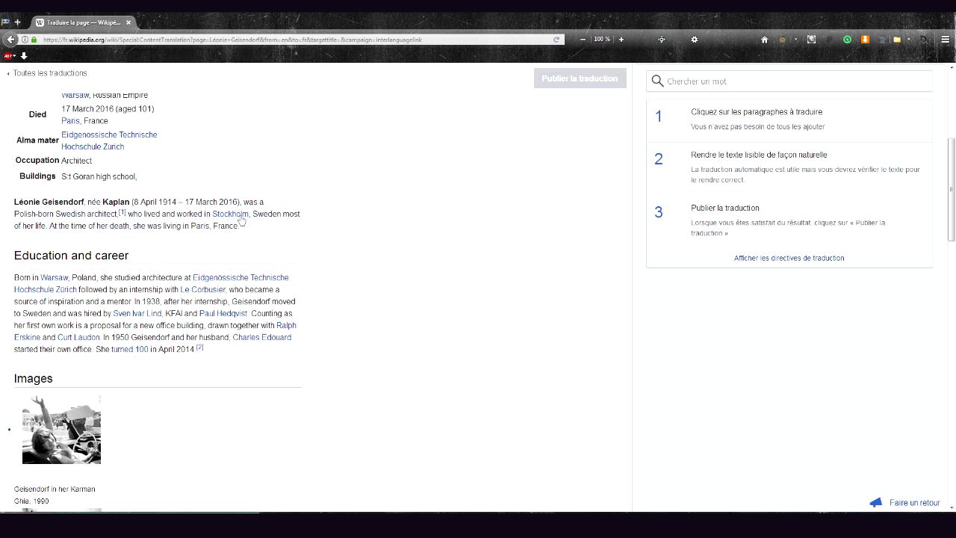
pyautogui.click(164, 211)
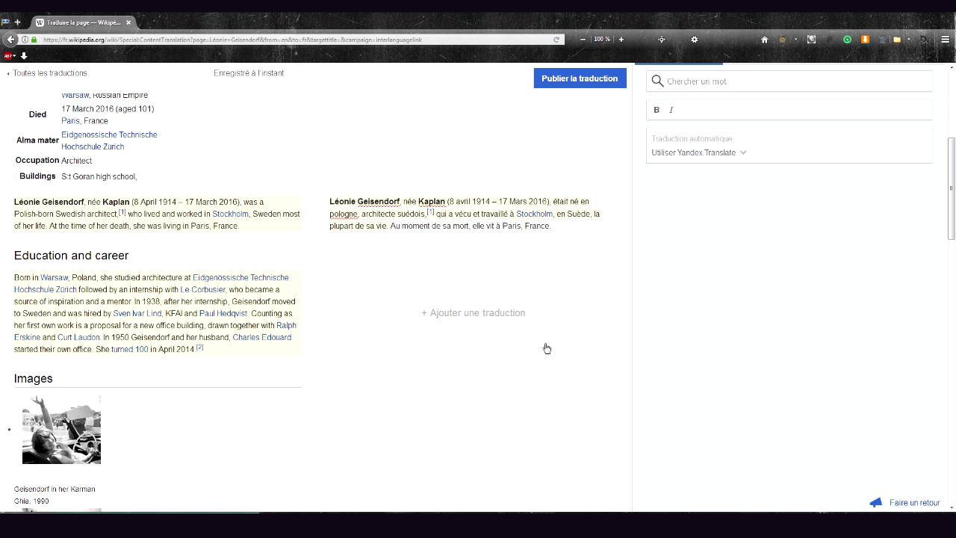
# Put the month of the death date in lower case as "mars" in the French lead paragraph
pyautogui.press('BackSpace')
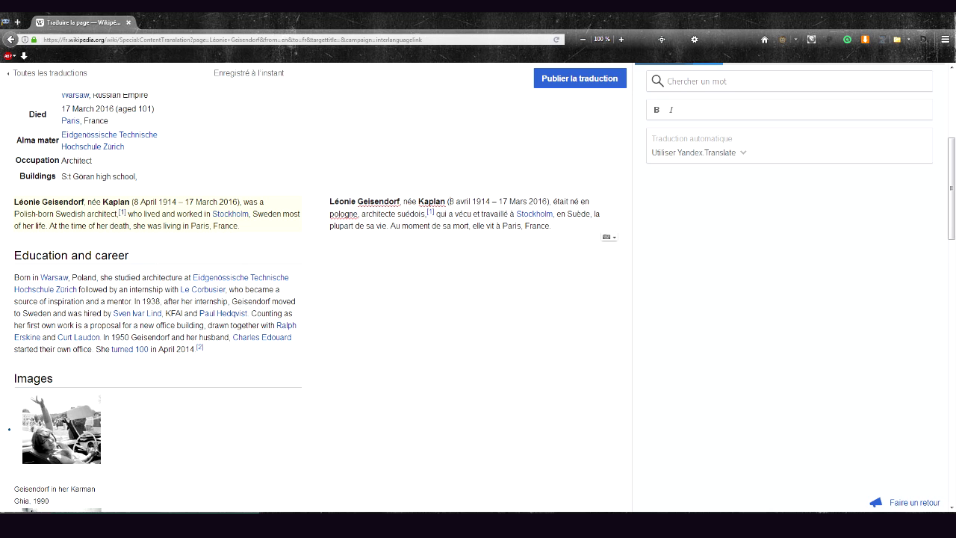
pyautogui.press('BackSpace')
pyautogui.press('BackSpace')
pyautogui.press('BackSpace')
pyautogui.press('BackSpace')
pyautogui.write('mars')
# Replace "était né en pologne, architecte" with "est une architecte" in the French lead paragraph
pyautogui.hotkey('ctrl', 'shift', 'Right')
pyautogui.hotkey('ctrl', 'shift', 'Right')
pyautogui.hotkey('ctrl', 'shift', 'Right')
pyautogui.hotkey('ctrl', 'shift', 'Right')
pyautogui.press('BackSpace')
pyautogui.write('est une arch')
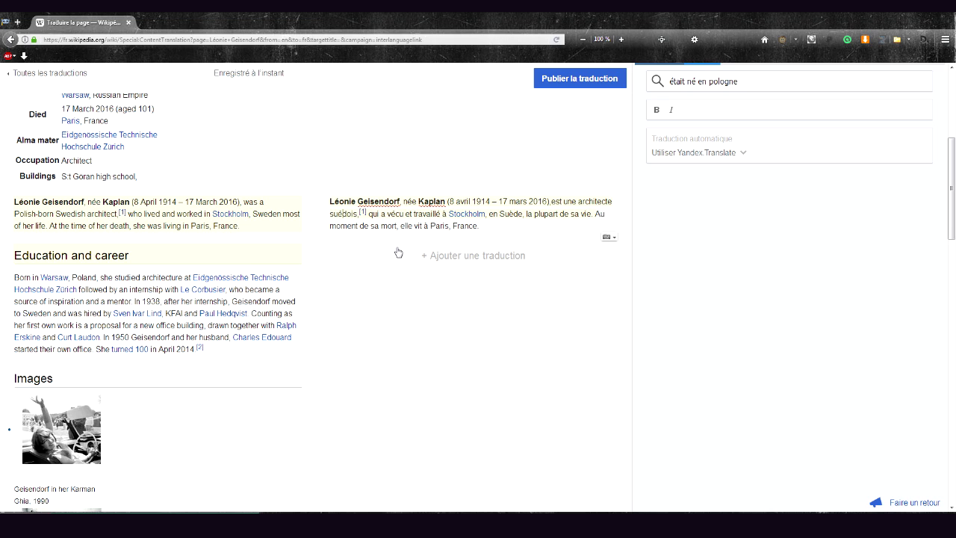
# Reword the nationality as "suédoise née en Pologne" and place the comma after the reference mark
pyautogui.press('BackSpace')
pyautogui.write("e d'")
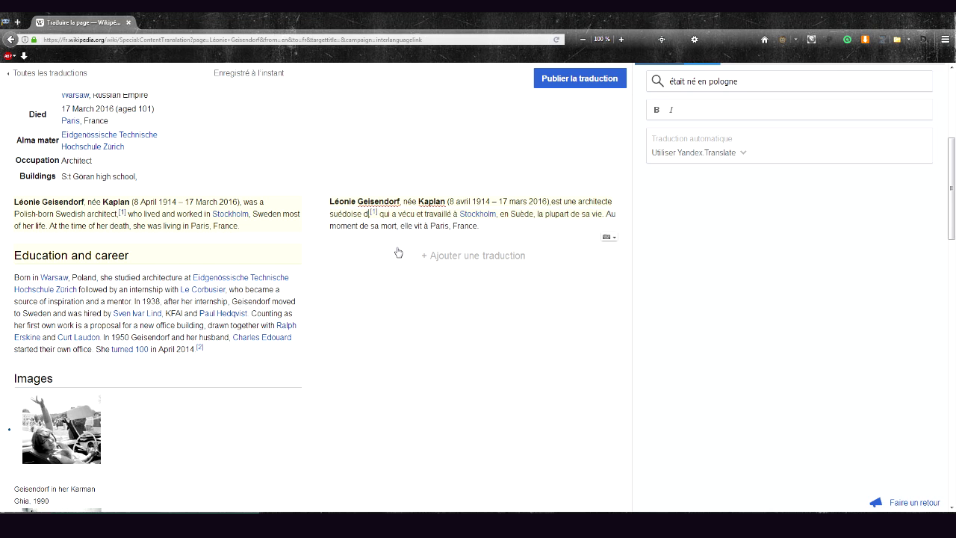
pyautogui.press('BackSpace')
pyautogui.press('BackSpace')
pyautogui.write('née en Pologne,')
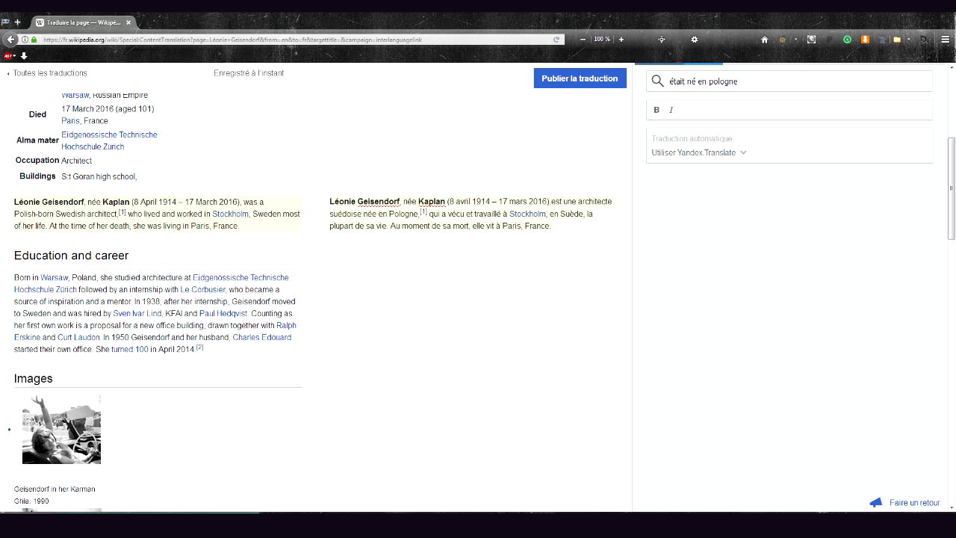
pyautogui.press('Delete')
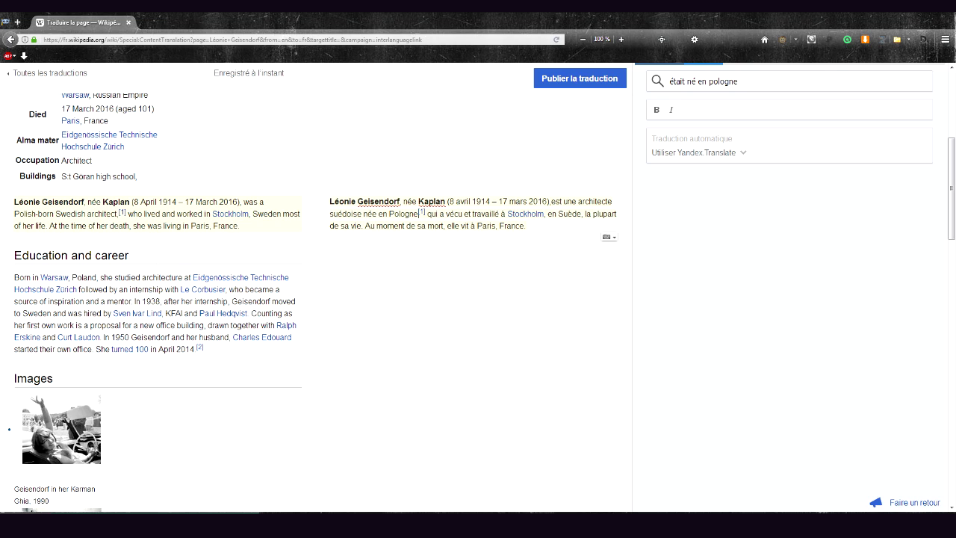
pyautogui.write(',')
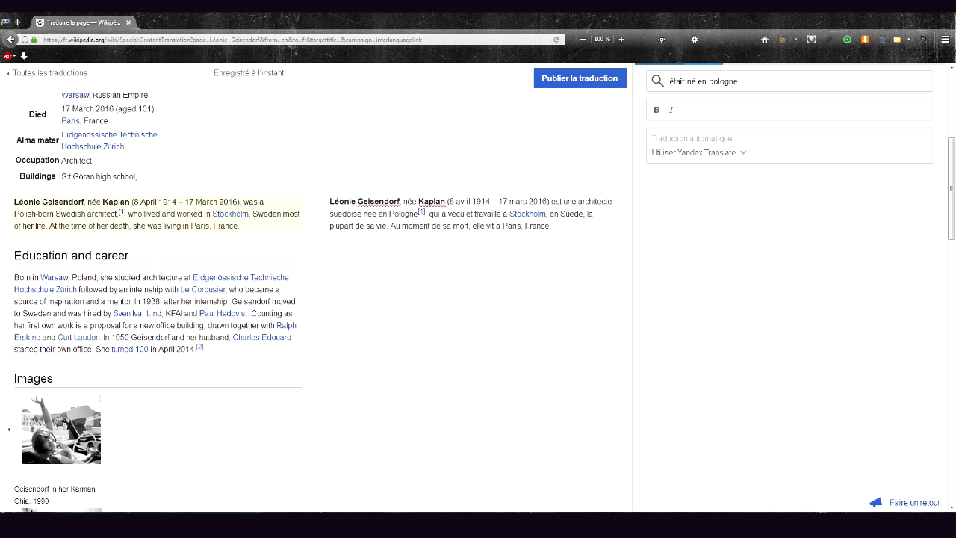
# Remove "la plupart de sa vie" after Suède and insert "tout au long de sa vie" before "à Stockholm"
pyautogui.moveTo(586, 215); pyautogui.dragTo(384, 225)
pyautogui.press('BackSpace')
pyautogui.press('BackSpace')
pyautogui.press('BackSpace')
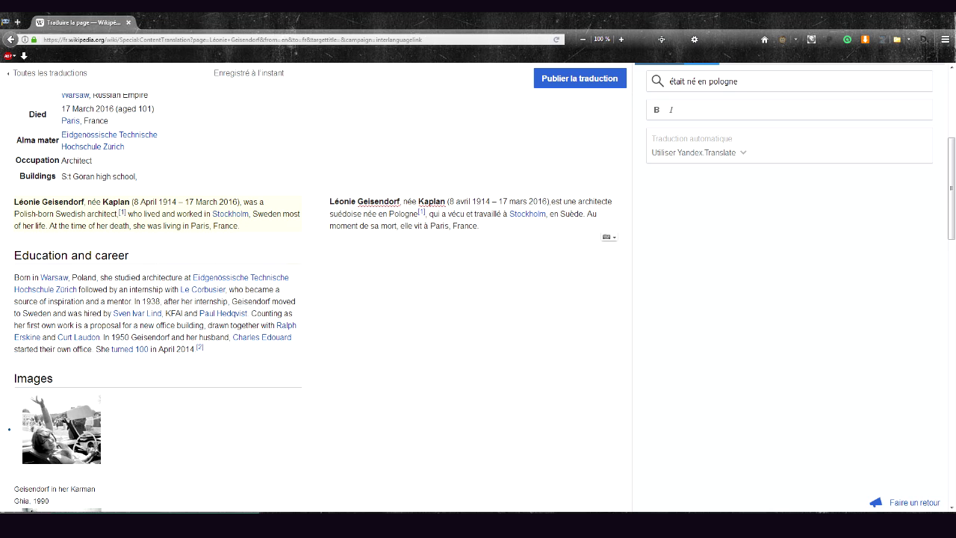
pyautogui.click(502, 215)
pyautogui.write('la p')
pyautogui.press('BackSpace')
pyautogui.press('BackSpace')
pyautogui.press('BackSpace')
pyautogui.press('BackSpace')
pyautogui.press('BackSpace')
pyautogui.write('tout au long de sa vie')
# Delete the sentence about her living in Paris at the time of her death from the French lead
pyautogui.press('Down')
pyautogui.hotkey('ctrl', 'shift', 'Left')
pyautogui.hotkey('ctrl', 'shift', 'Left')
pyautogui.hotkey('ctrl', 'shift', 'Left')
pyautogui.hotkey('ctrl', 'shift', 'Left')
pyautogui.hotkey('ctrl', 'shift', 'Left')
pyautogui.hotkey('ctrl', 'shift', 'Left')
pyautogui.hotkey('ctrl', 'shift', 'Left')
pyautogui.hotkey('ctrl', 'shift', 'Left')
pyautogui.hotkey('ctrl', 'shift', 'Left')
pyautogui.hotkey('ctrl', 'shift', 'Left')
pyautogui.press('BackSpace')
# Rephrase the life dates in the French lead with "née le" before the birth date, "et morte le" before the death date, and "à Paris" after it
pyautogui.click(548, 202)
pyautogui.write('à Paris')
pyautogui.click(497, 202)
pyautogui.write('et morte le')
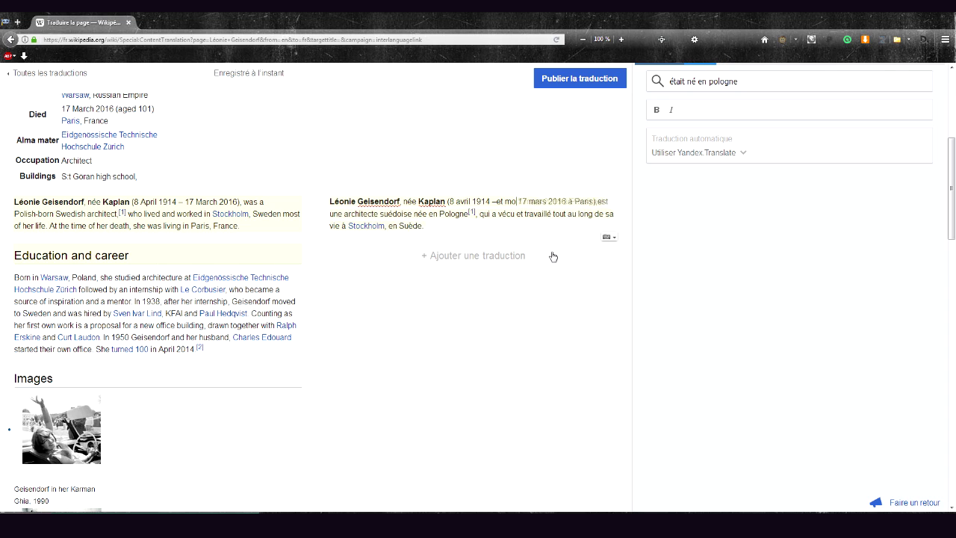
pyautogui.click(450, 201)
pyautogui.press('BackSpace')
pyautogui.press('BackSpace')
pyautogui.write(', née le')
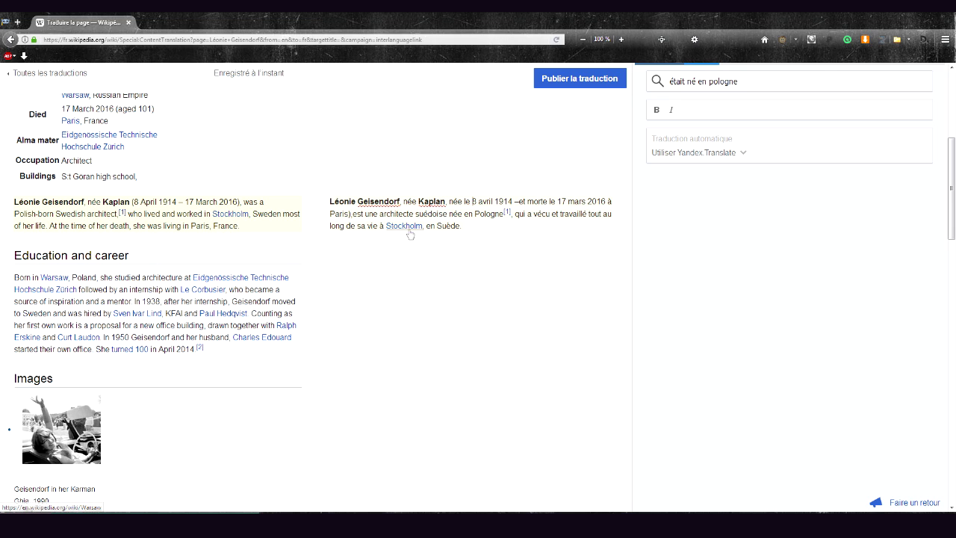
# Add the machine translation of the Education and career section to the French version
pyautogui.click(58, 284)
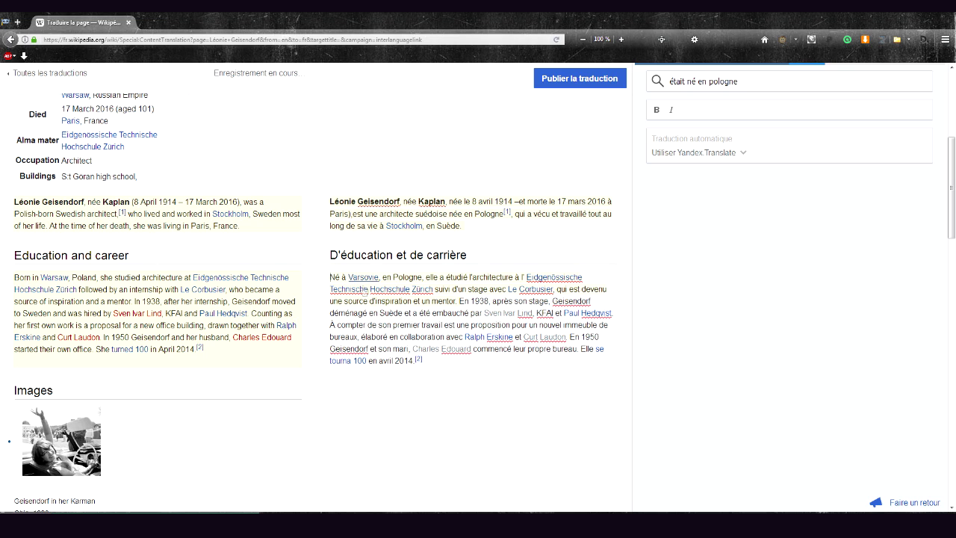
pyautogui.click(463, 201)
# Check the French target of the Warsaw link by viewing the Varsovie article in a separate tab, and close that tab
pyautogui.click(62, 279)
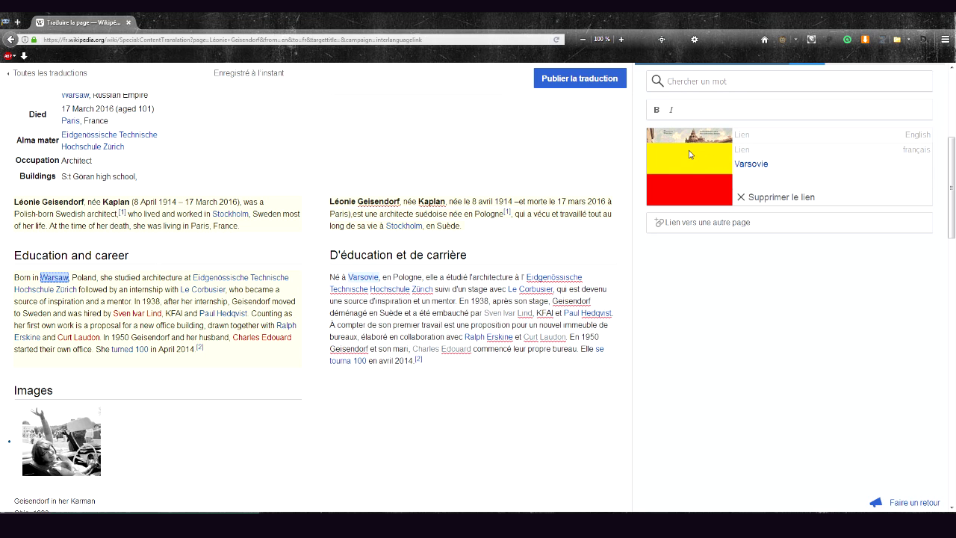
pyautogui.middleClick(748, 166)
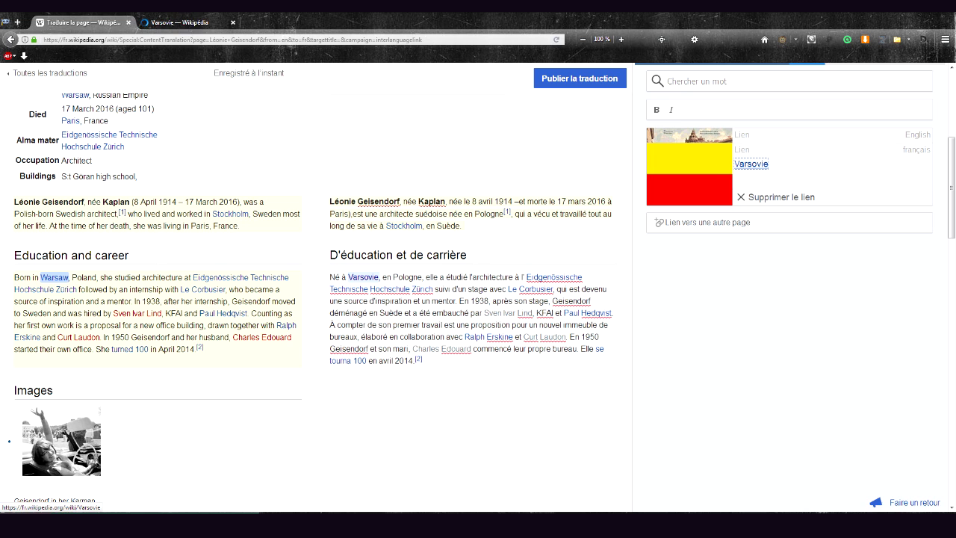
pyautogui.click(160, 27)
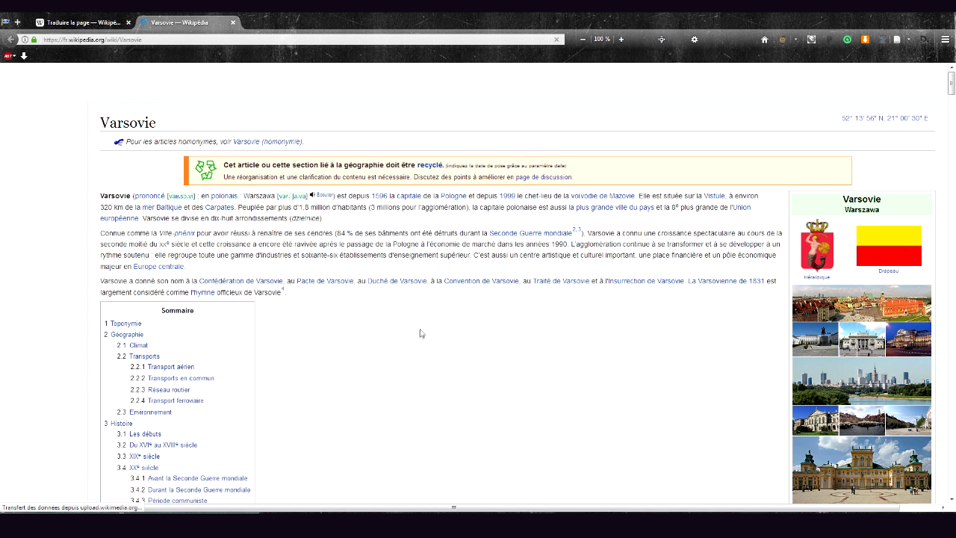
pyautogui.scroll(-2, 418, 332)
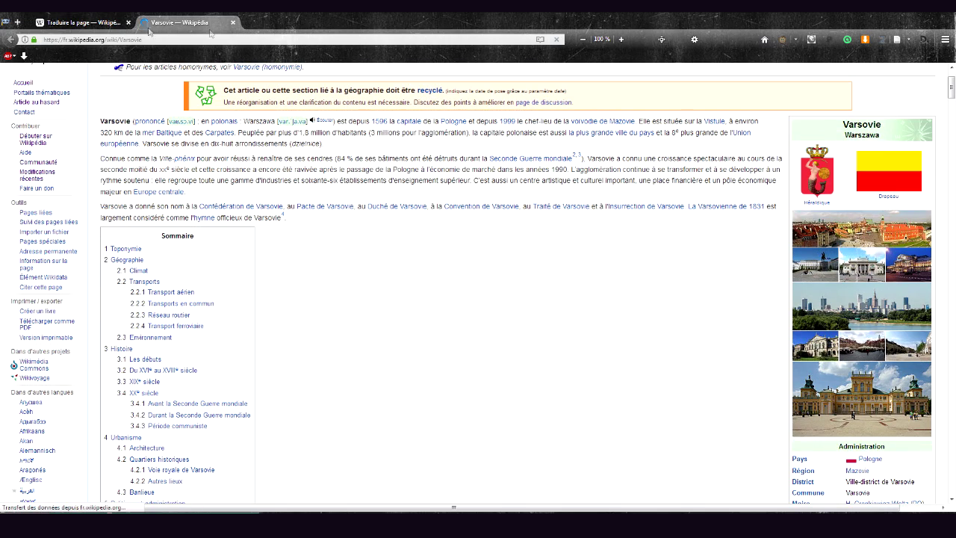
pyautogui.click(233, 24)
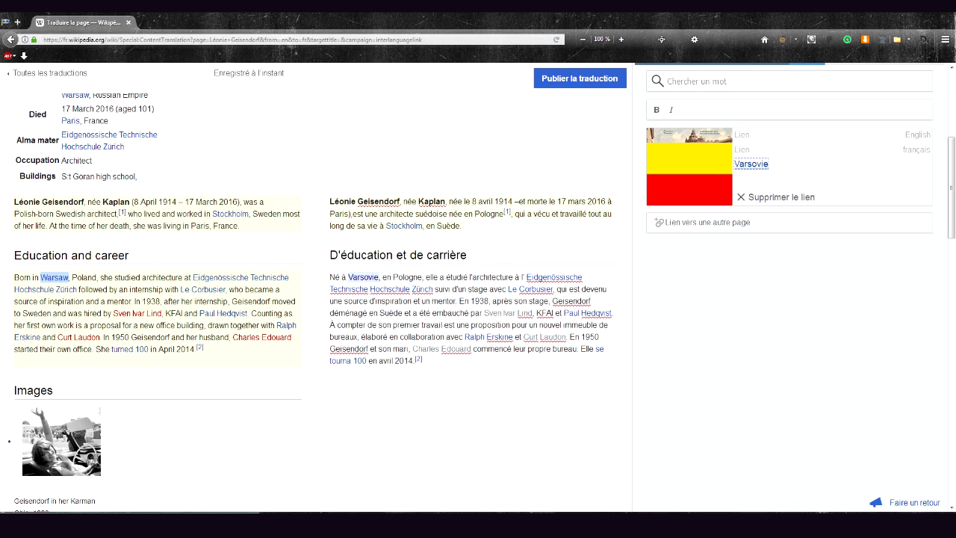
# Replace the dash after the birth date with "à Varsovie" and link Varsovie to its French article
pyautogui.click(463, 201)
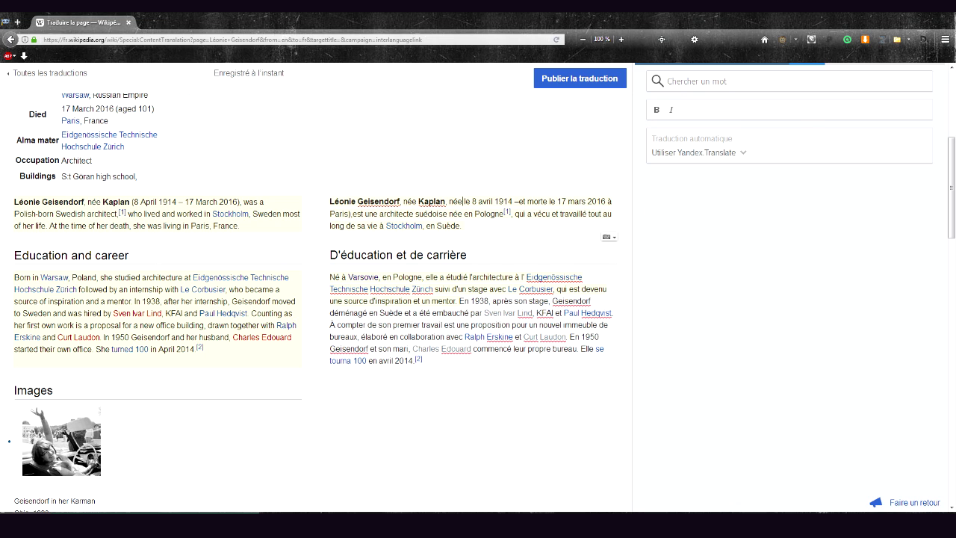
pyautogui.press('BackSpace')
pyautogui.write('à Varsovie')
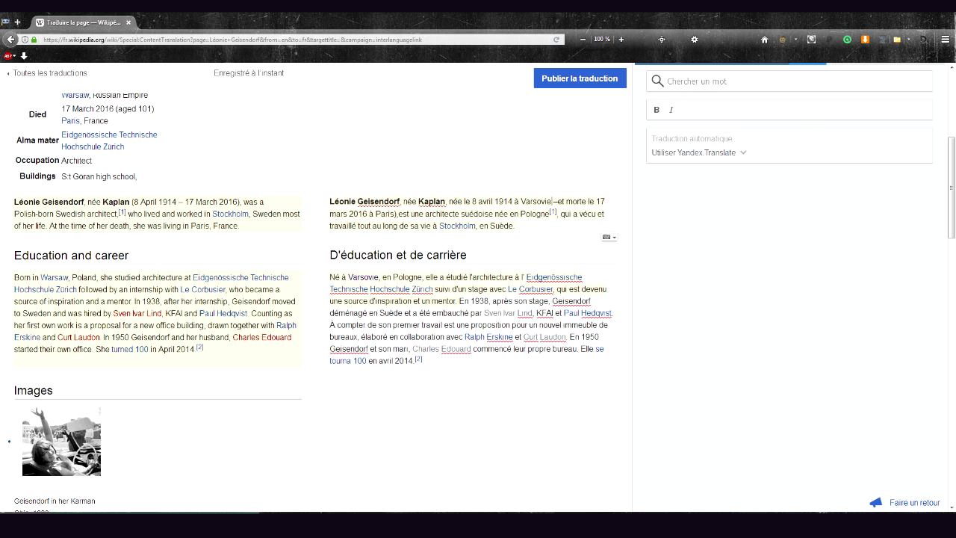
pyautogui.moveTo(521, 201); pyautogui.dragTo(551, 202)
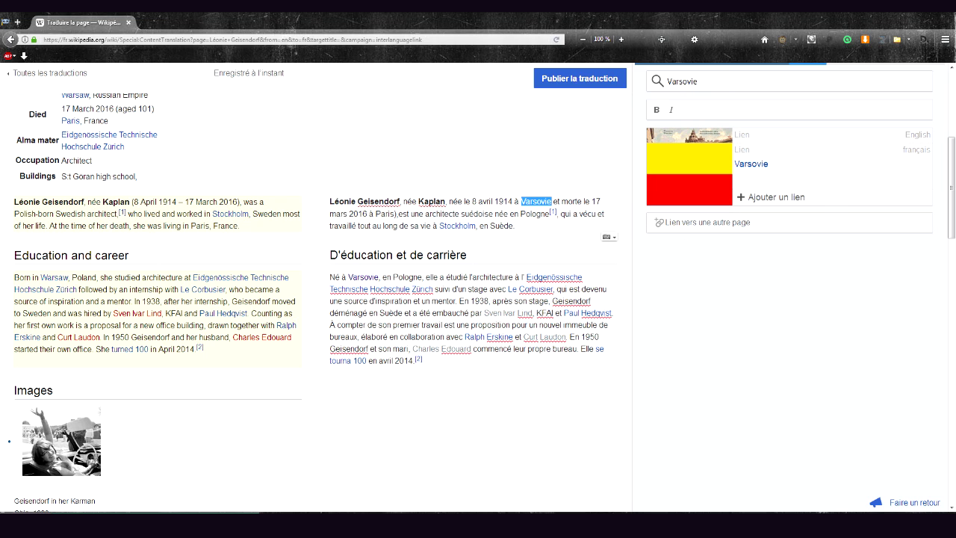
pyautogui.click(775, 200)
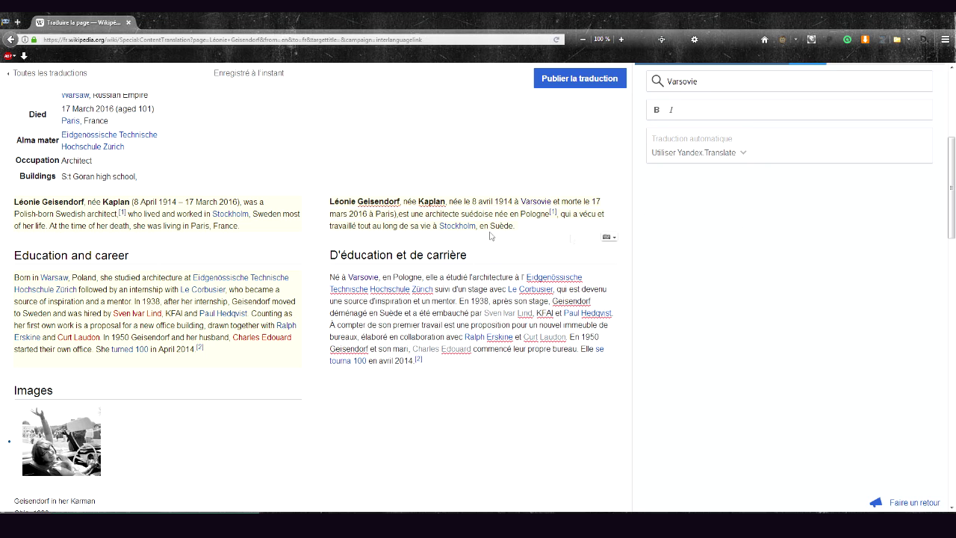
# Link the words Paris, architecte and Pologne in the French lead paragraph to their articles
pyautogui.doubleClick(386, 214)
pyautogui.scroll(-1, 399, 288)
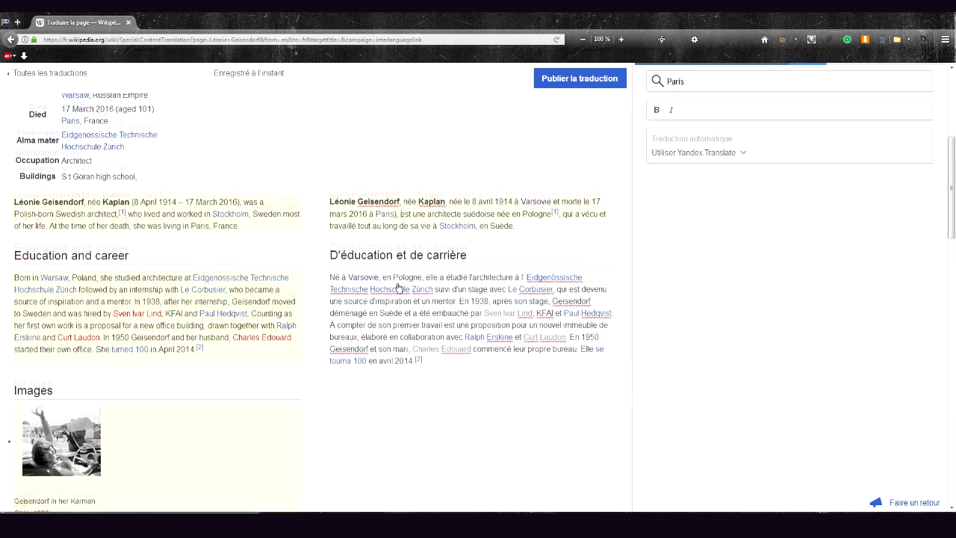
pyautogui.doubleClick(445, 214)
pyautogui.click(781, 193)
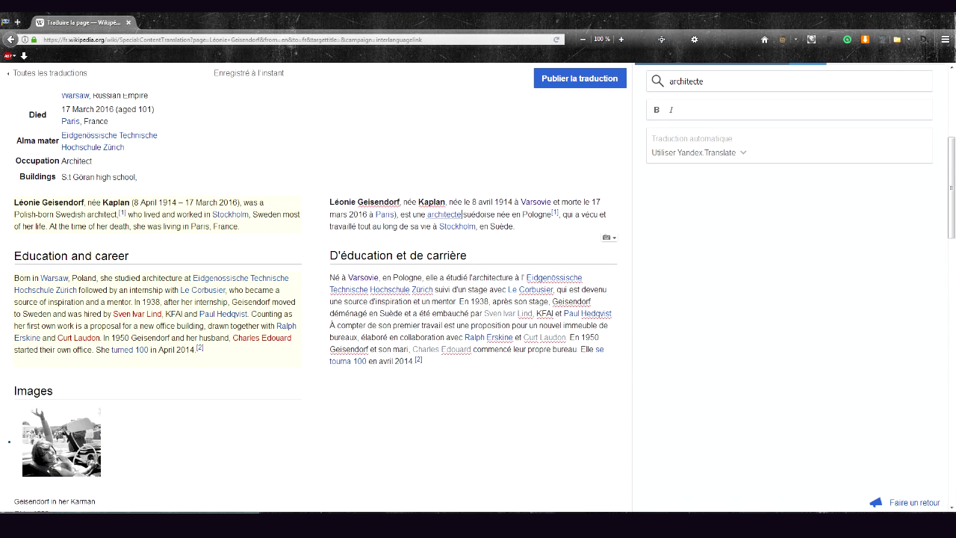
pyautogui.doubleClick(536, 214)
pyautogui.click(761, 203)
pyautogui.scroll(-3, 342, 244)
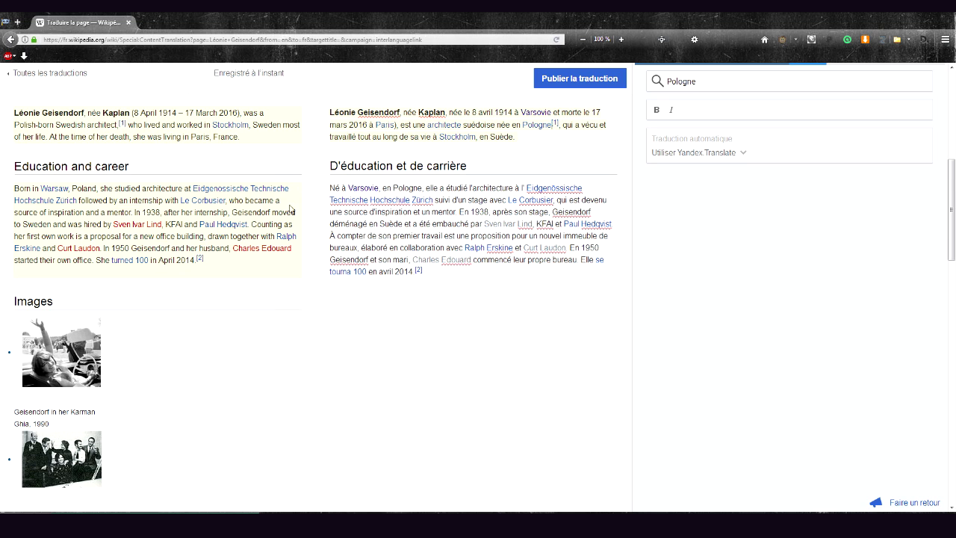
pyautogui.scroll(3, 341, 277)
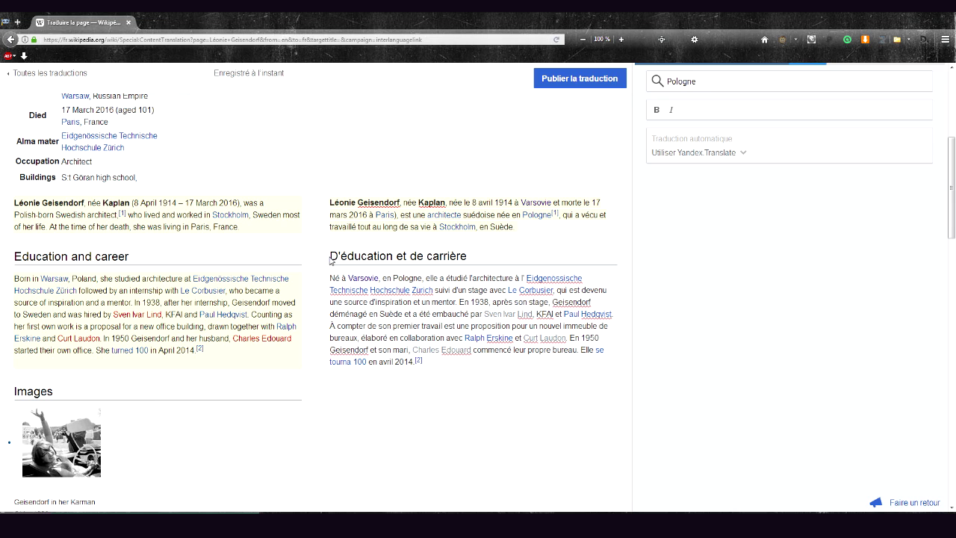
# Replace the French section heading "D'éducation et de carrière" with "Biographie"
pyautogui.moveTo(468, 257); pyautogui.dragTo(331, 257)
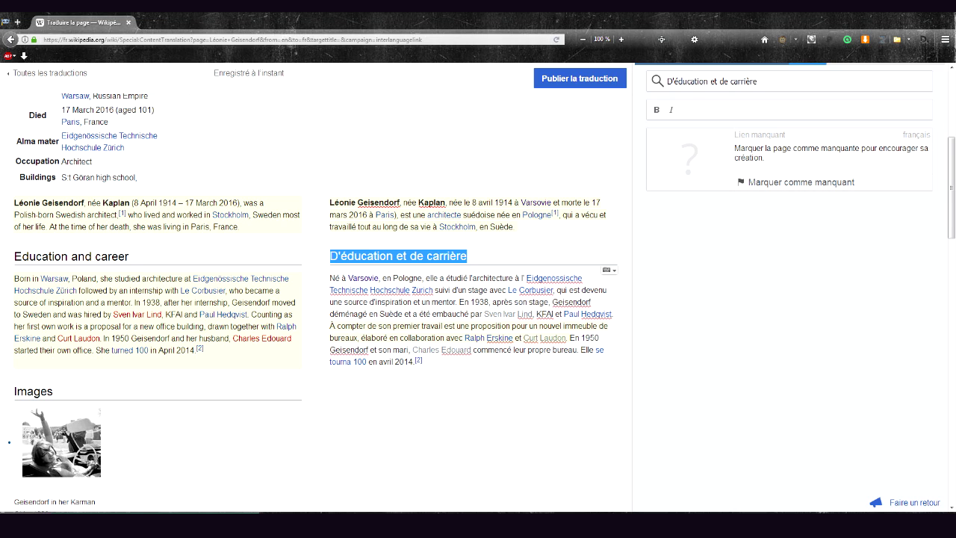
pyautogui.write('Biographie')
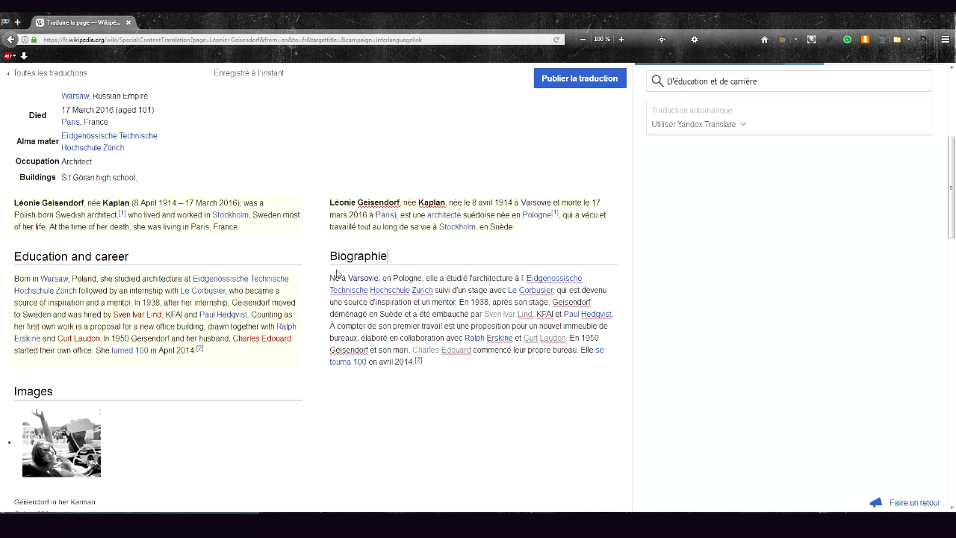
pyautogui.click(405, 271)
# Correct the start of the Biographie text, changing "Né" to "Née" and "a étudié" to "étudie"
pyautogui.click(334, 278)
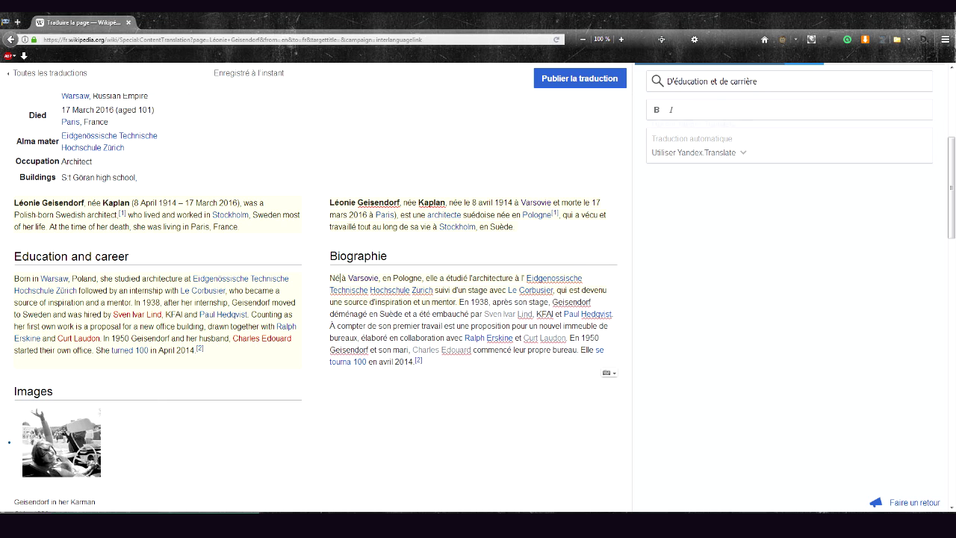
pyautogui.write('e')
pyautogui.moveTo(447, 278); pyautogui.dragTo(476, 278)
pyautogui.write('étudie')
# Replace the German school name in the linked text with "École polytechnique fédérale de Zurich" and remove the space after "l'"
pyautogui.click(530, 284)
pyautogui.moveTo(895, 166); pyautogui.dragTo(739, 170)
pyautogui.hotkey('ctrl', 'c')
pyautogui.hotkey('ctrl', 'v')
pyautogui.moveTo(434, 290)
pyautogui.mouseDown()
pyautogui.moveTo(524, 278)
pyautogui.moveTo(448, 290)
pyautogui.mouseUp()
pyautogui.click(524, 278)
pyautogui.press('BackSpace')
# Reword the internship clause before Le Corbusier as ", puis effectue un stage avec l'architecte français"
pyautogui.click(393, 290)
pyautogui.press('Delete')
pyautogui.press('Delete')
pyautogui.press('Delete')
pyautogui.press('Delete')
pyautogui.press('Delete')
pyautogui.press('Delete')
pyautogui.write(',')
pyautogui.press('Delete')
pyautogui.press('Delete')
pyautogui.press('Delete')
pyautogui.write('puis effectue un stage avec ')
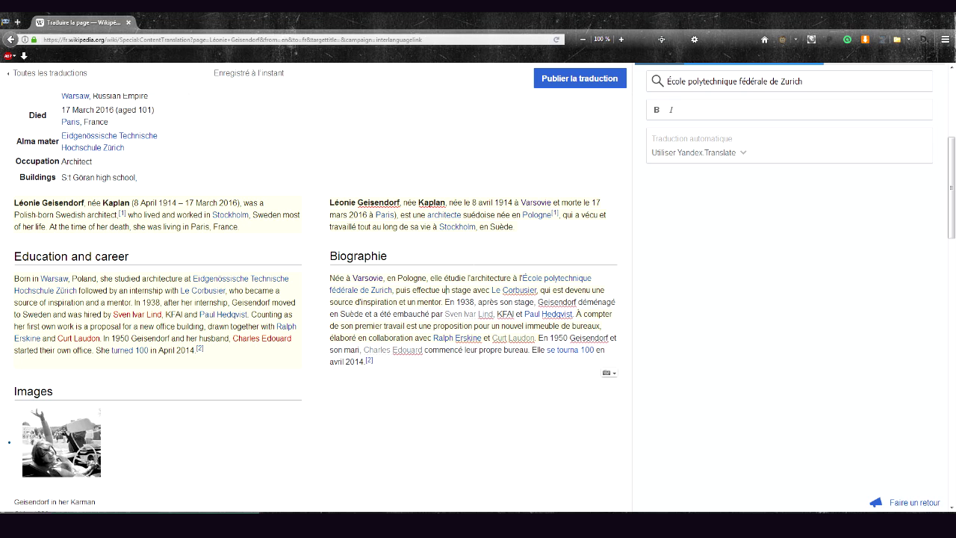
pyautogui.write("l'architecte français")
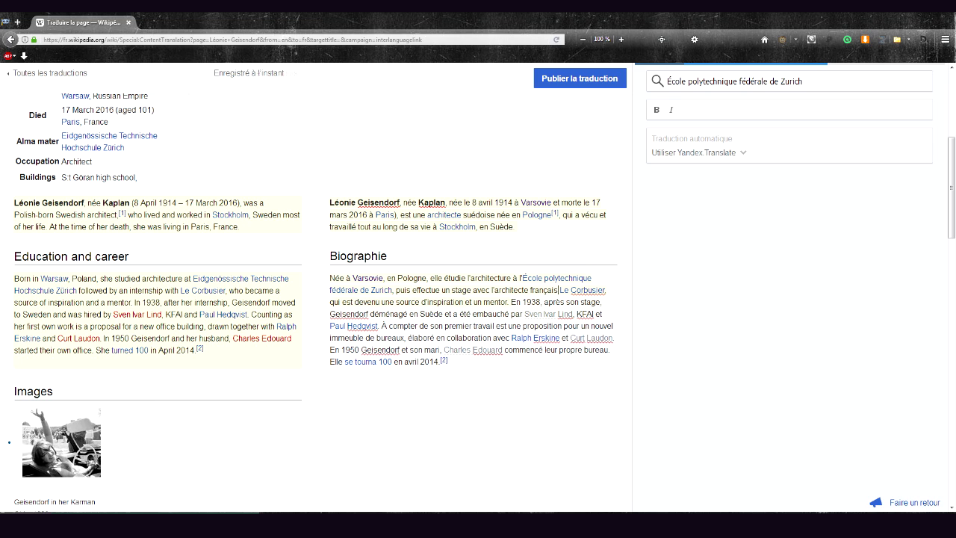
# Change "est devenu" to "devient" and reword the subject and verb of the 1938 sentence as "elle déménage"
pyautogui.moveTo(341, 302)
pyautogui.mouseDown()
pyautogui.moveTo(381, 302)
pyautogui.moveTo(331, 314)
pyautogui.mouseUp()
pyautogui.write('devient')
pyautogui.click(497, 303)
pyautogui.write('elle déménage')
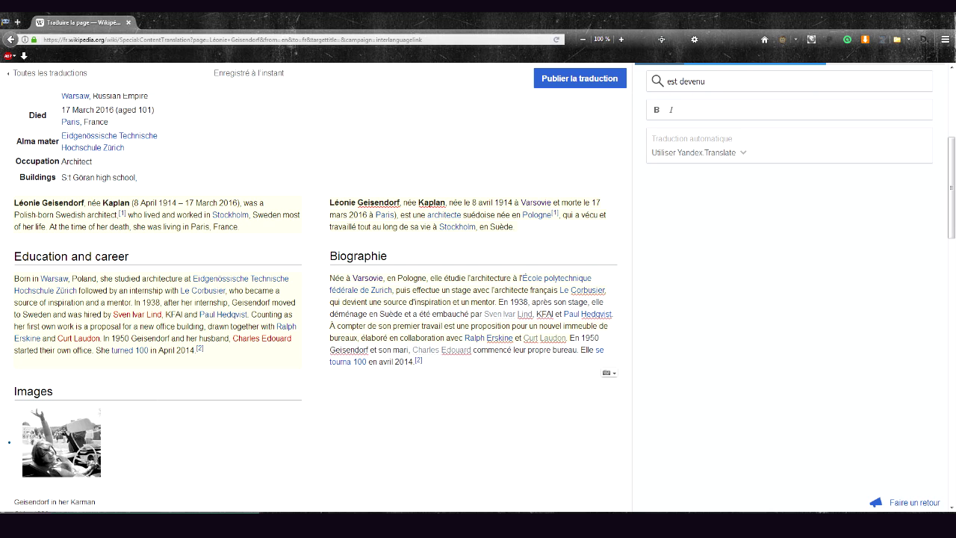
# Reword the opening of the Biographie text as "Léonie Geisendorf est née"
pyautogui.click(330, 278)
pyautogui.write('Léonie Geisendorf est n')
pyautogui.press('Delete')
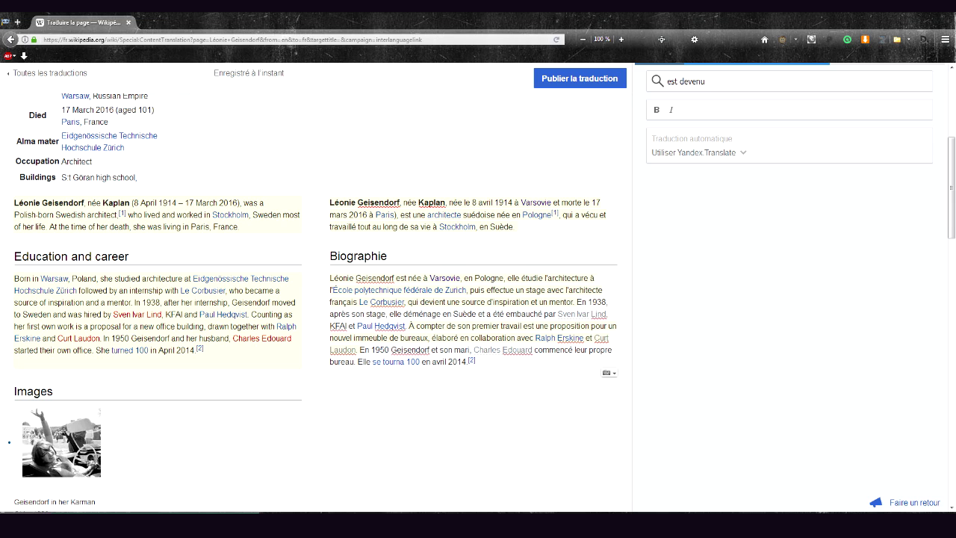
# Check the French target of the Le Corbusier link by opening its article in a separate tab, and close that tab
pyautogui.click(575, 302)
pyautogui.click(377, 306)
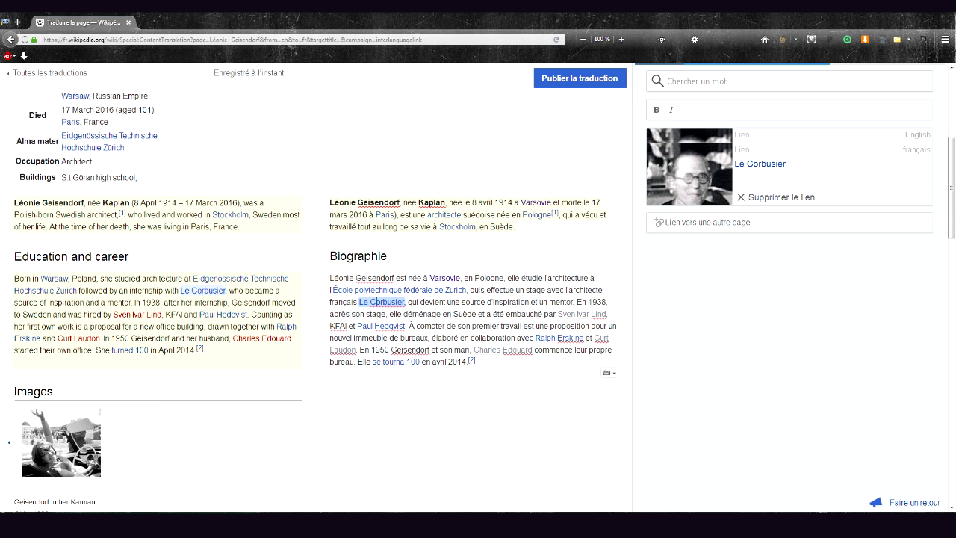
pyautogui.click(781, 164)
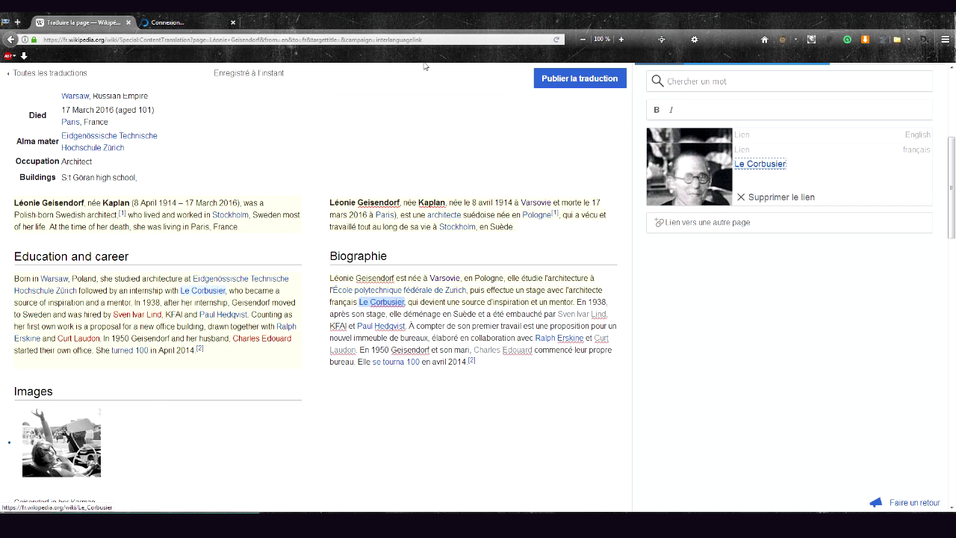
pyautogui.click(233, 23)
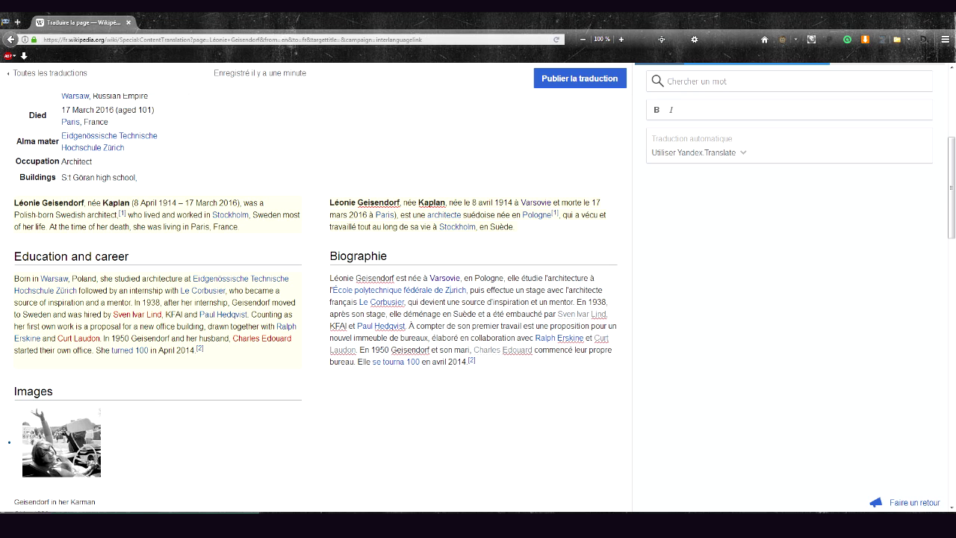
# Start a new paragraph in the Biographie section before "En 1938"
pyautogui.click(329, 290)
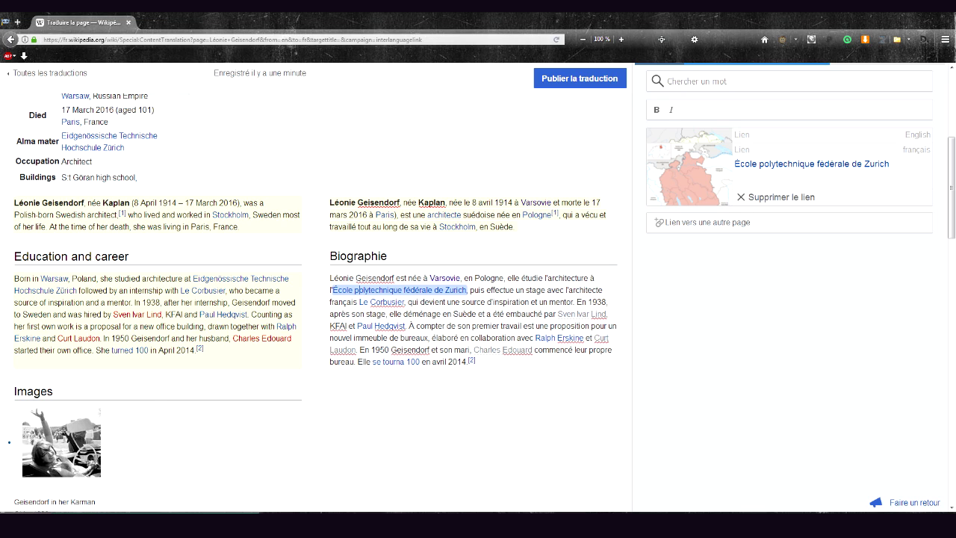
pyautogui.click(575, 302)
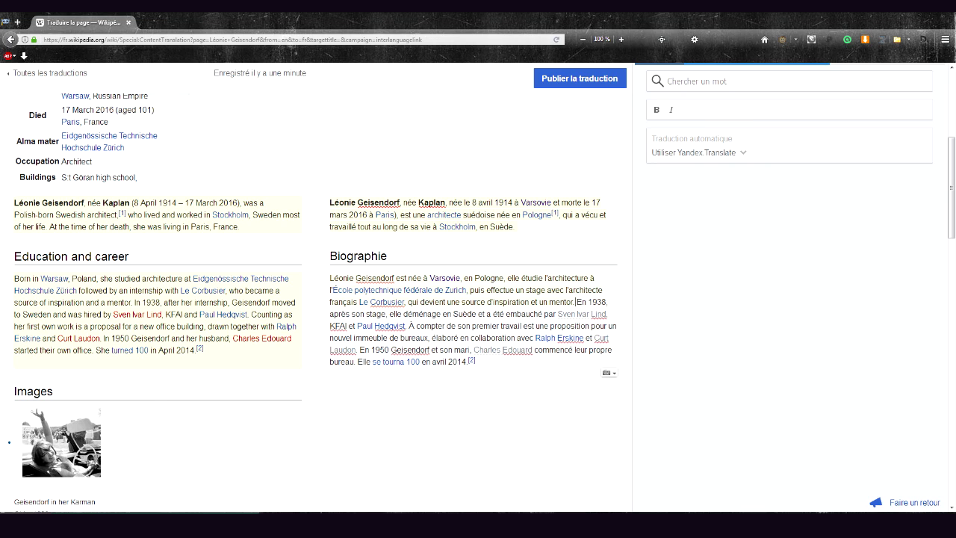
pyautogui.press('Return')
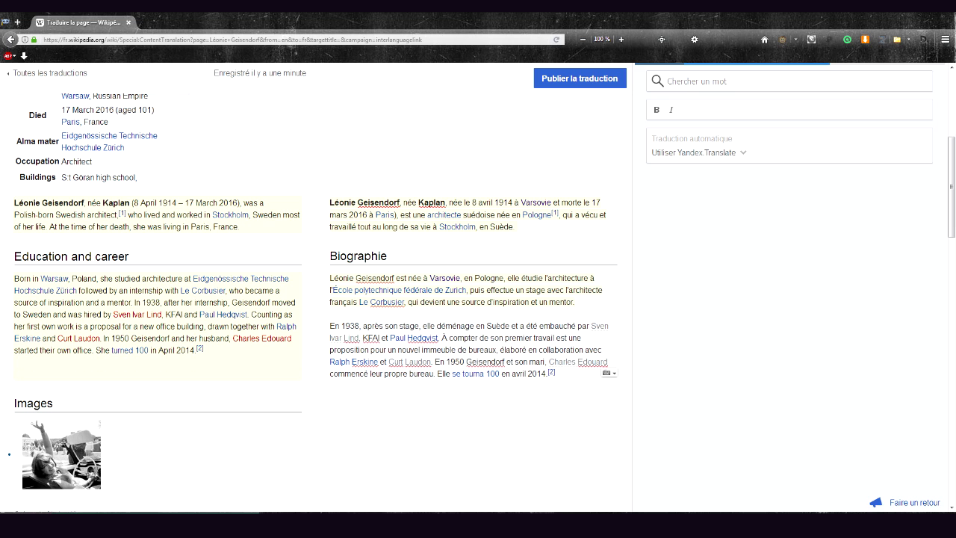
# Change "a été embauché" to "est embauchée" in the 1938 sentence
pyautogui.scroll(-2, 506, 331)
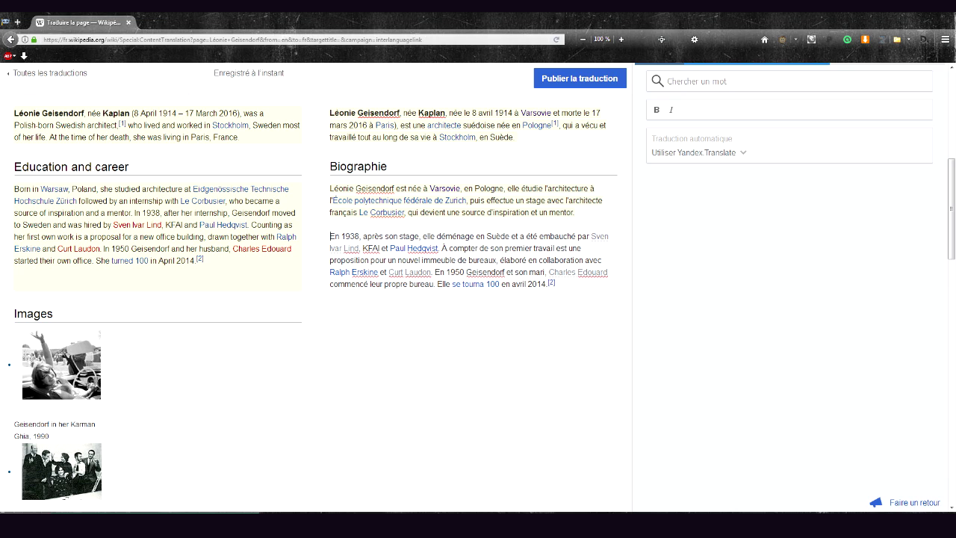
pyautogui.hotkey('ctrl', 'shift', 'Left')
pyautogui.hotkey('ctrl', 'shift', 'Left')
pyautogui.write('est')
pyautogui.press('Right')
pyautogui.press('Right')
pyautogui.press('Right')
pyautogui.press('Right')
pyautogui.press('Right')
pyautogui.press('Right')
pyautogui.press('Right')
pyautogui.press('Right')
pyautogui.press('Right')
pyautogui.write('e')
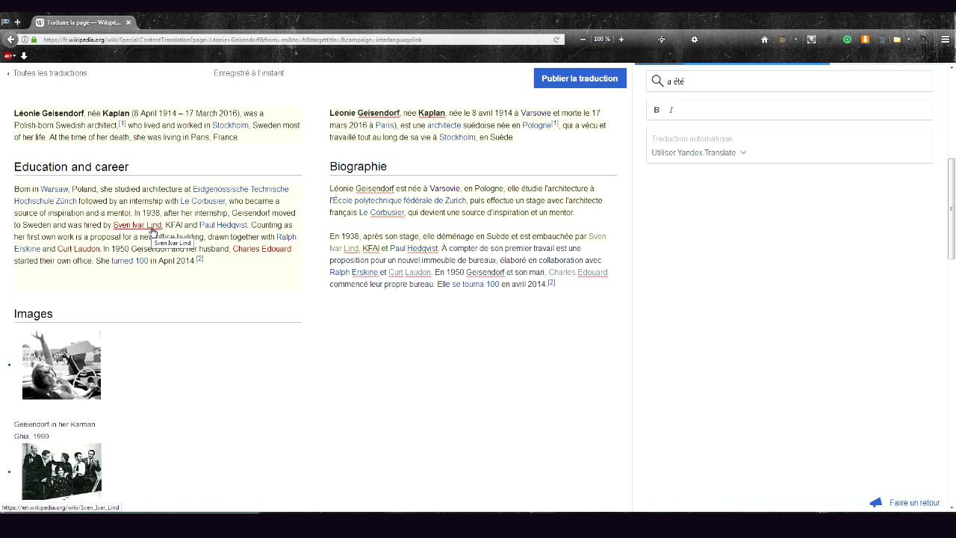
# Reword the first-work sentence to start with "Son premier ouvrage d'architecte" and to read "élaborée en collaboration avec les architectes"
pyautogui.scroll(3, 153, 230)
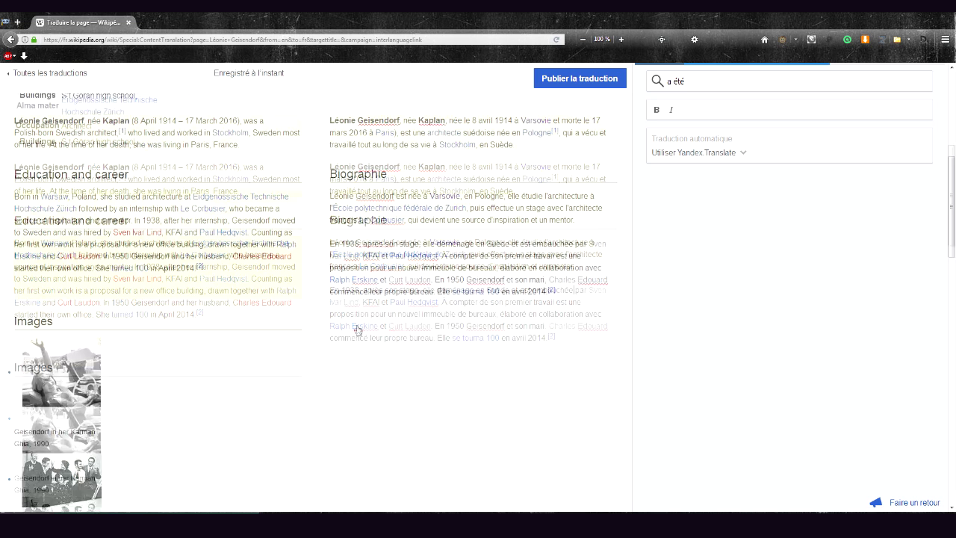
pyautogui.scroll(-2, 357, 330)
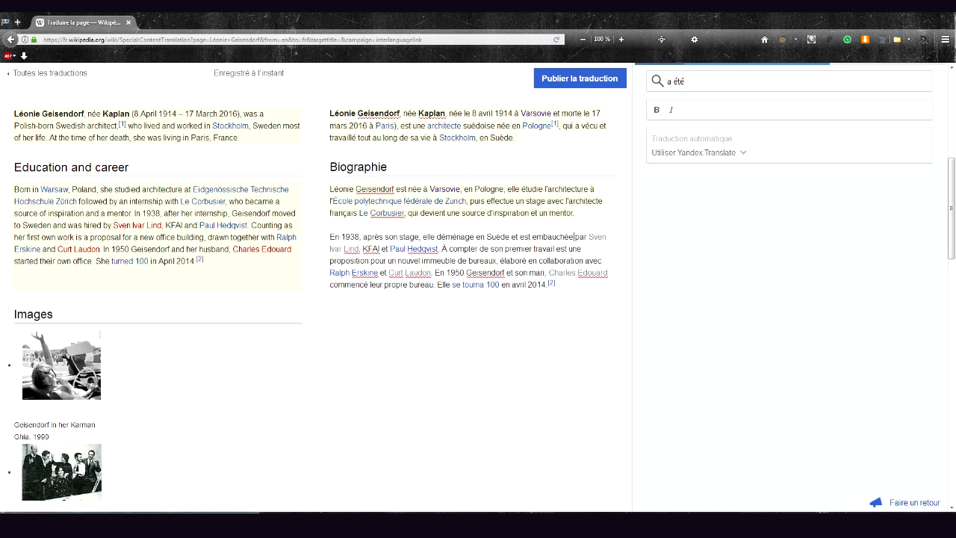
pyautogui.moveTo(442, 248); pyautogui.dragTo(555, 249)
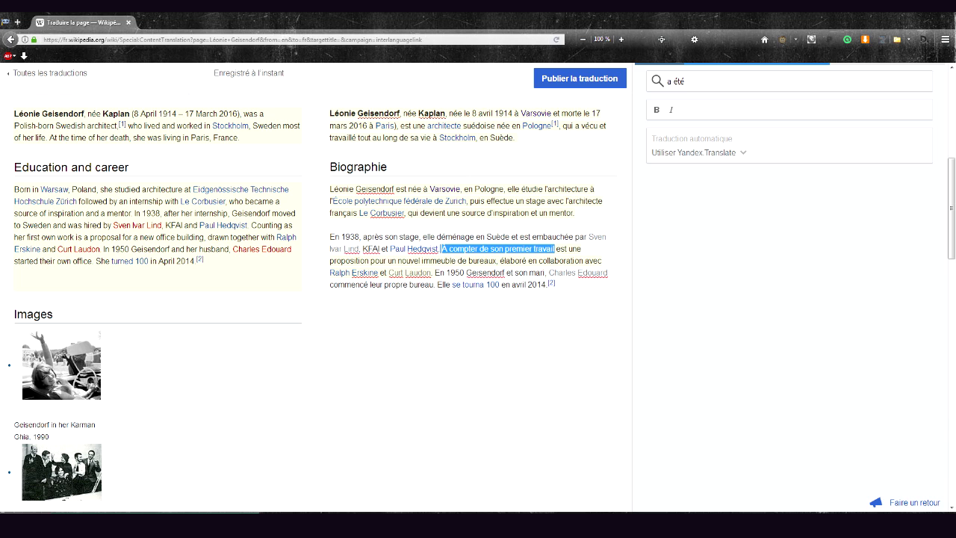
pyautogui.write("Son premier ouvrage d'architecte")
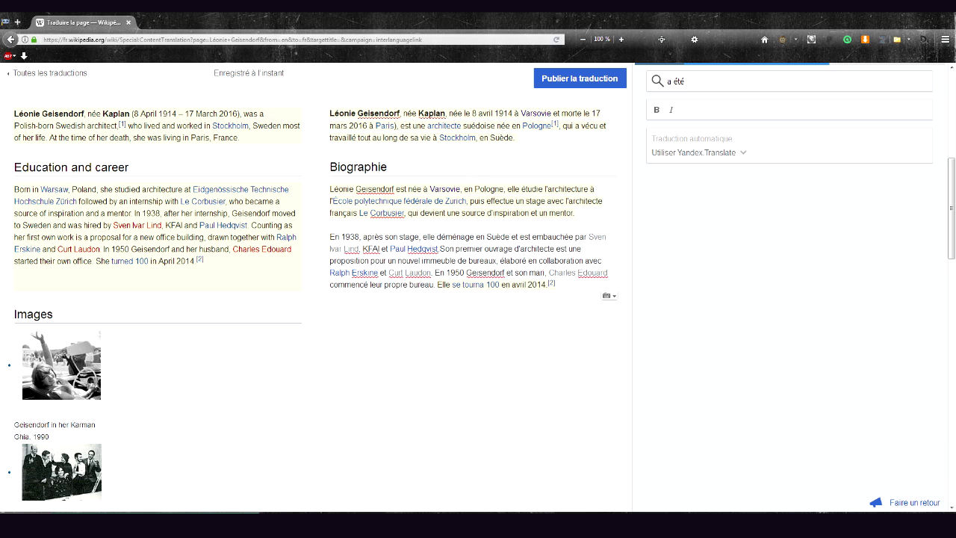
pyautogui.moveTo(369, 261); pyautogui.dragTo(393, 260)
pyautogui.click(381, 260)
pyautogui.click(439, 249)
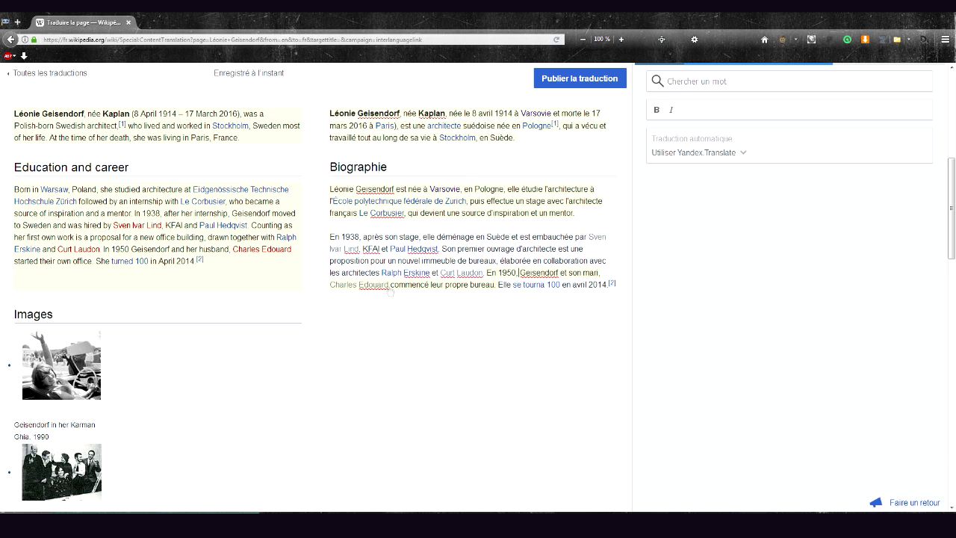
# Reword the subject of the 1950 sentence as "elle et Charles Edouard Geisendorf, son mari,"
pyautogui.click(389, 286)
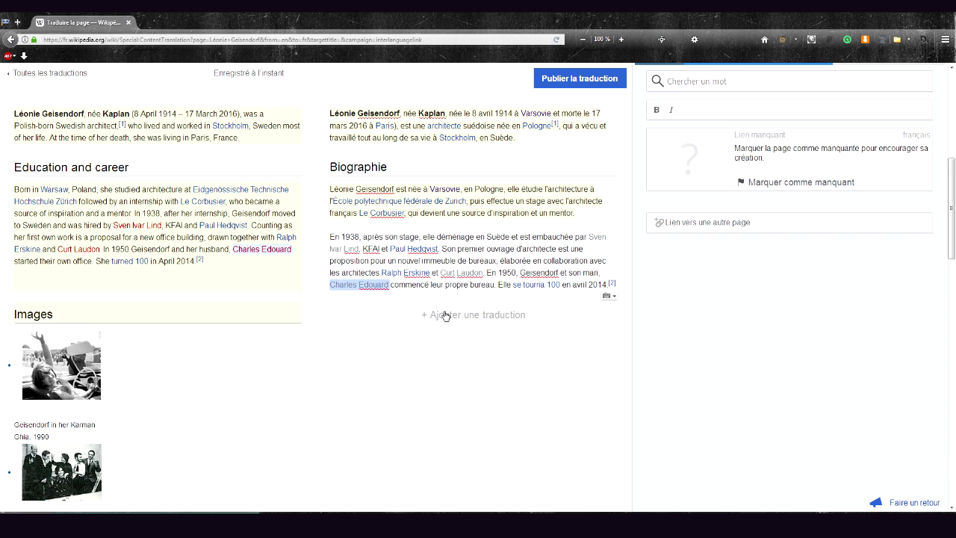
pyautogui.write('Geisendorf')
pyautogui.moveTo(518, 273); pyautogui.dragTo(560, 273)
pyautogui.write('elle')
pyautogui.click(576, 274)
pyautogui.press('BackSpace')
pyautogui.press('BackSpace')
pyautogui.press('BackSpace')
pyautogui.press('BackSpace')
pyautogui.press('BackSpace')
pyautogui.press('BackSpace')
pyautogui.press('BackSpace')
pyautogui.press('BackSpace')
pyautogui.press('BackSpace')
pyautogui.press('BackSpace')
pyautogui.click(371, 285)
pyautogui.write(', son mari,')
# Replace "commencé leur propre bureau" with "ouvre leur propre cabinet" in the 1950 sentence
pyautogui.moveTo(404, 284); pyautogui.dragTo(511, 284)
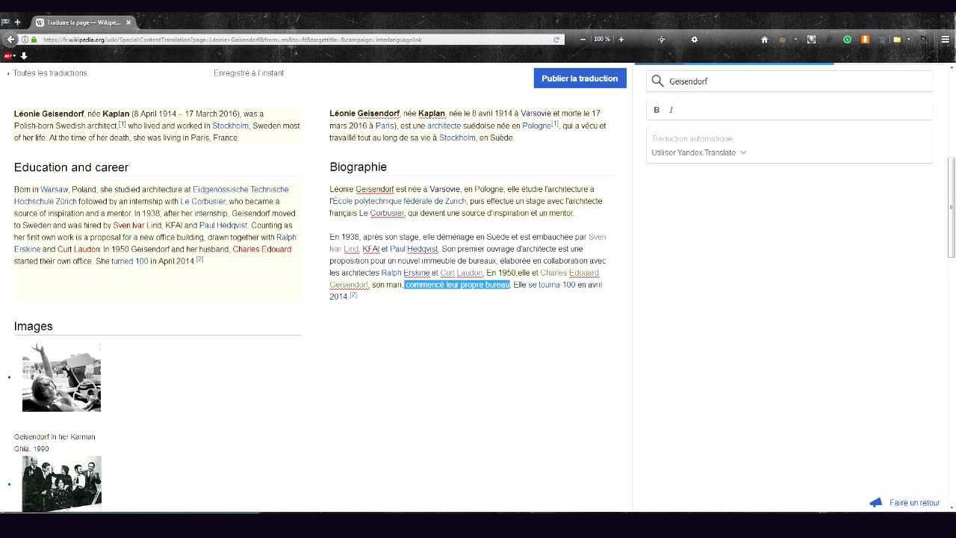
pyautogui.write('ouvre leur propre bureau')
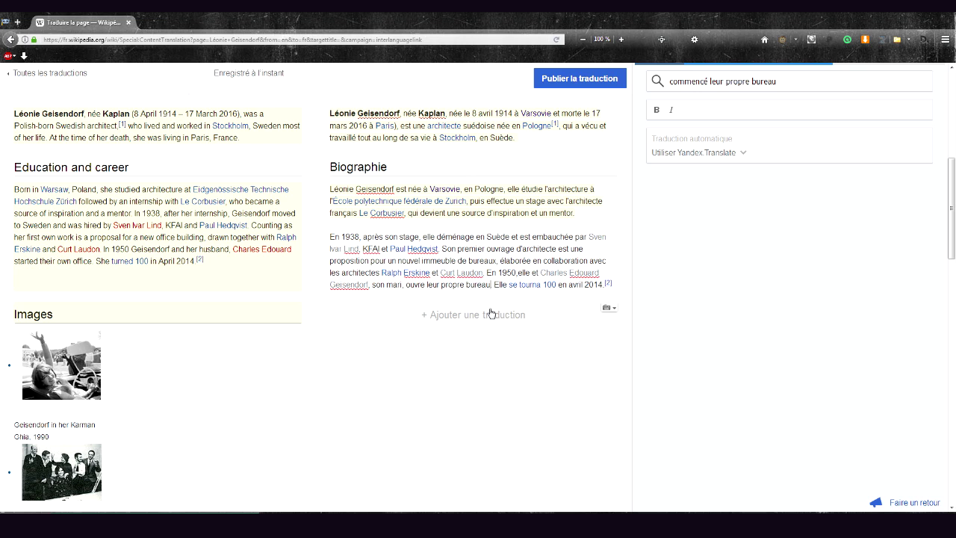
pyautogui.press('BackSpace')
pyautogui.press('BackSpace')
pyautogui.press('BackSpace')
pyautogui.press('BackSpace')
pyautogui.press('BackSpace')
pyautogui.press('BackSpace')
pyautogui.write('cabinet')
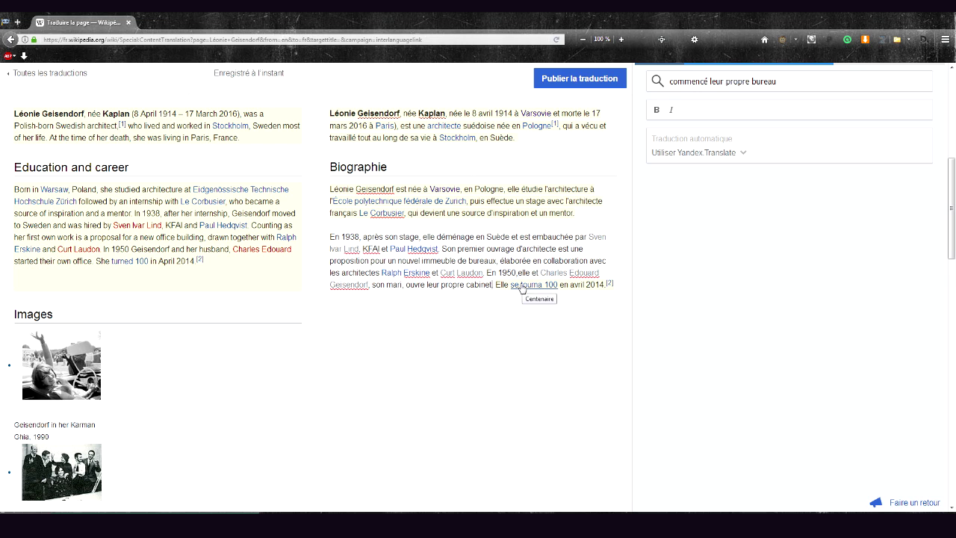
# Delete the closing French sentence about turning 100 in April 2014, keeping its reference
pyautogui.press('Right')
pyautogui.hotkey('shift', 'End')
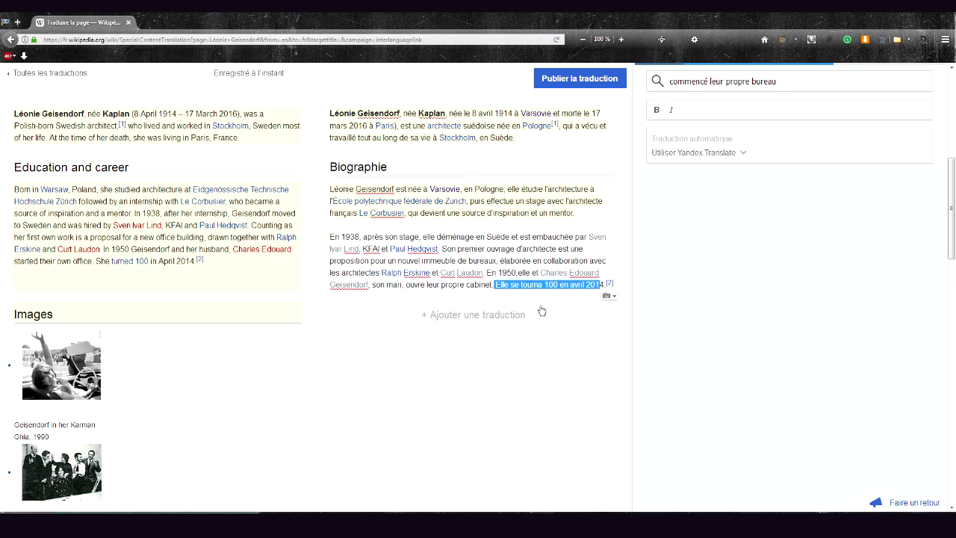
pyautogui.press('BackSpace')
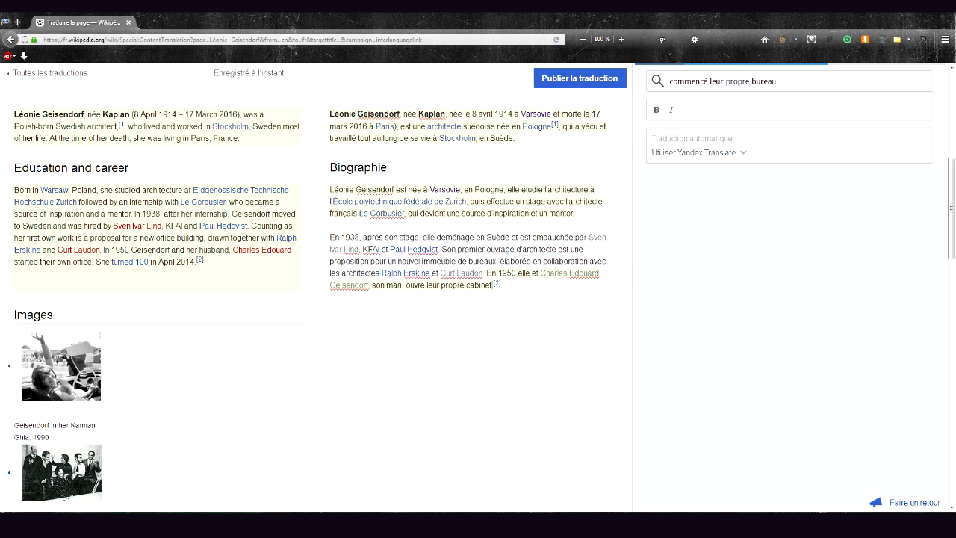
# Add a period after reference [2] at the end of the Biographie section and a space after "En 1950,"
pyautogui.click(496, 284)
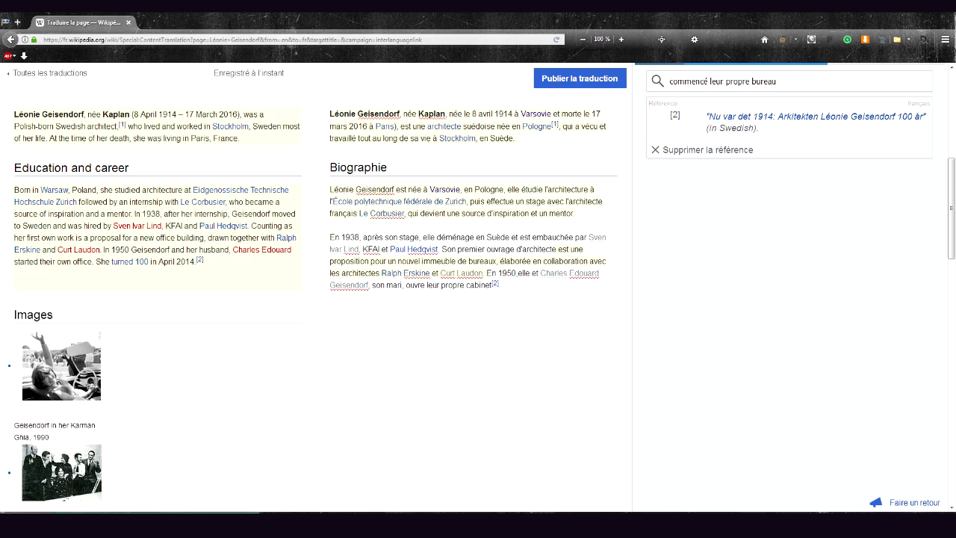
pyautogui.scroll(2, 317, 298)
pyautogui.scroll(-2, 316, 299)
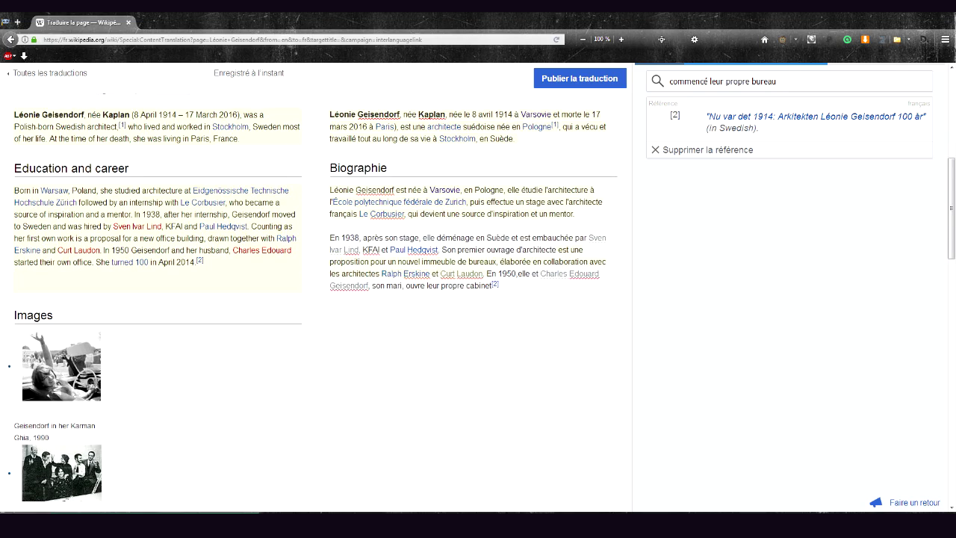
pyautogui.scroll(-2, 508, 246)
pyautogui.click(514, 211)
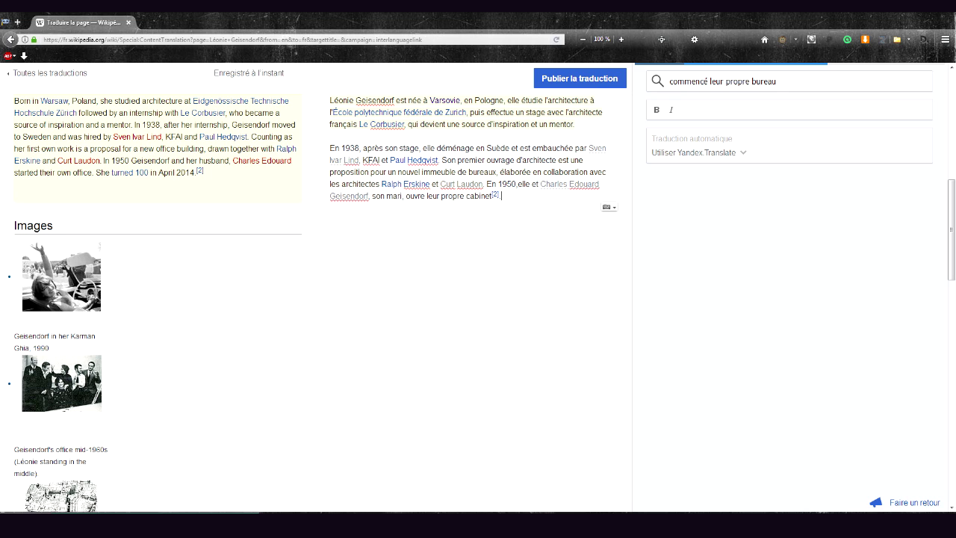
pyautogui.scroll(4, 528, 224)
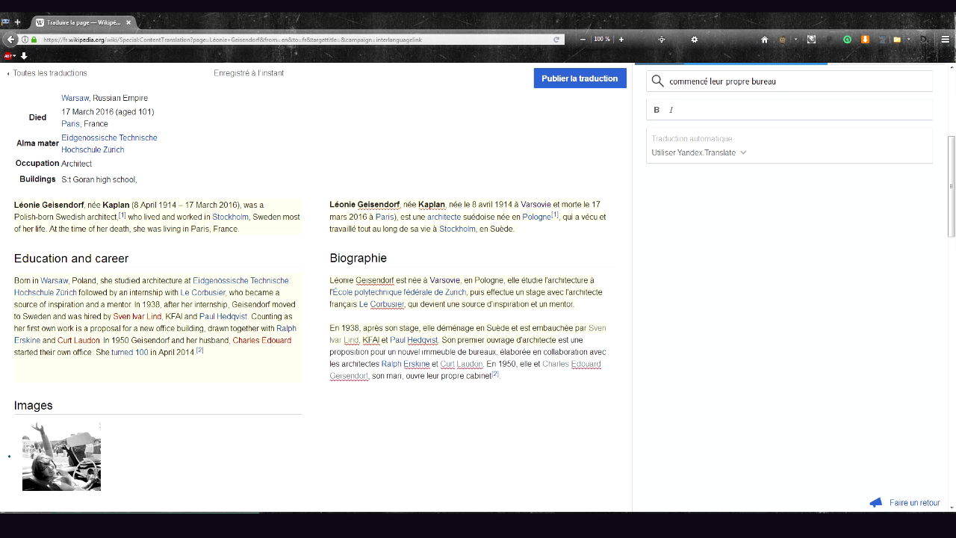
pyautogui.scroll(-2, 324, 163)
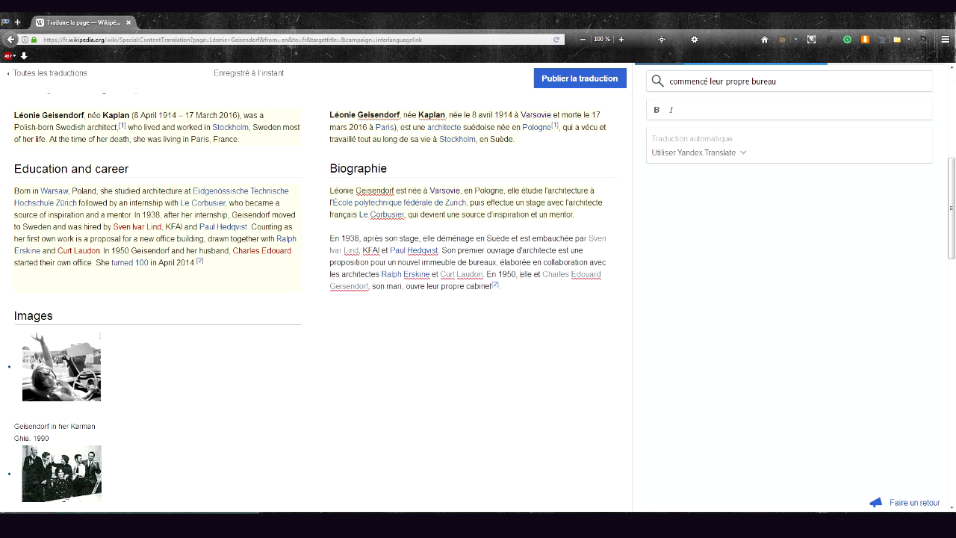
pyautogui.scroll(-2, 466, 284)
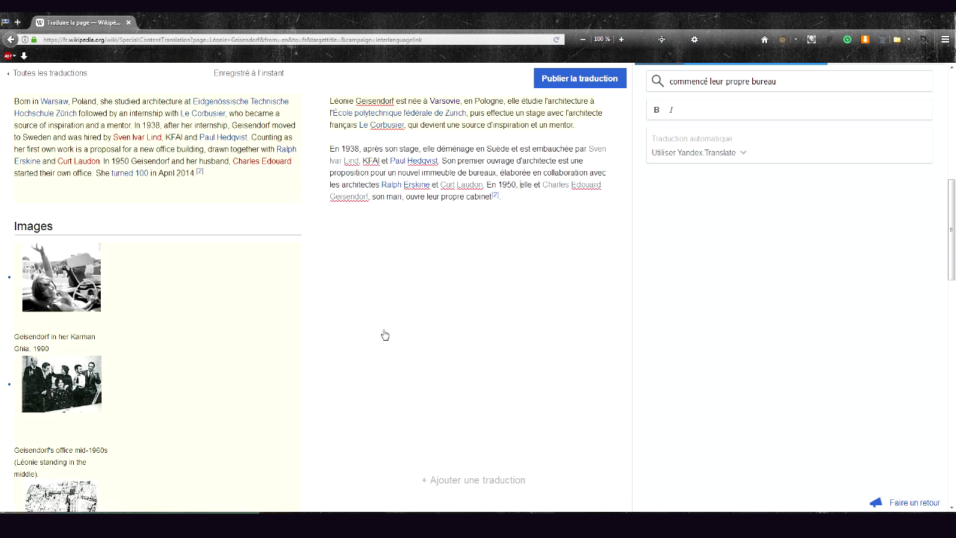
pyautogui.scroll(2, 373, 306)
pyautogui.scroll(2, 363, 324)
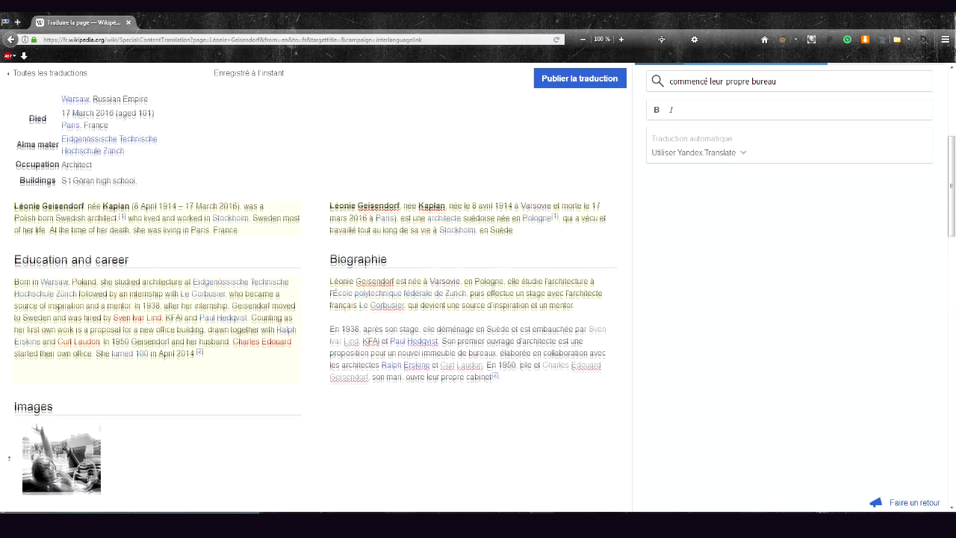
pyautogui.scroll(2, 416, 354)
pyautogui.scroll(-2, 410, 352)
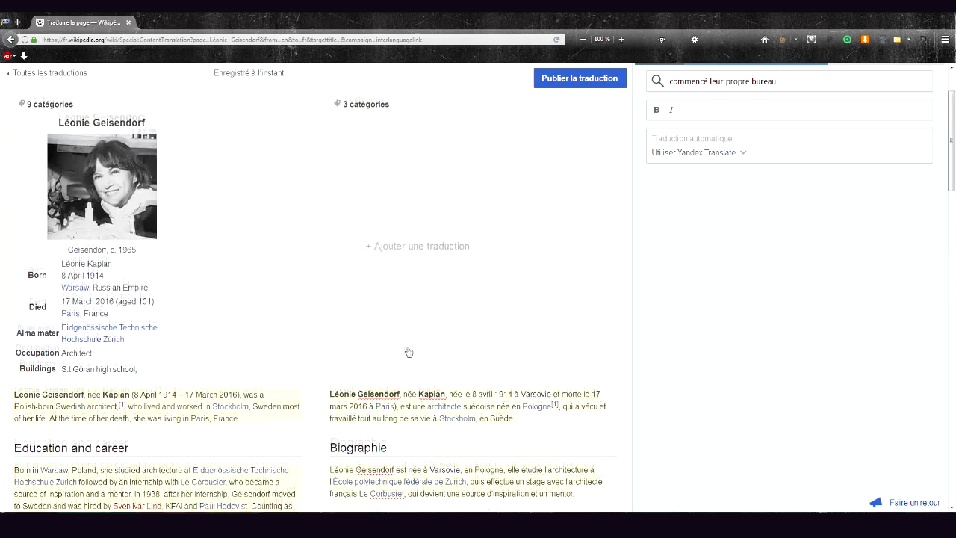
pyautogui.scroll(-2, 395, 352)
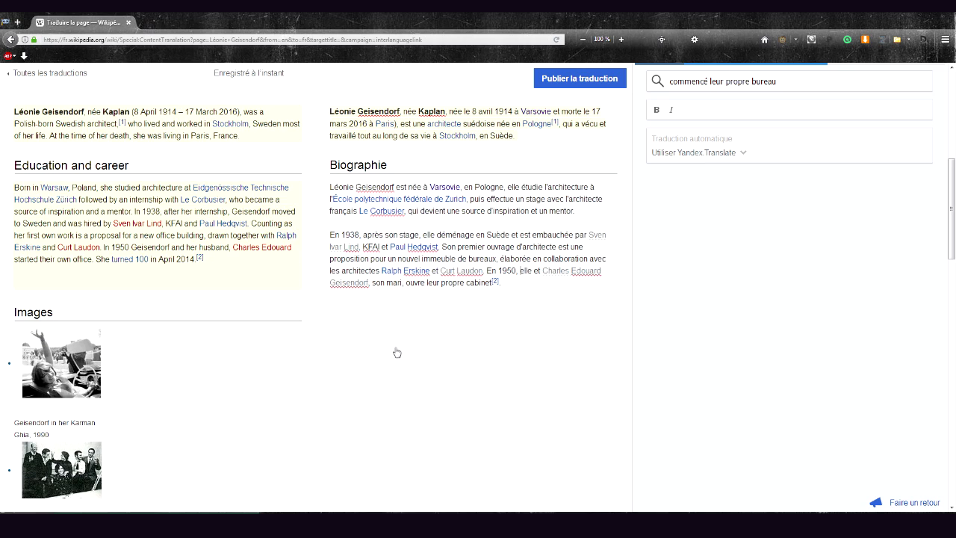
# Add the Images heading and its photo gallery from the source article to the French translation
pyautogui.scroll(-2, 380, 335)
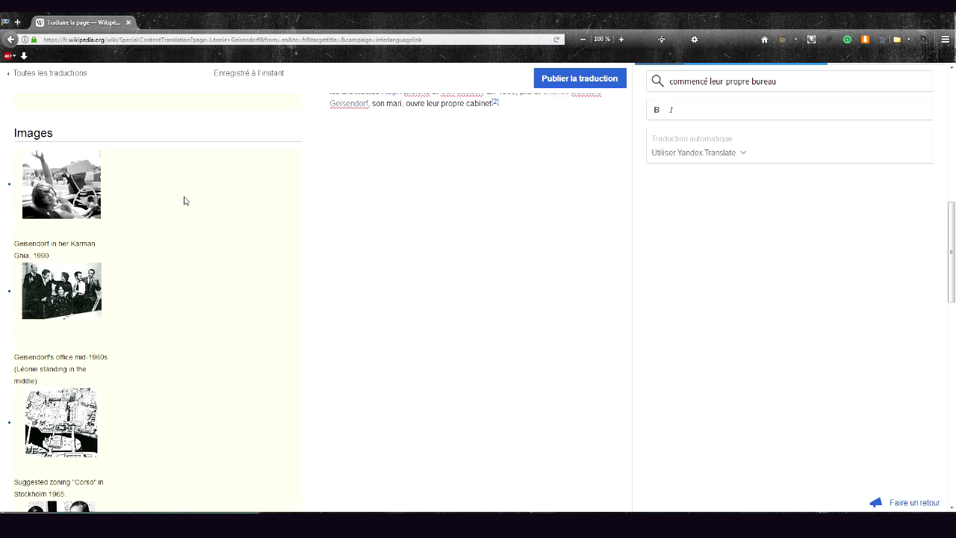
pyautogui.scroll(-2, 258, 352)
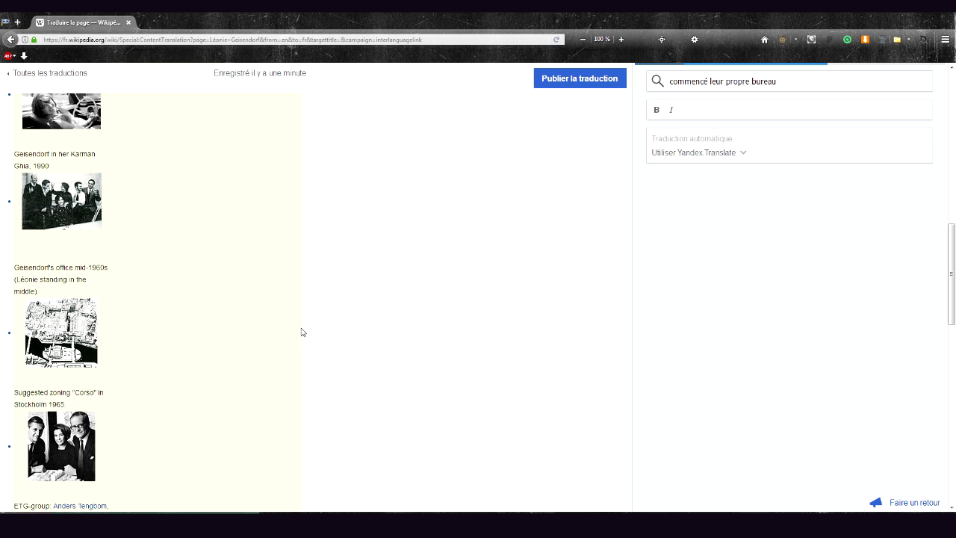
pyautogui.scroll(-3, 436, 336)
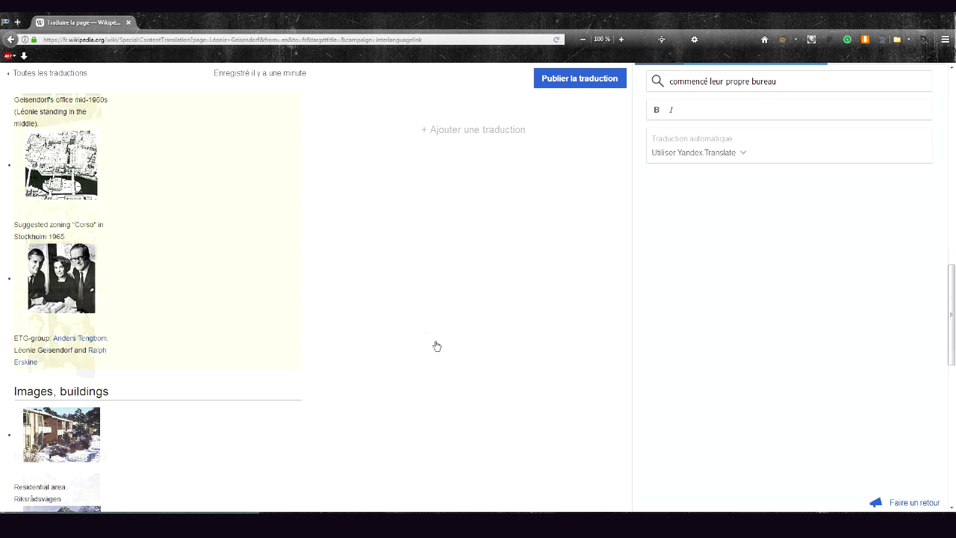
pyautogui.scroll(3, 418, 339)
pyautogui.scroll(2, 207, 343)
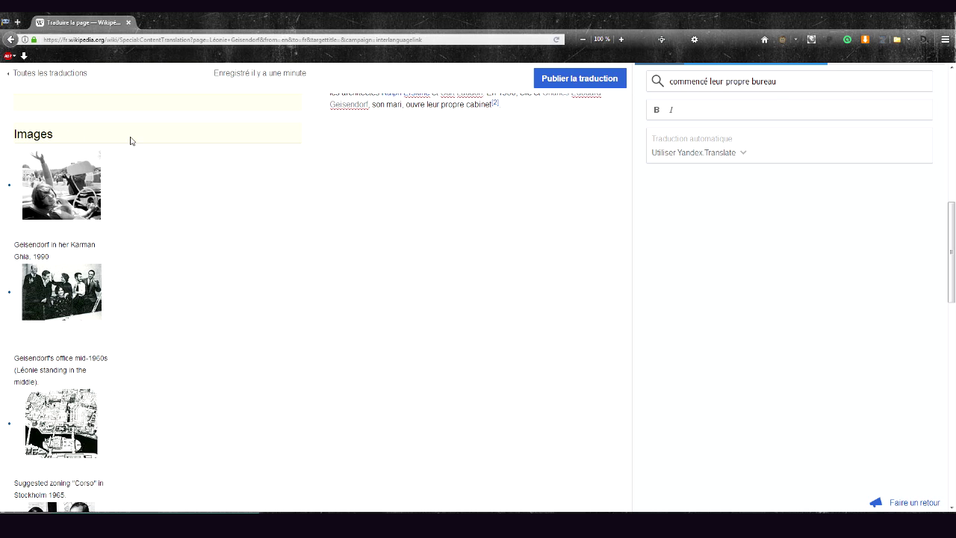
pyautogui.click(165, 293)
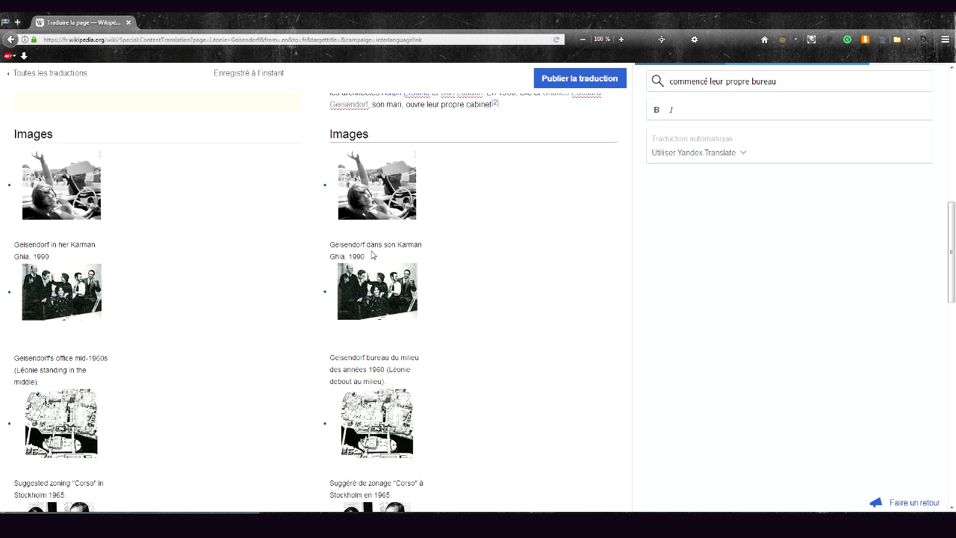
# Check the description and usage conditions of the 1960s office photo on its Wikimedia Commons file page
pyautogui.scroll(-2, 402, 296)
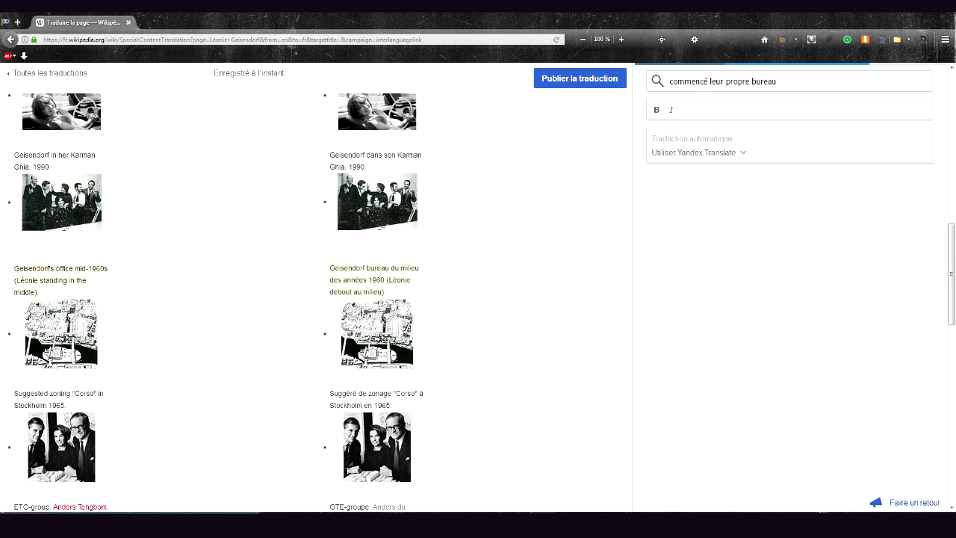
pyautogui.click(377, 205)
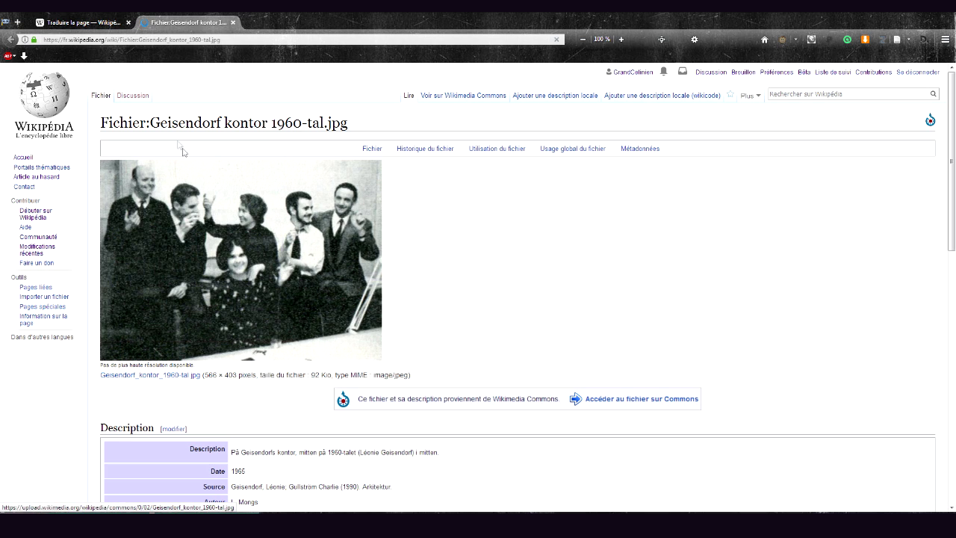
pyautogui.click(624, 426)
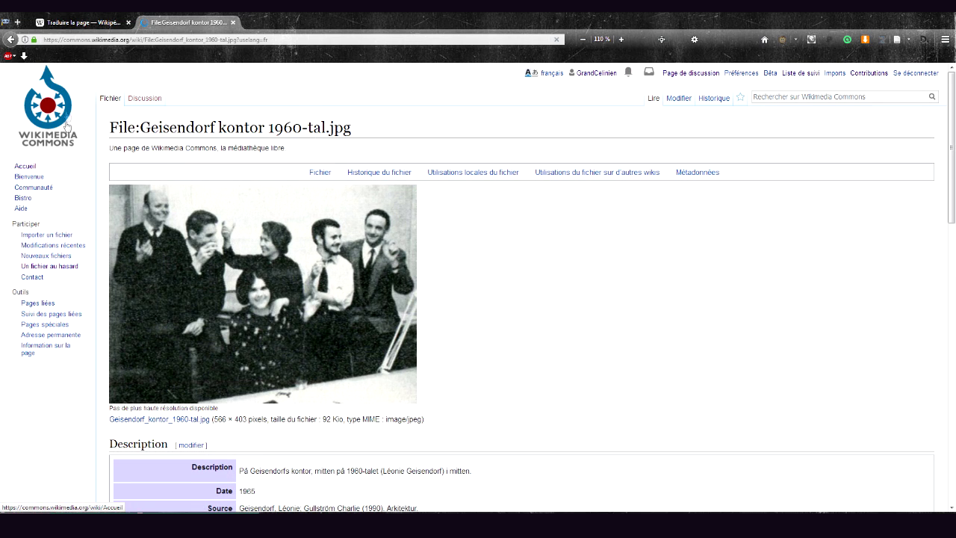
pyautogui.scroll(-5, 420, 245)
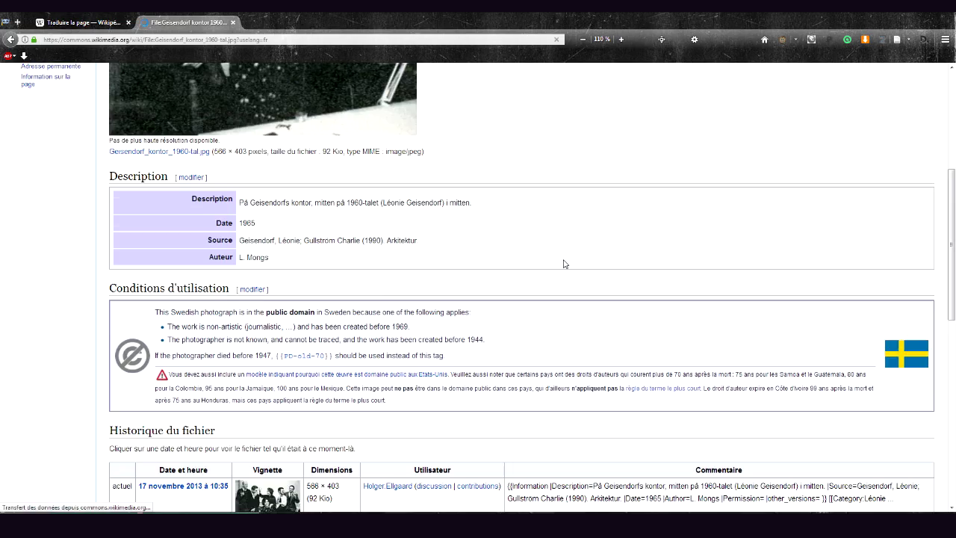
pyautogui.scroll(6, 287, 230)
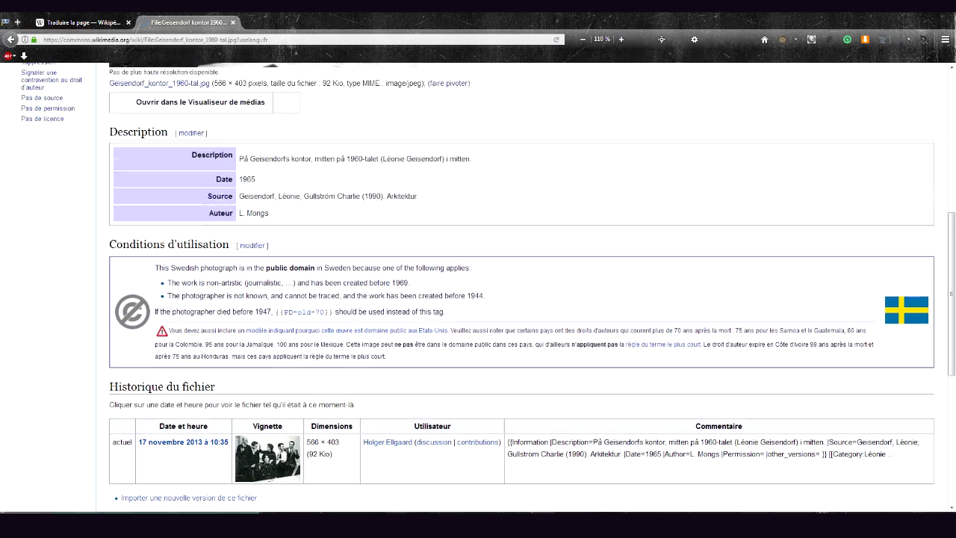
pyautogui.click(233, 22)
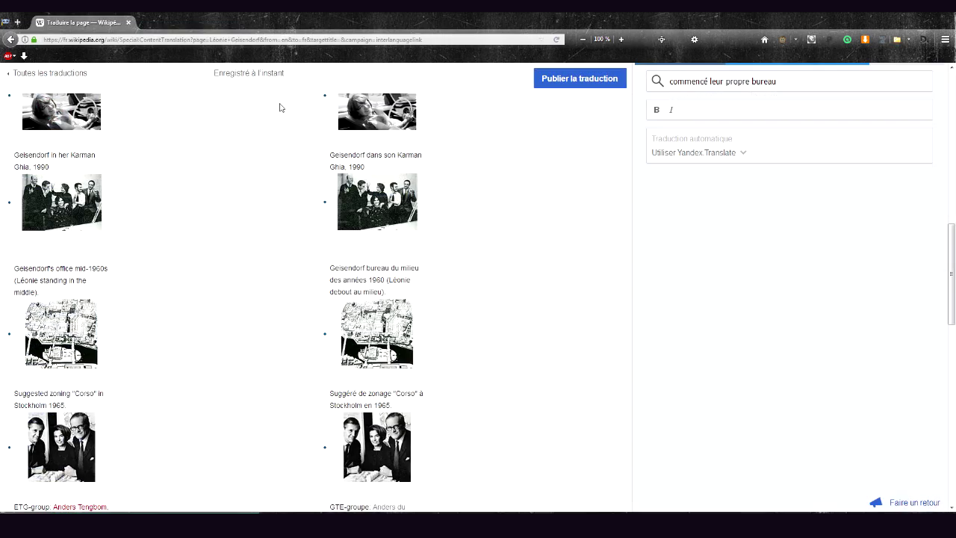
pyautogui.scroll(3, 314, 299)
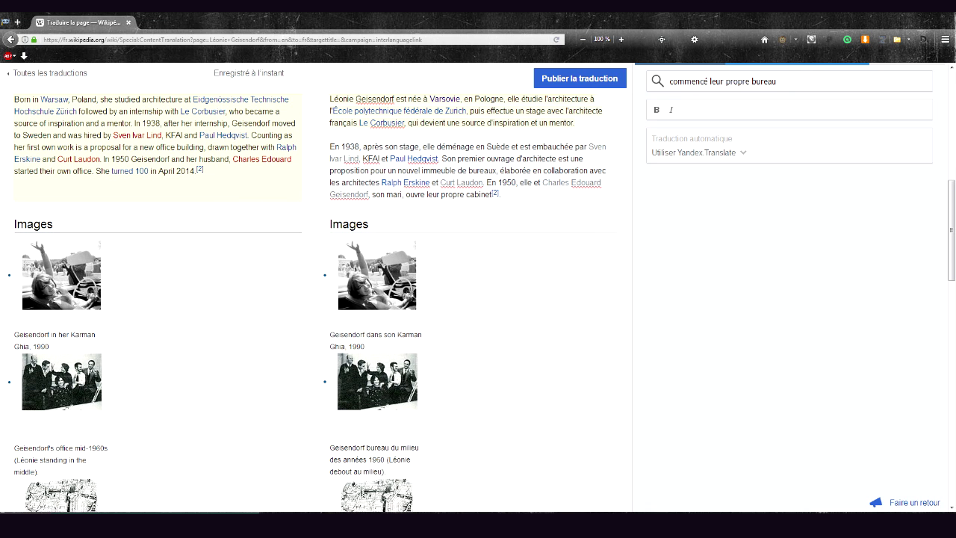
pyautogui.scroll(-3, 314, 299)
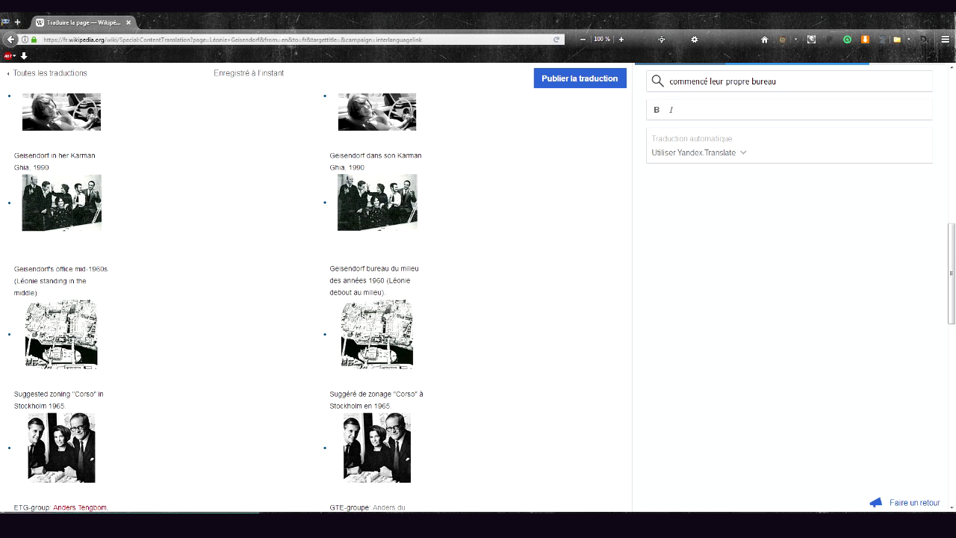
pyautogui.scroll(2, 425, 248)
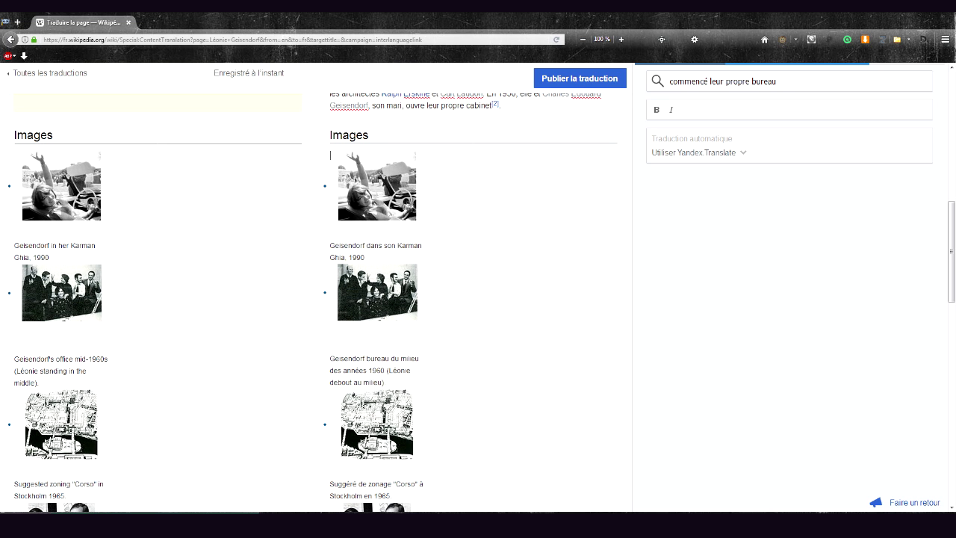
pyautogui.scroll(-2, 478, 299)
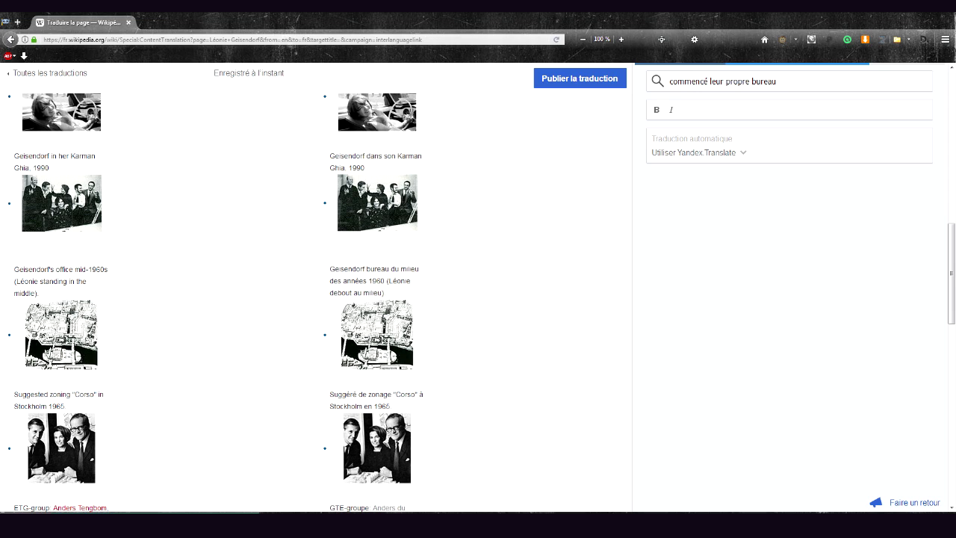
pyautogui.scroll(-2, 478, 299)
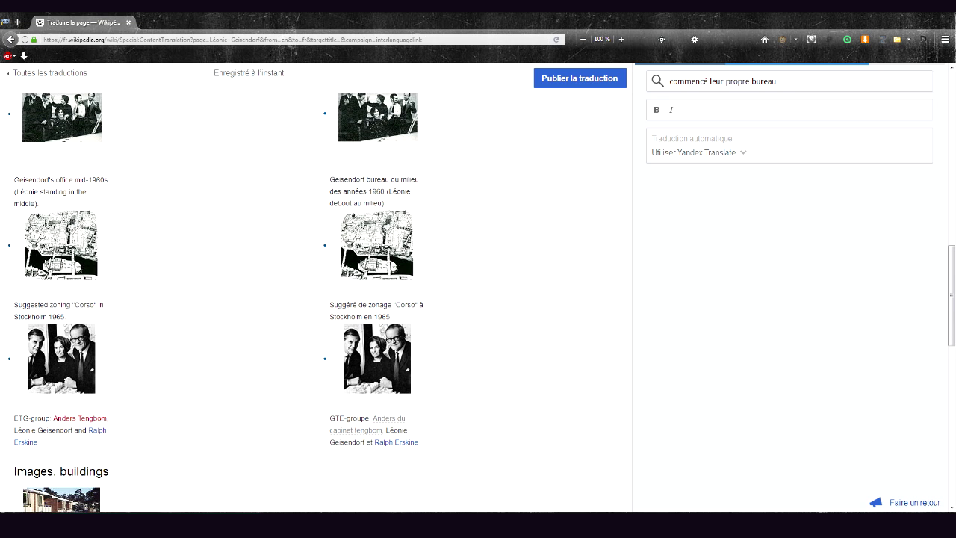
pyautogui.scroll(2, 364, 267)
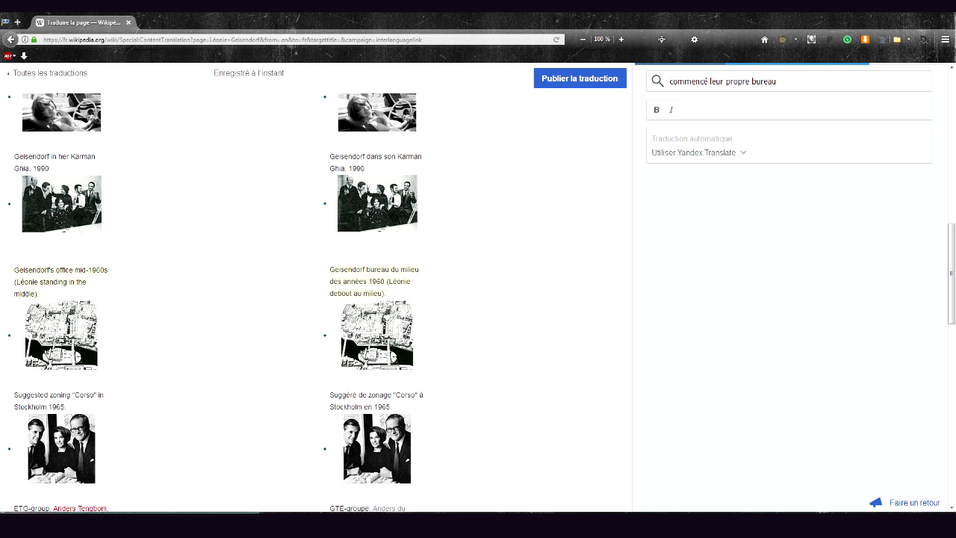
# Try deleting the office photo and its caption from the translated gallery, and undo the deletion
pyautogui.tripleClick(375, 271)
pyautogui.click(747, 81)
pyautogui.click(386, 206)
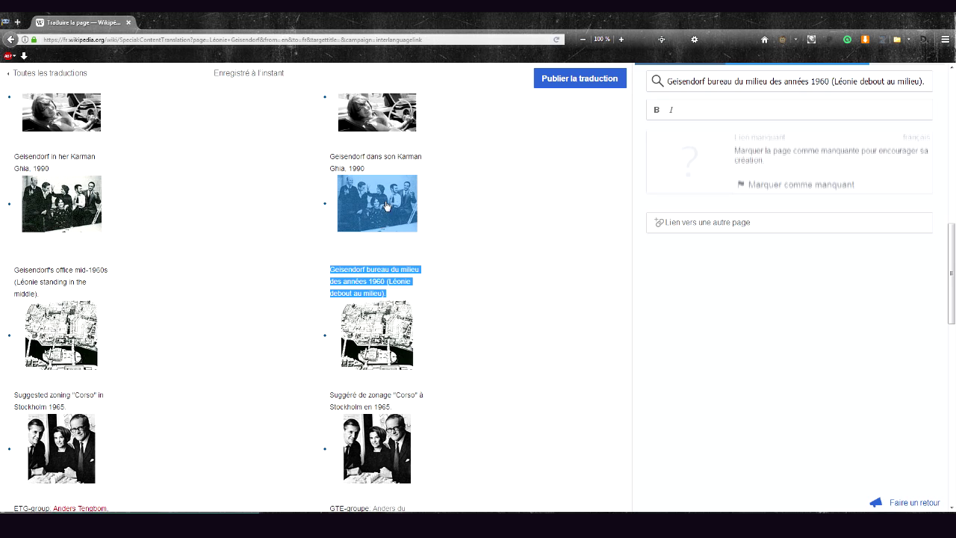
pyautogui.click(369, 215)
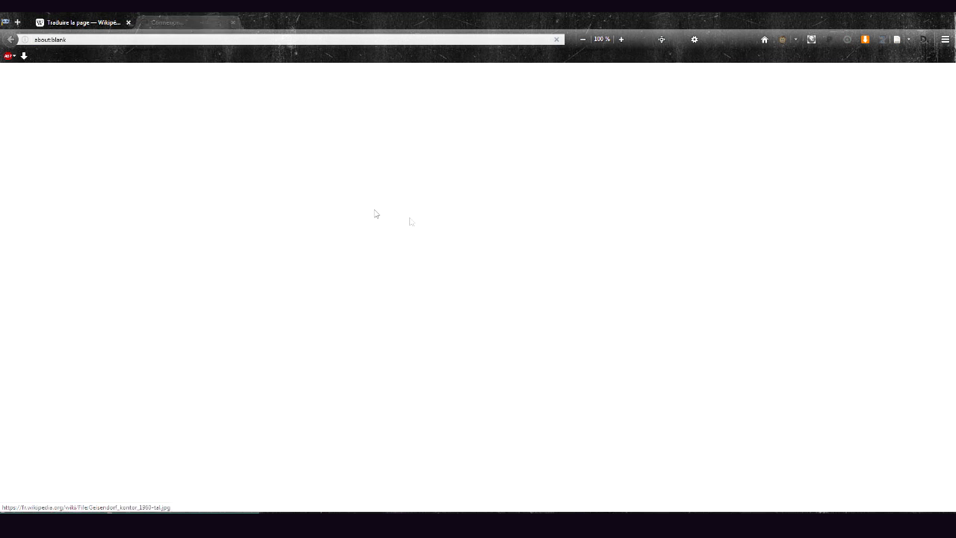
pyautogui.click(234, 22)
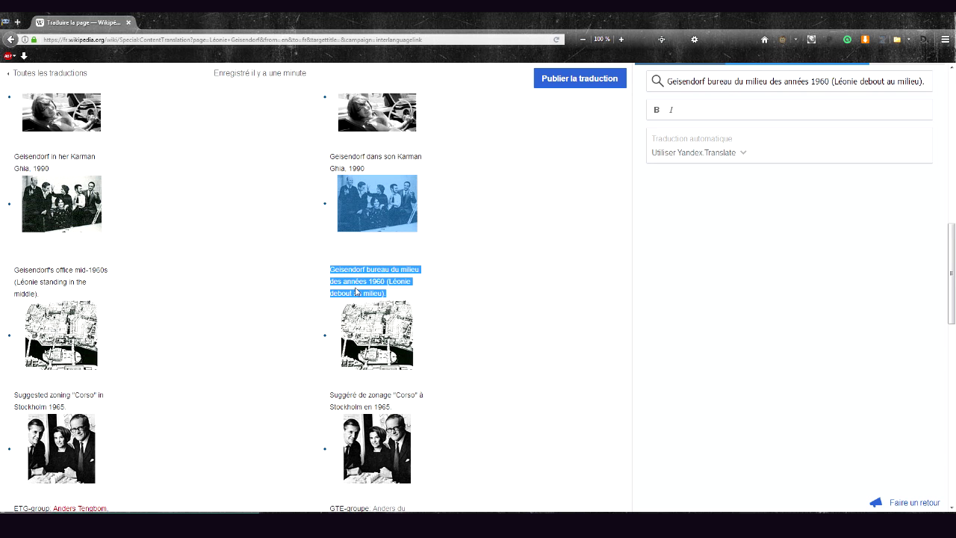
pyautogui.press('Delete')
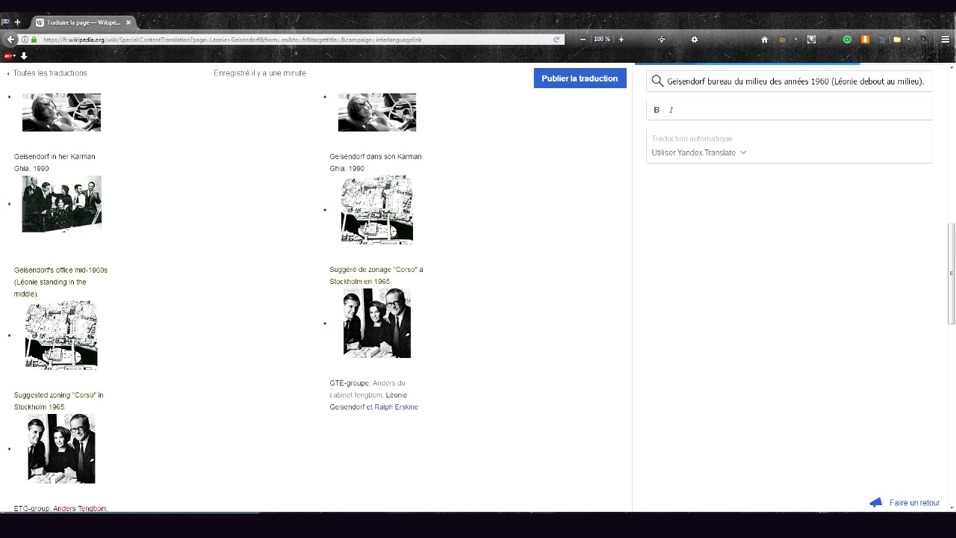
pyautogui.hotkey('ctrl', 'z')
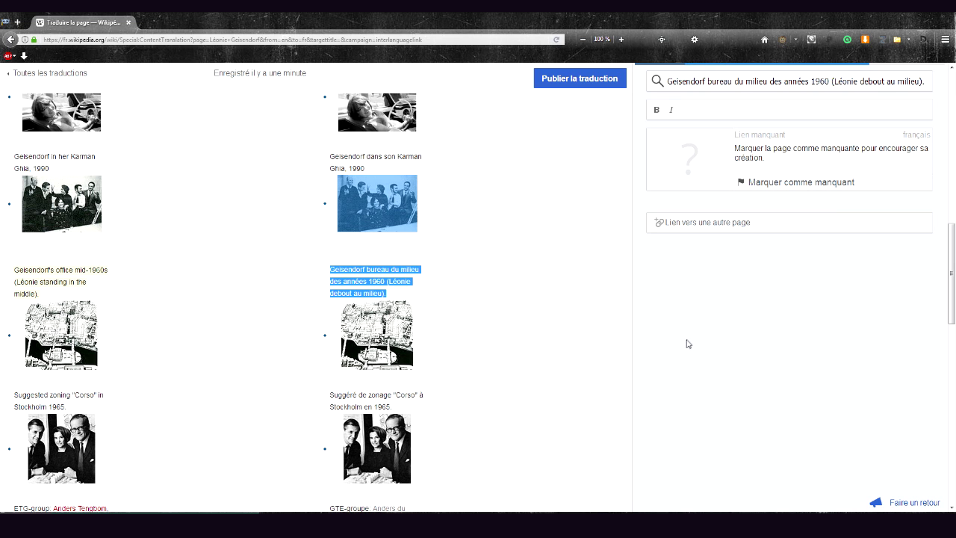
# Add the "Images, buildings" heading to the translation and reword it as "Réalisations architecturales"
pyautogui.scroll(-3, 351, 242)
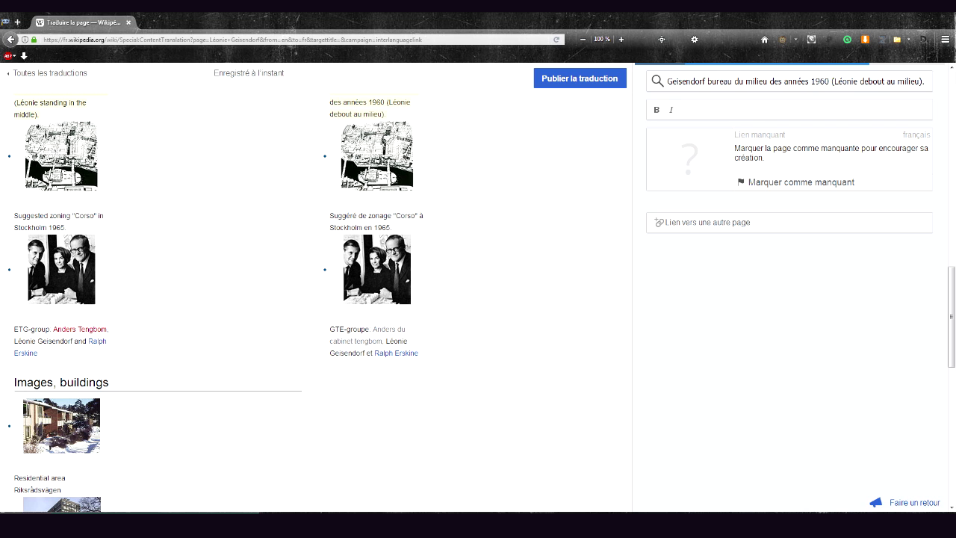
pyautogui.scroll(-3, 521, 333)
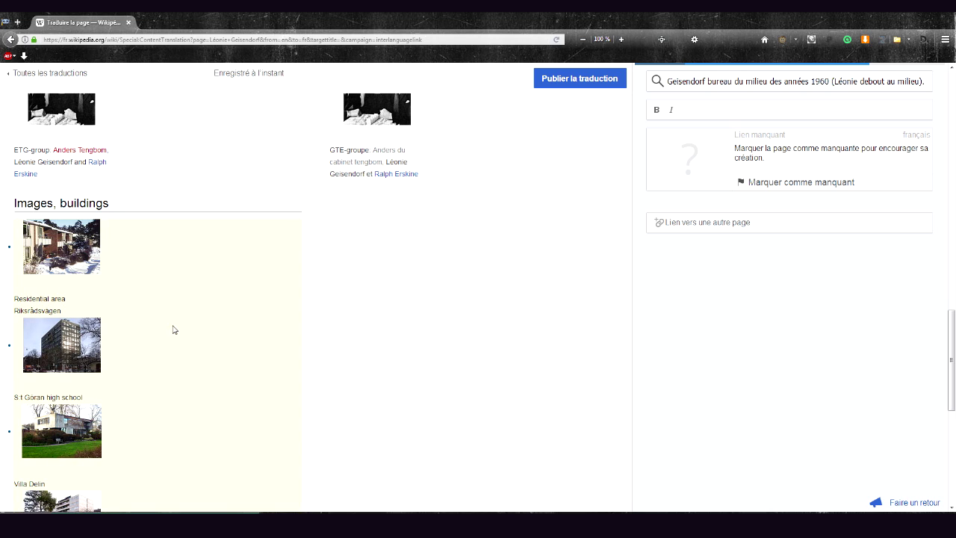
pyautogui.click(89, 204)
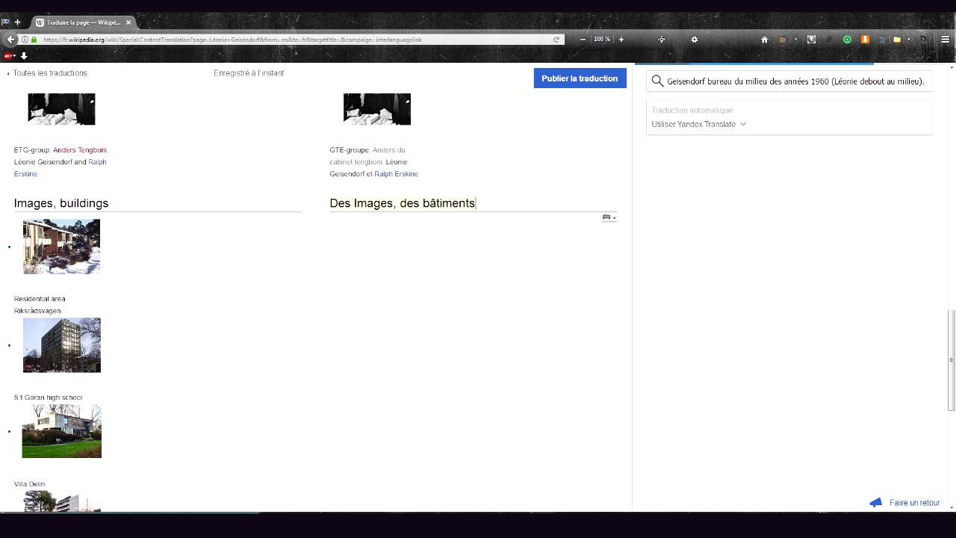
pyautogui.hotkey('ctrl', 'shift', 'Left')
pyautogui.hotkey('ctrl', 'shift', 'Left')
pyautogui.hotkey('ctrl', 'shift', 'Left')
pyautogui.hotkey('ctrl', 'shift', 'Left')
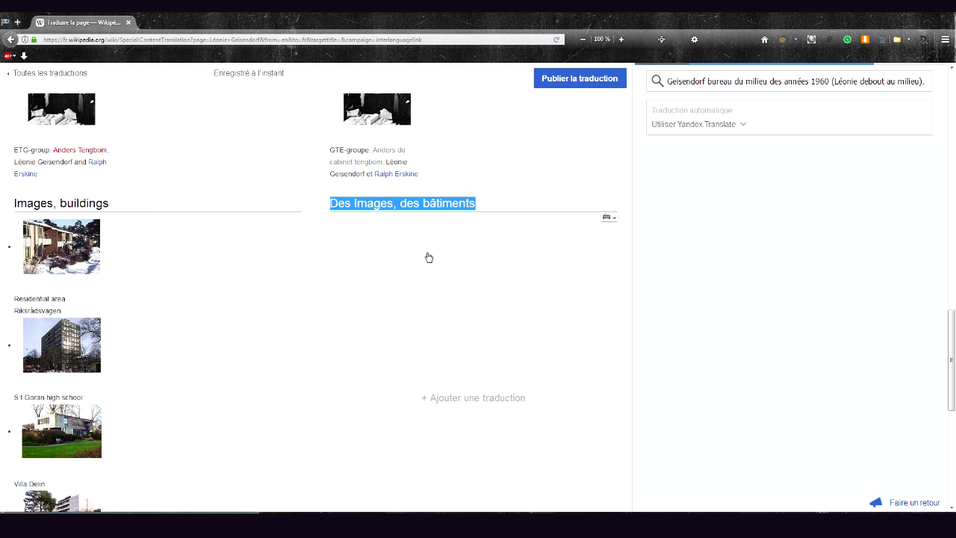
pyautogui.scroll(-2, 505, 258)
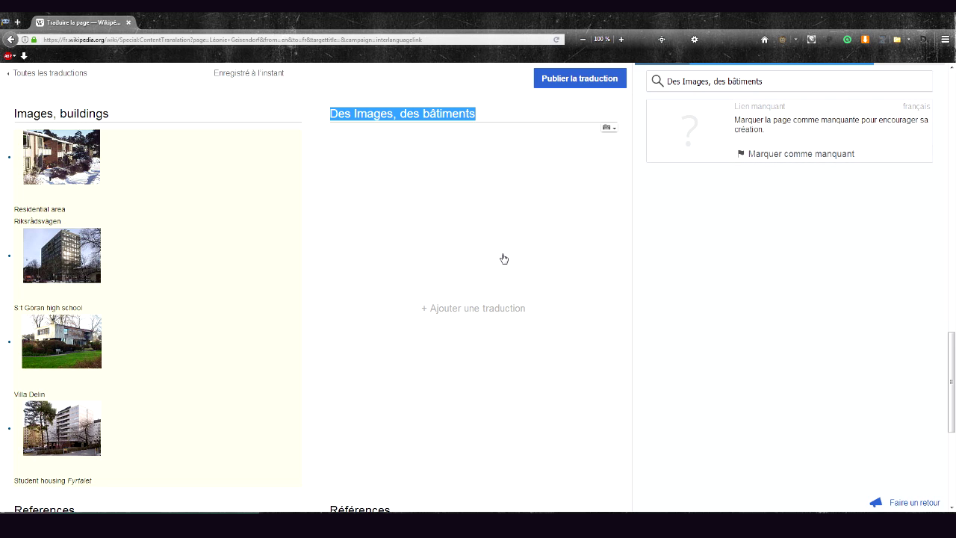
pyautogui.write('Réali')
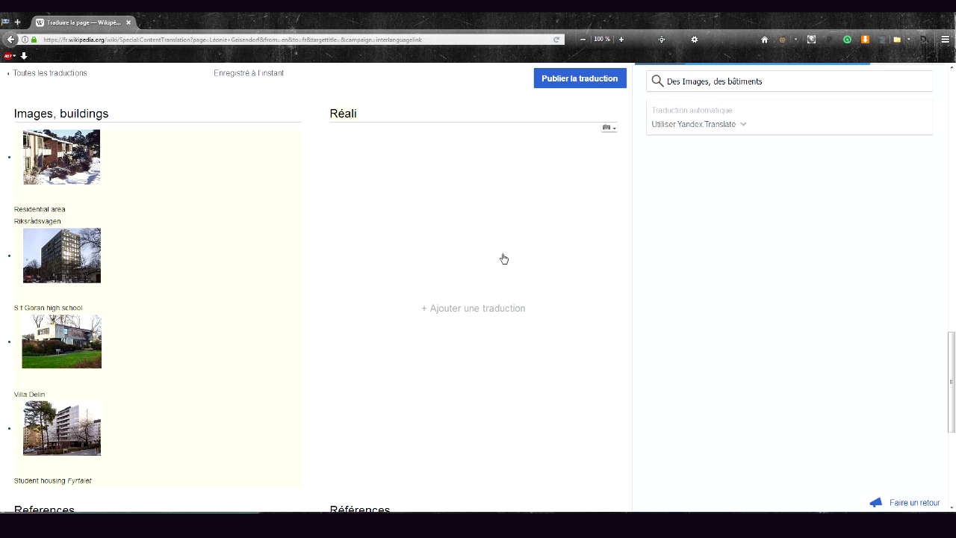
pyautogui.write('sations architecturales')
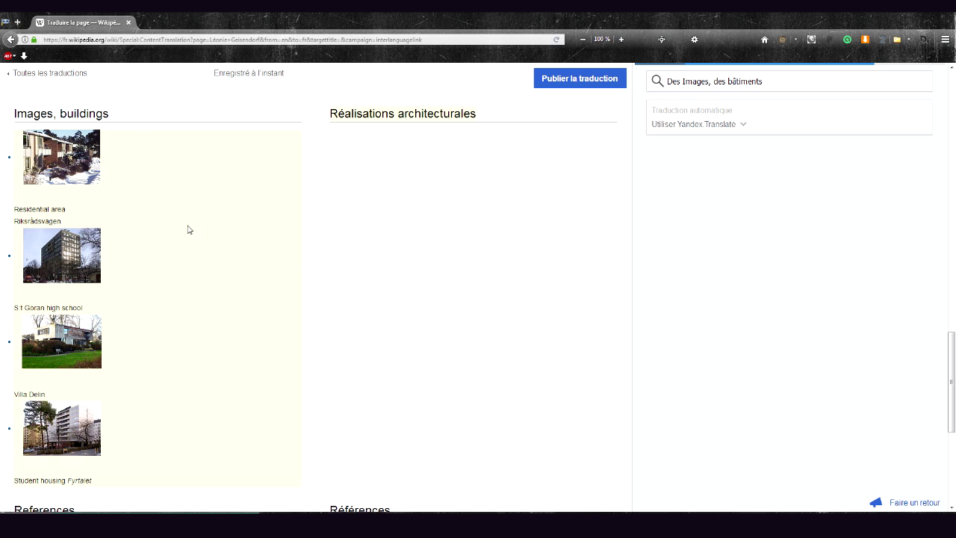
# Add the buildings gallery and the External links section with its heading and list to the French translation
pyautogui.scroll(-5, 427, 260)
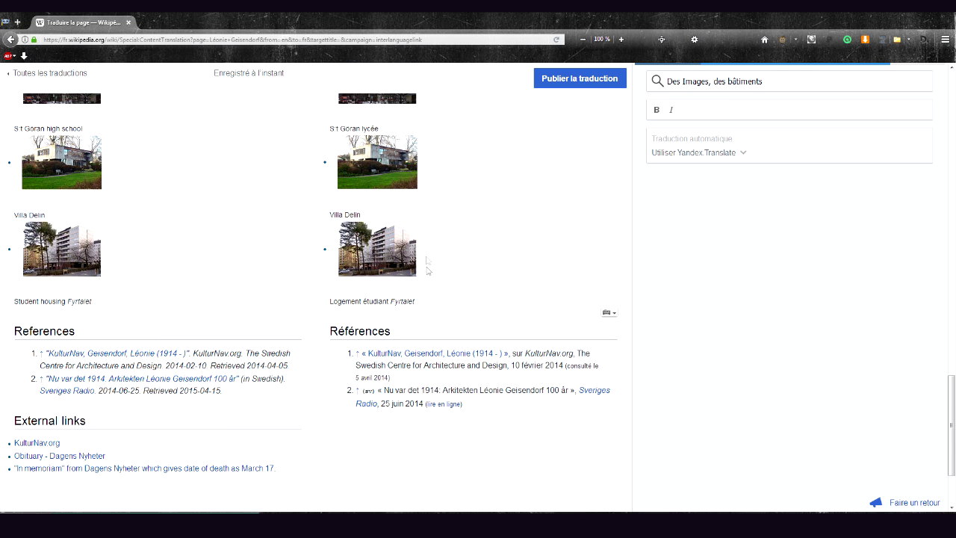
pyautogui.scroll(-3, 380, 316)
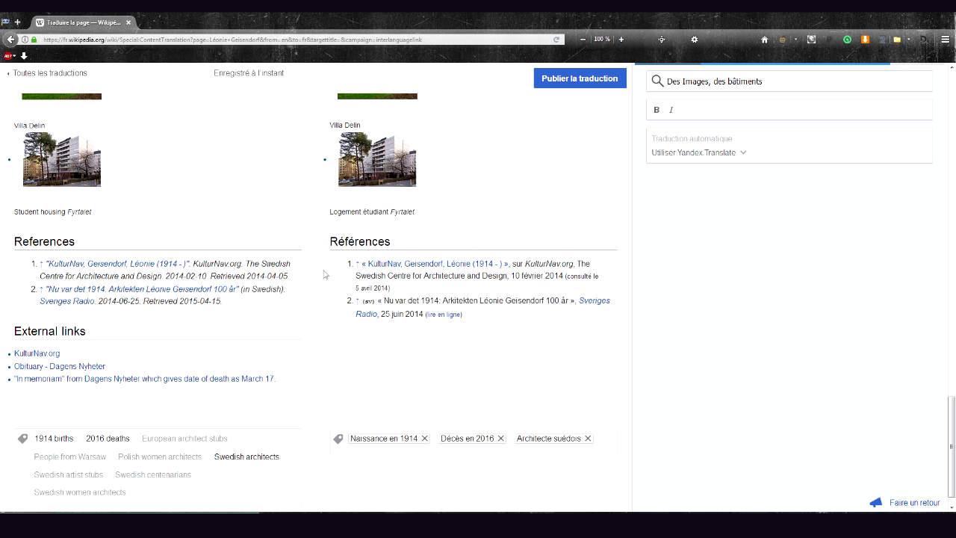
pyautogui.scroll(-1, 63, 330)
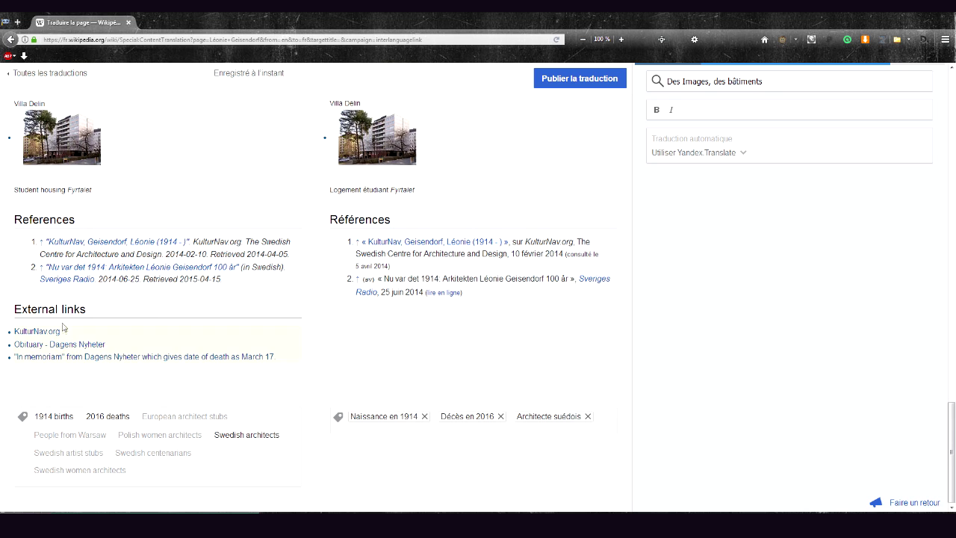
pyautogui.click(64, 309)
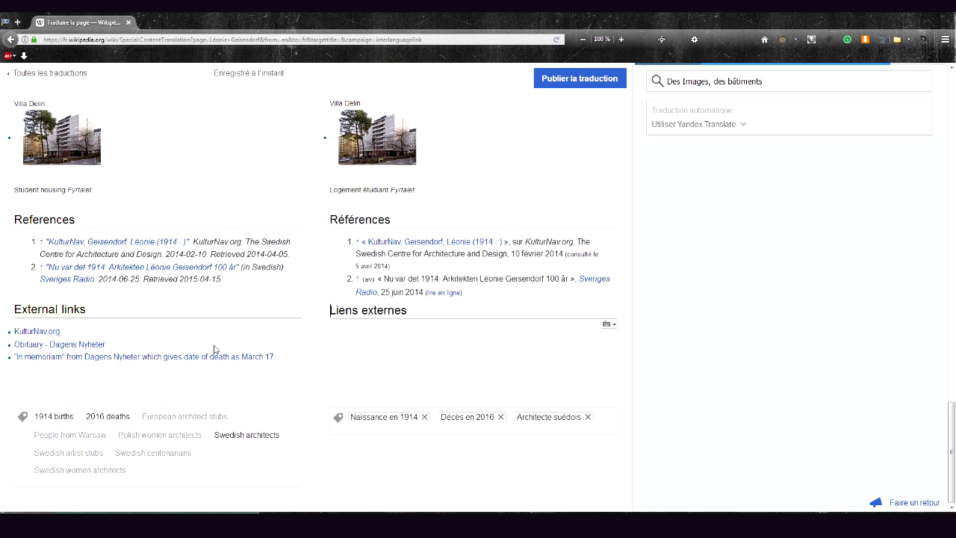
pyautogui.click(116, 334)
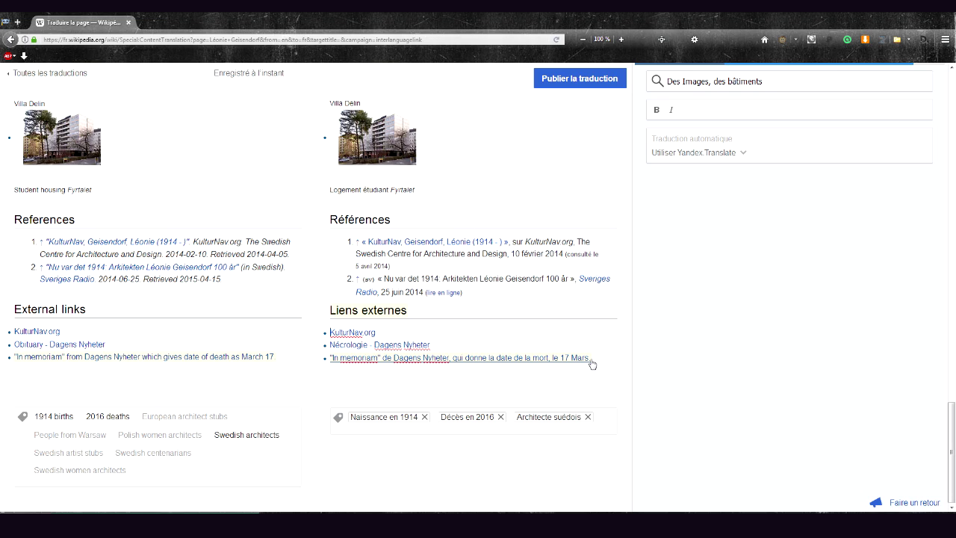
# Shorten the third external link to "In memoriam" de Dagens Nyheter by deleting the clause about the date of death
pyautogui.press('End')
pyautogui.press('BackSpace')
pyautogui.press('BackSpace')
pyautogui.press('BackSpace')
pyautogui.press('BackSpace')
pyautogui.press('BackSpace')
pyautogui.press('BackSpace')
pyautogui.press('BackSpace')
pyautogui.press('BackSpace')
pyautogui.press('BackSpace')
pyautogui.press('BackSpace')
pyautogui.press('BackSpace')
pyautogui.press('BackSpace')
pyautogui.press('BackSpace')
pyautogui.press('BackSpace')
pyautogui.press('BackSpace')
pyautogui.press('BackSpace')
pyautogui.press('BackSpace')
pyautogui.press('BackSpace')
pyautogui.press('BackSpace')
pyautogui.press('BackSpace')
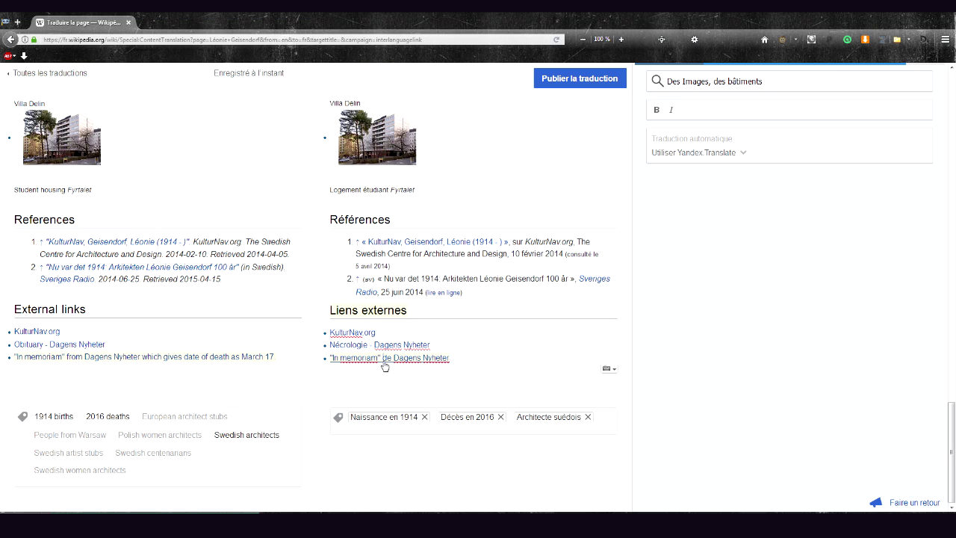
# Open the Dagens Nyheter article behind the source's "In memoriam" link, look through it and close it
pyautogui.middleClick(155, 361)
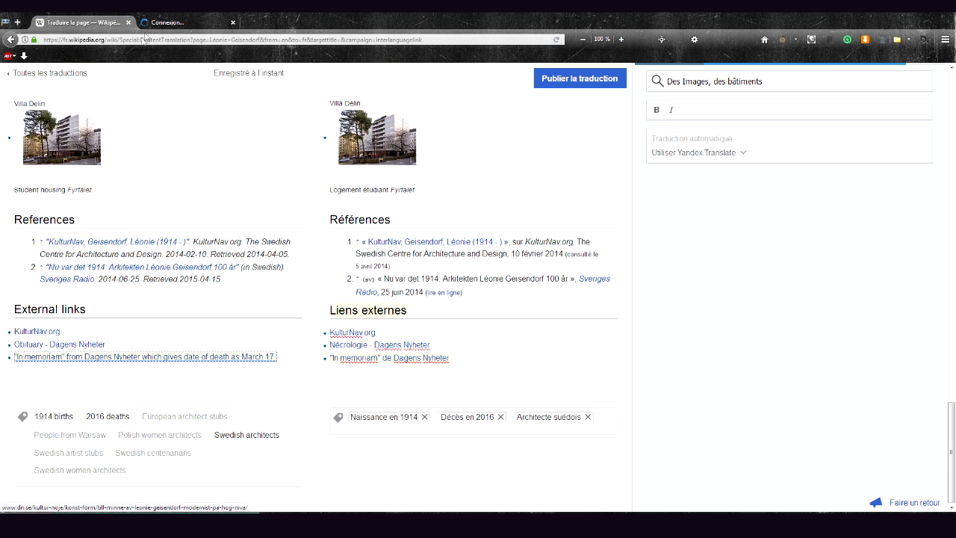
pyautogui.click(176, 23)
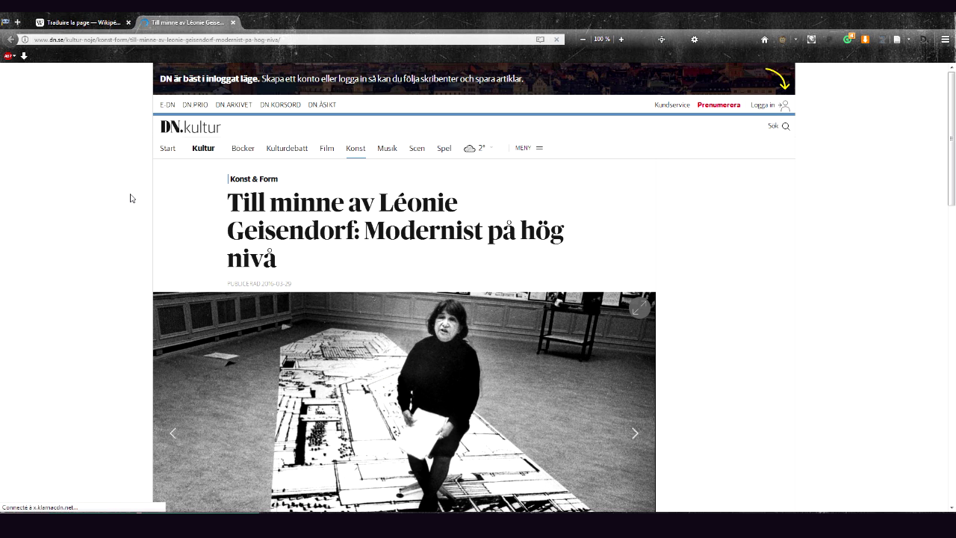
pyautogui.scroll(-3, 130, 198)
pyautogui.scroll(1, 123, 211)
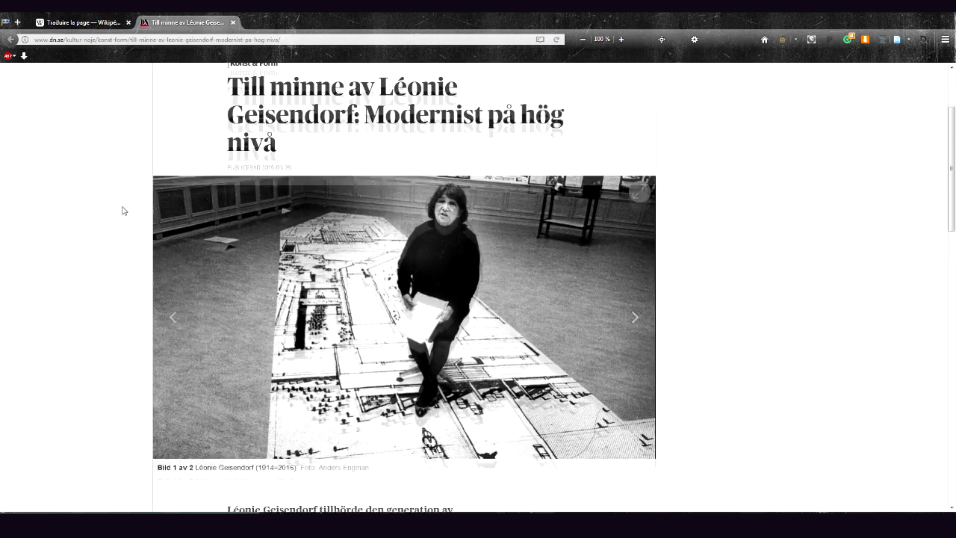
pyautogui.scroll(-5, 133, 217)
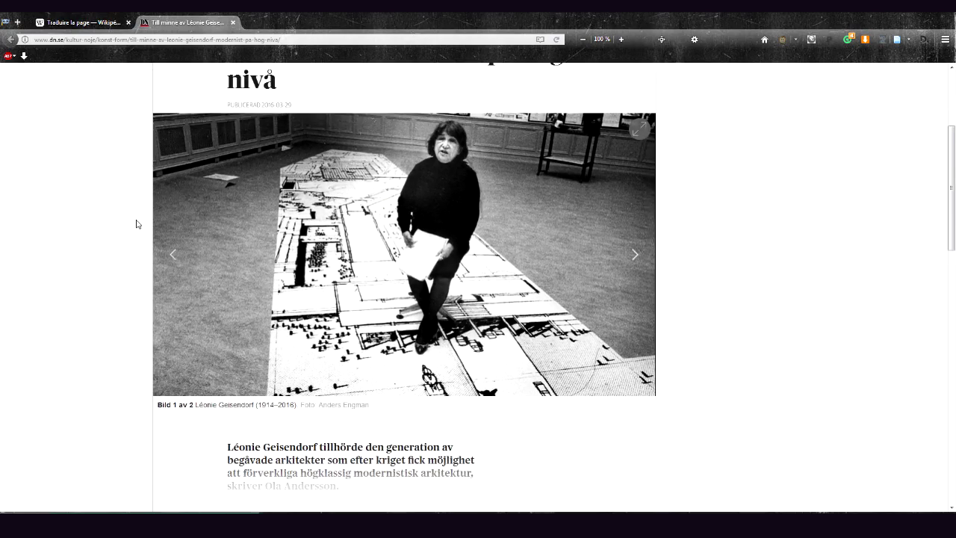
pyautogui.scroll(-5, 136, 224)
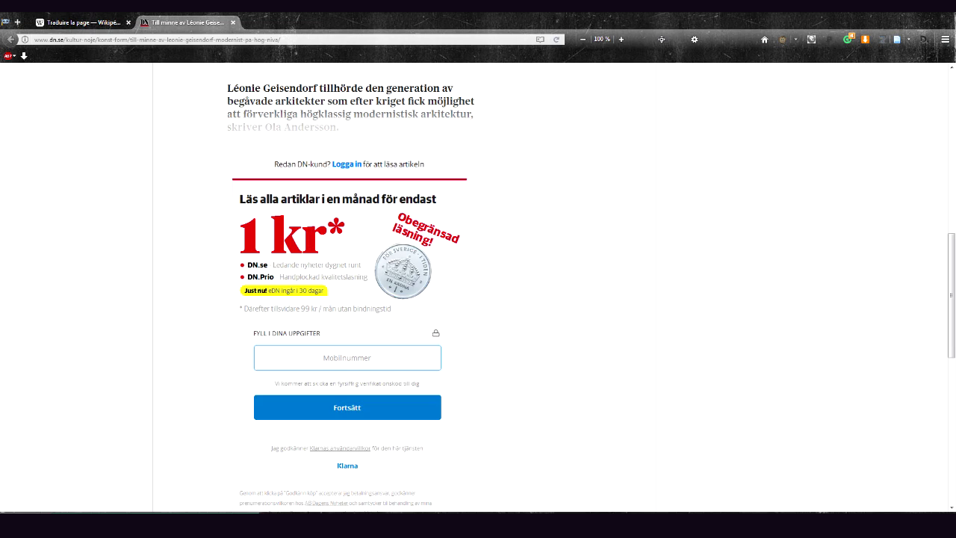
pyautogui.press('Home')
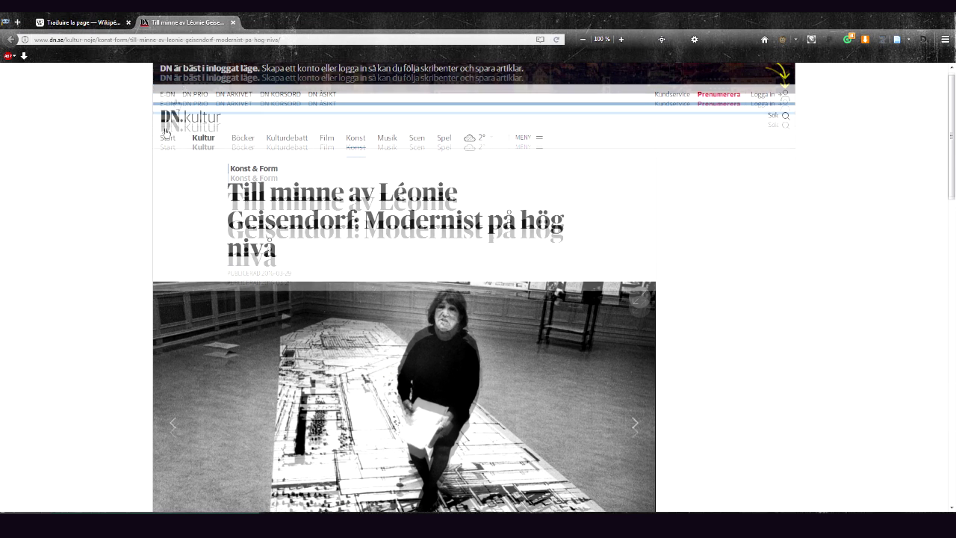
pyautogui.click(233, 22)
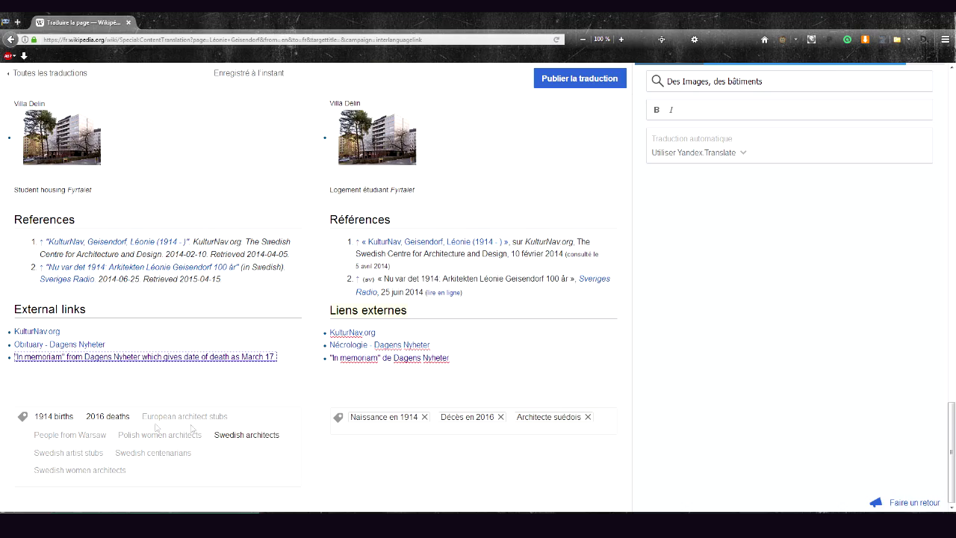
# Look back over the whole French translation and publish it
pyautogui.scroll(15, 192, 428)
pyautogui.scroll(-3, 440, 389)
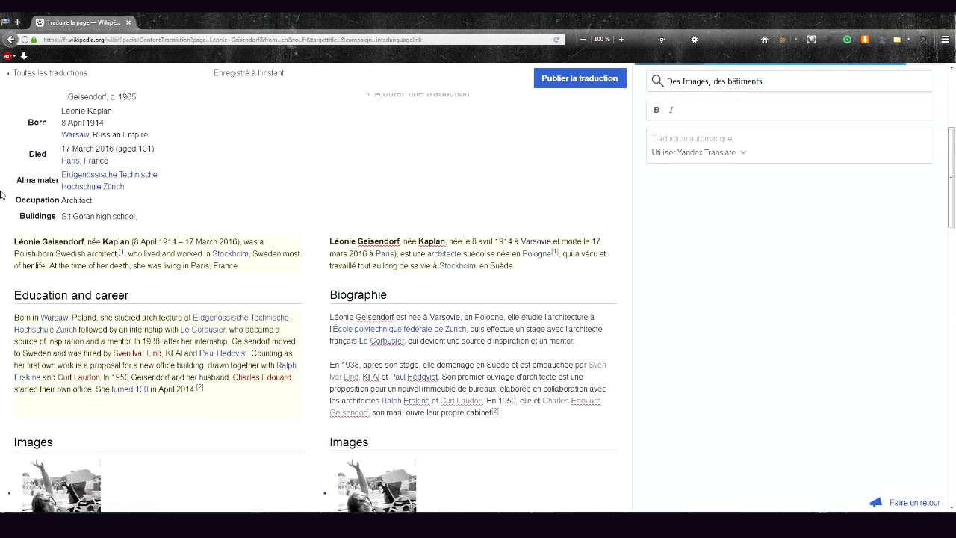
pyautogui.scroll(6, 263, 280)
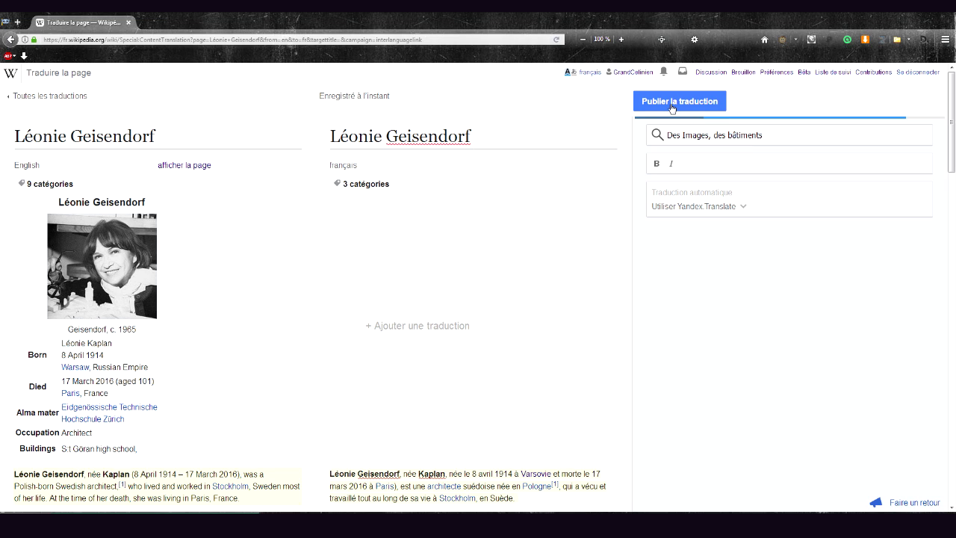
pyautogui.click(672, 102)
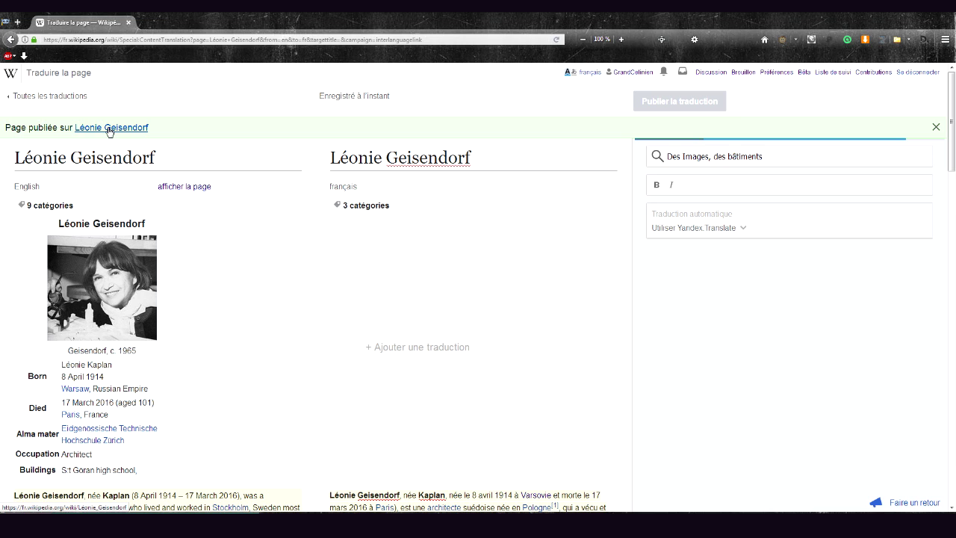
# Open the published French article on Léonie Geisendorf in a new tab and review it from introduction to categories
pyautogui.middleClick(112, 127)
pyautogui.click(183, 23)
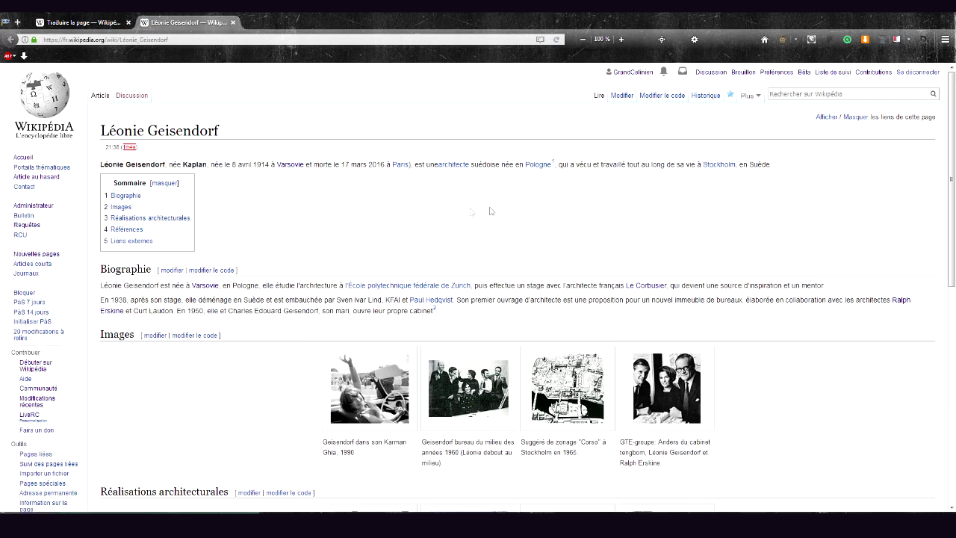
pyautogui.scroll(-5, 485, 213)
pyautogui.scroll(4, 161, 302)
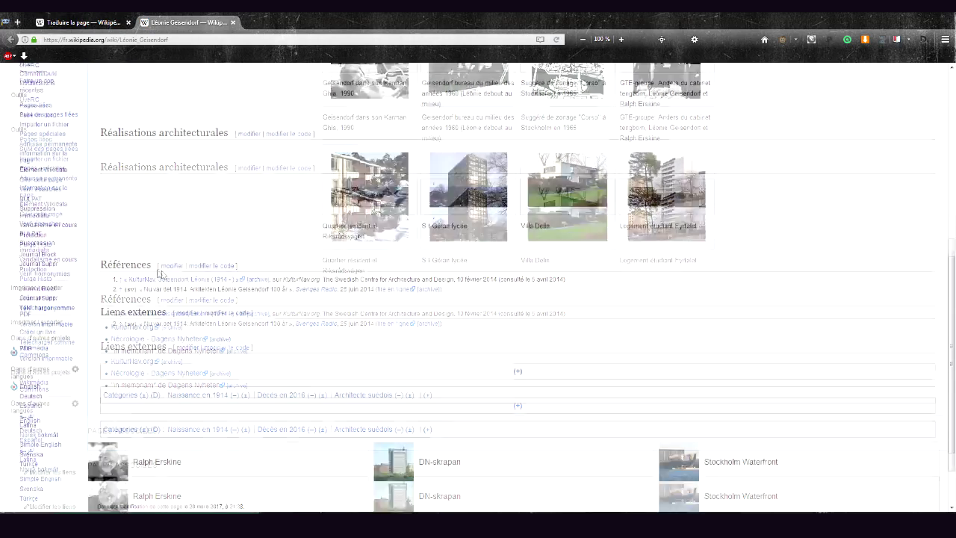
pyautogui.scroll(-6, 463, 216)
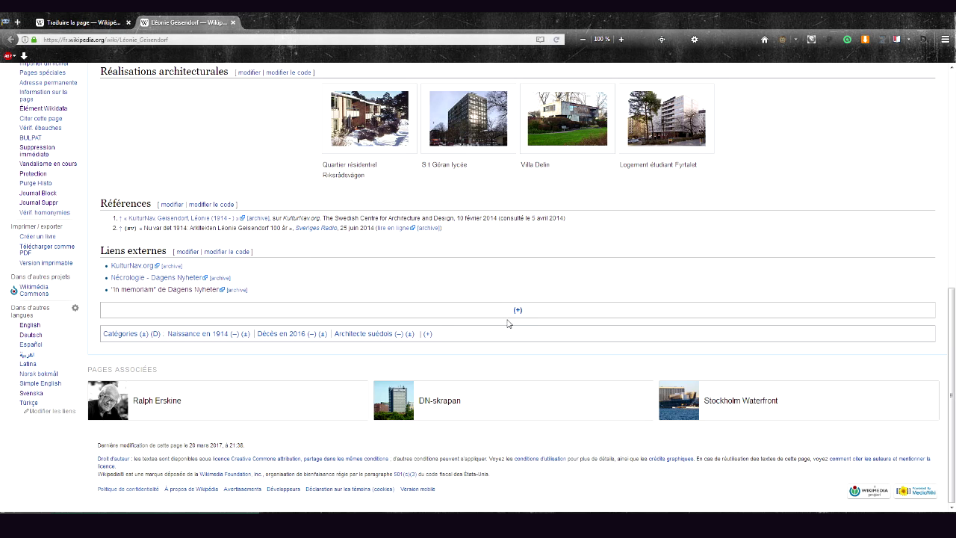
pyautogui.scroll(4, 336, 306)
pyautogui.scroll(5, 228, 271)
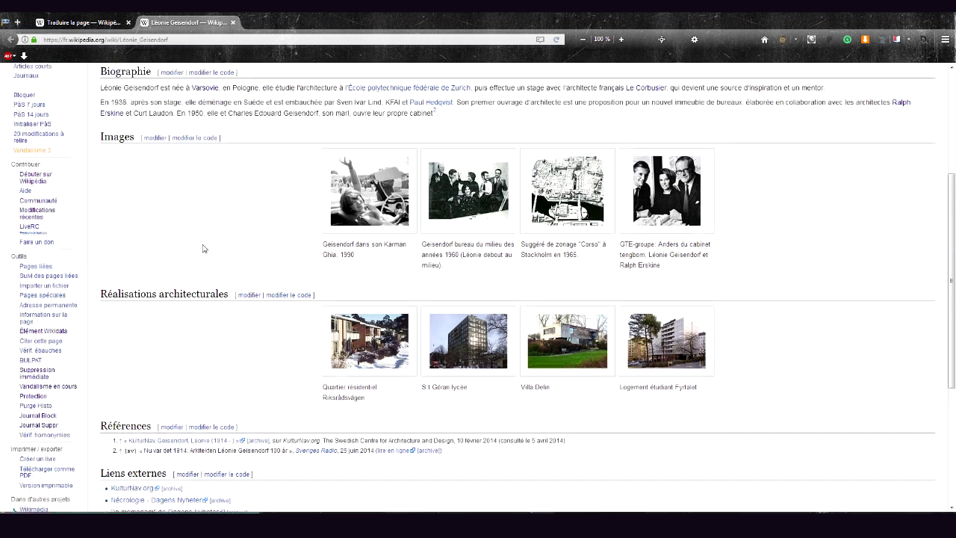
# Open a random article in a new tab, examine the portal banner at its end, and compare it with the Geisendorf article's
pyautogui.middleClick(45, 177)
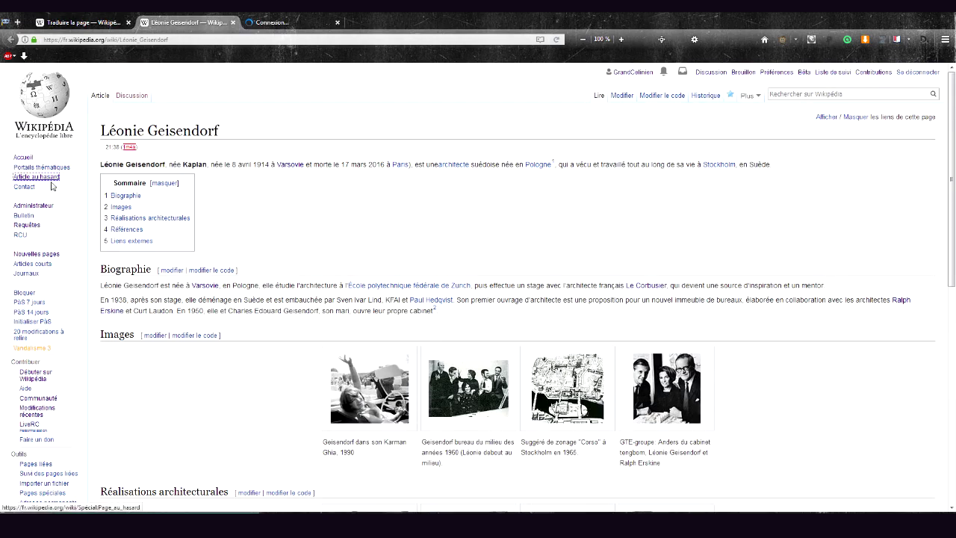
pyautogui.click(275, 25)
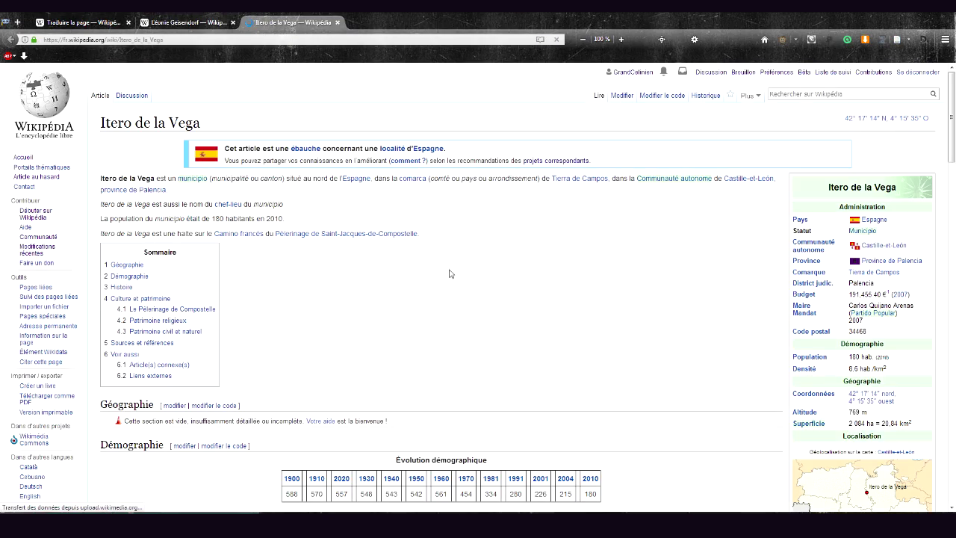
pyautogui.scroll(-6, 455, 292)
pyautogui.scroll(-5, 454, 292)
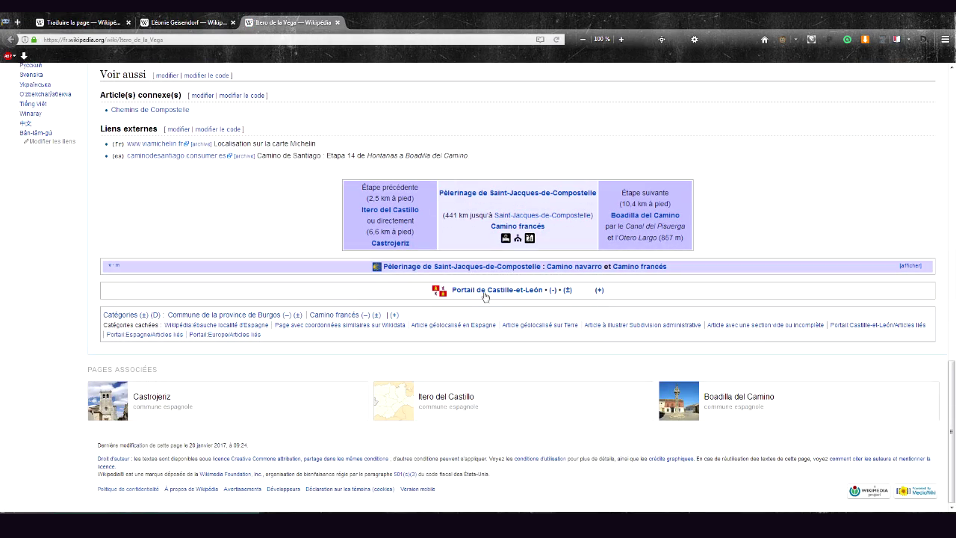
pyautogui.scroll(10, 239, 262)
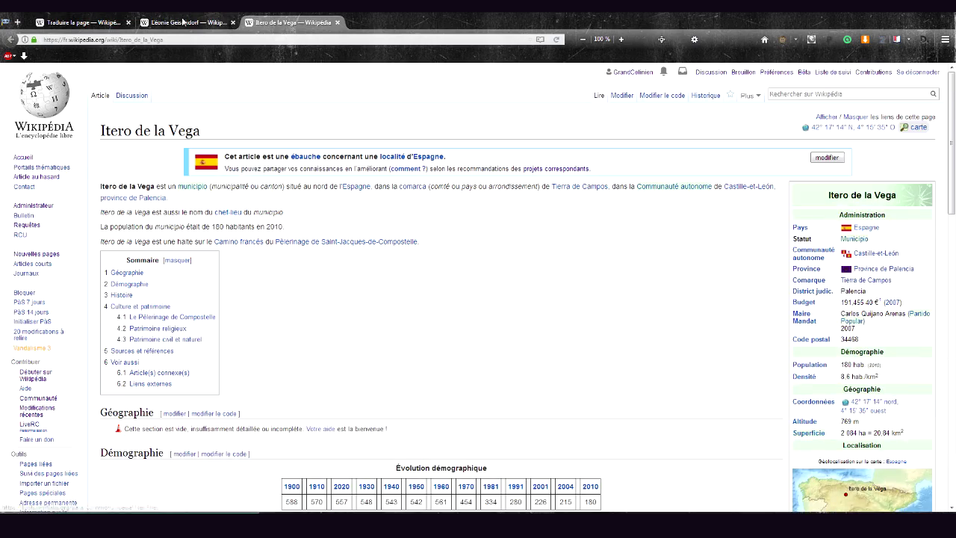
pyautogui.click(183, 23)
pyautogui.scroll(-5, 384, 309)
pyautogui.scroll(-3, 340, 344)
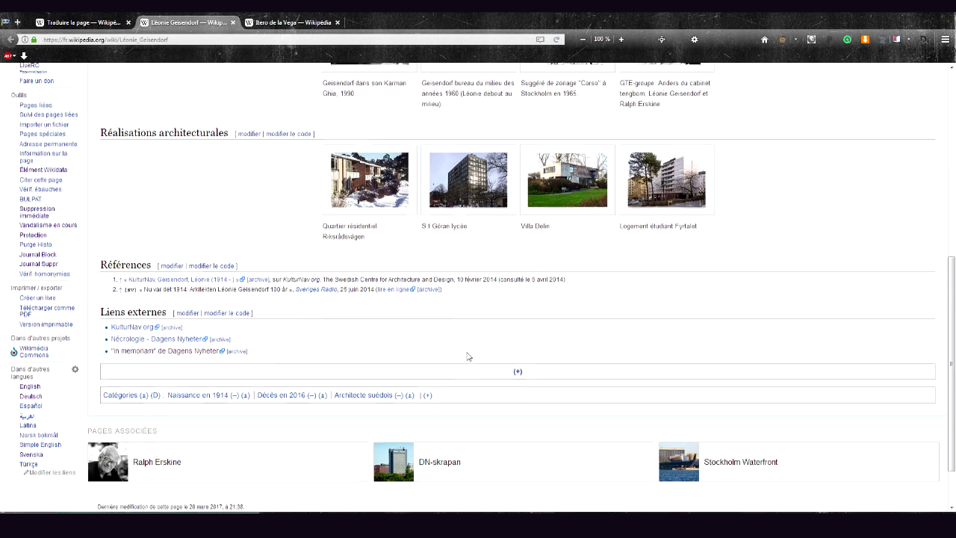
# Open the gadget preferences in a new tab and find the entries containing "bandeau"
pyautogui.press('Home')
pyautogui.moveTo(867, 78)
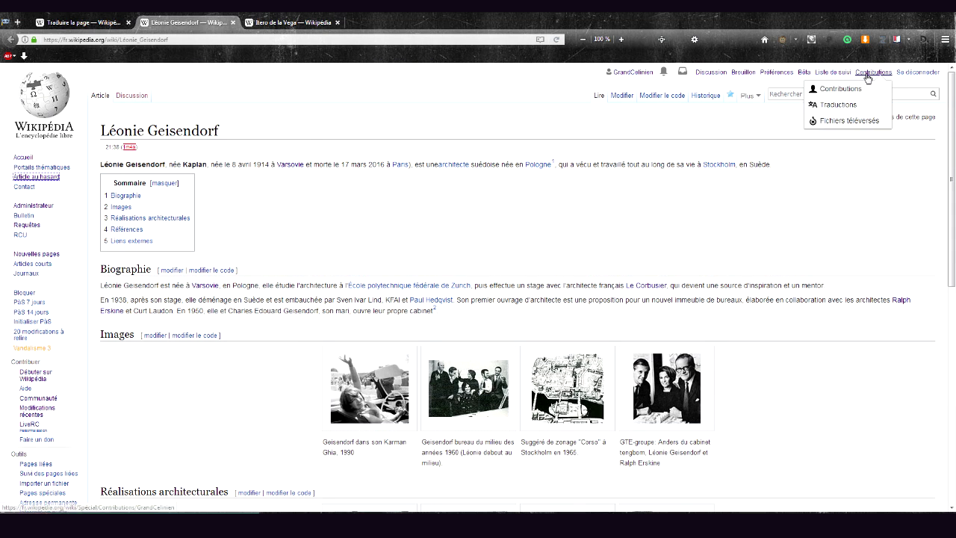
pyautogui.middleClick(779, 75)
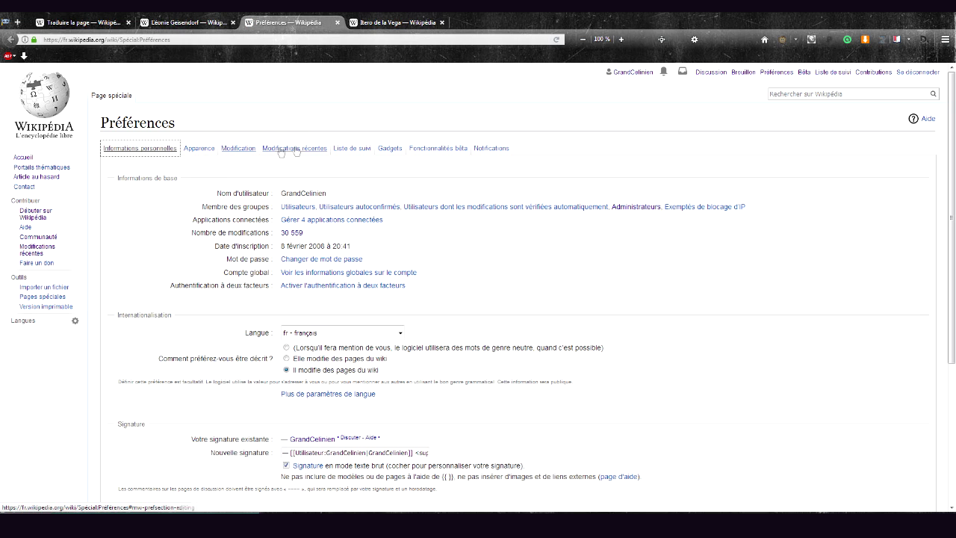
pyautogui.click(391, 148)
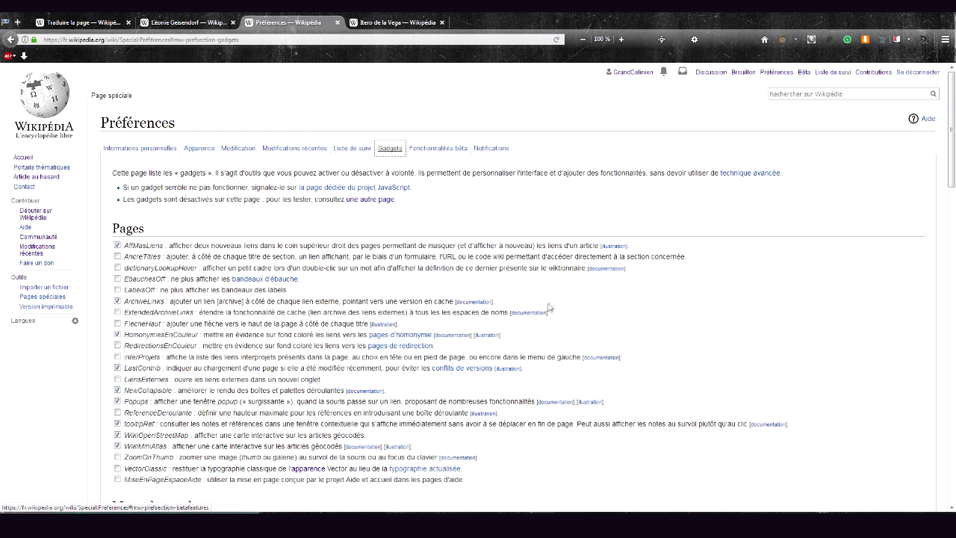
pyautogui.scroll(-3, 535, 309)
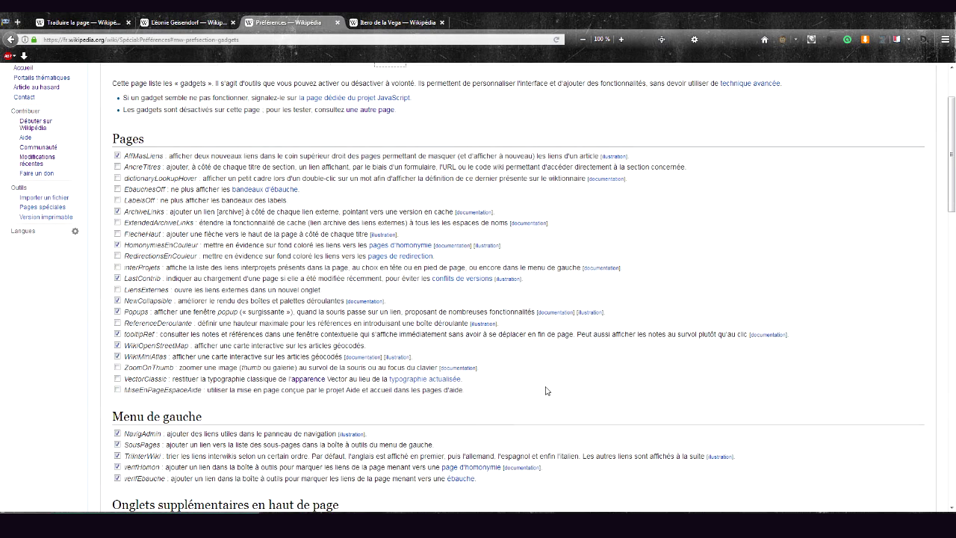
pyautogui.hotkey('ctrl', 'f')
pyautogui.write('bandea')
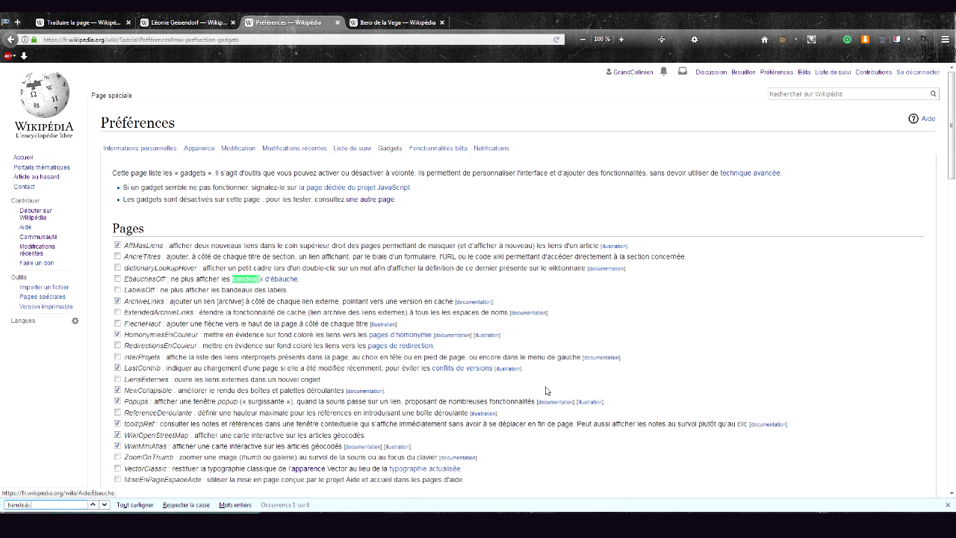
pyautogui.write('u')
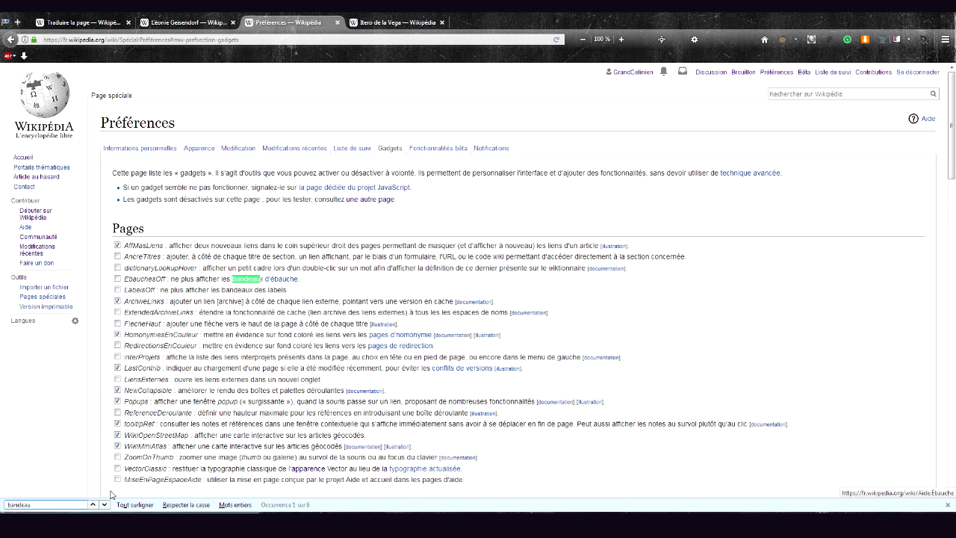
pyautogui.click(105, 504)
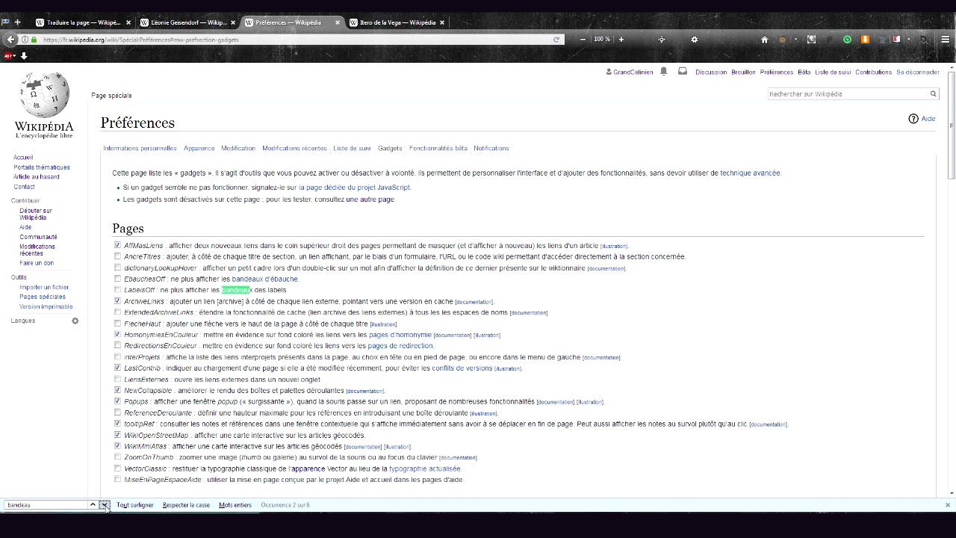
pyautogui.click(105, 505)
# Enable the BandeauxEbauches gadget for quick stub banner editing, save the preferences and close their tab
pyautogui.click(118, 279)
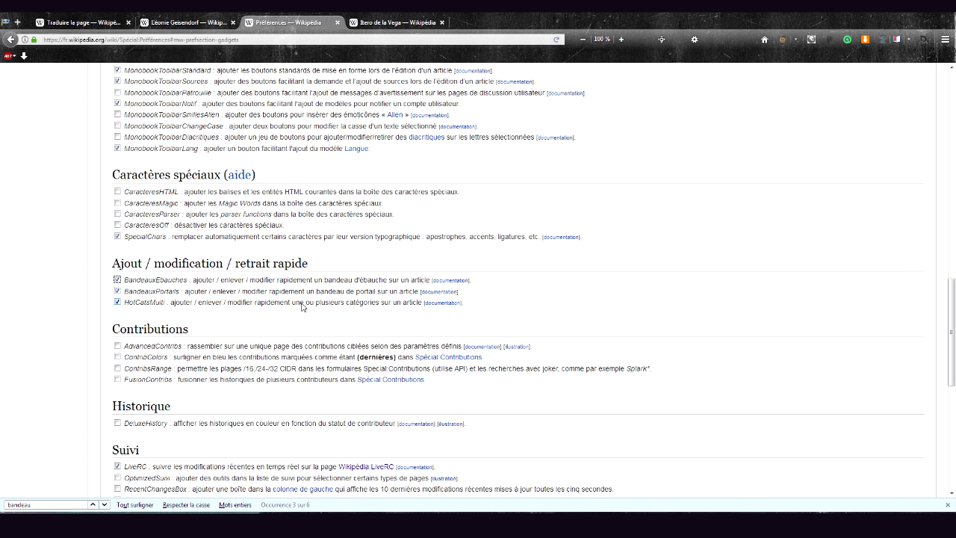
pyautogui.scroll(-2, 267, 312)
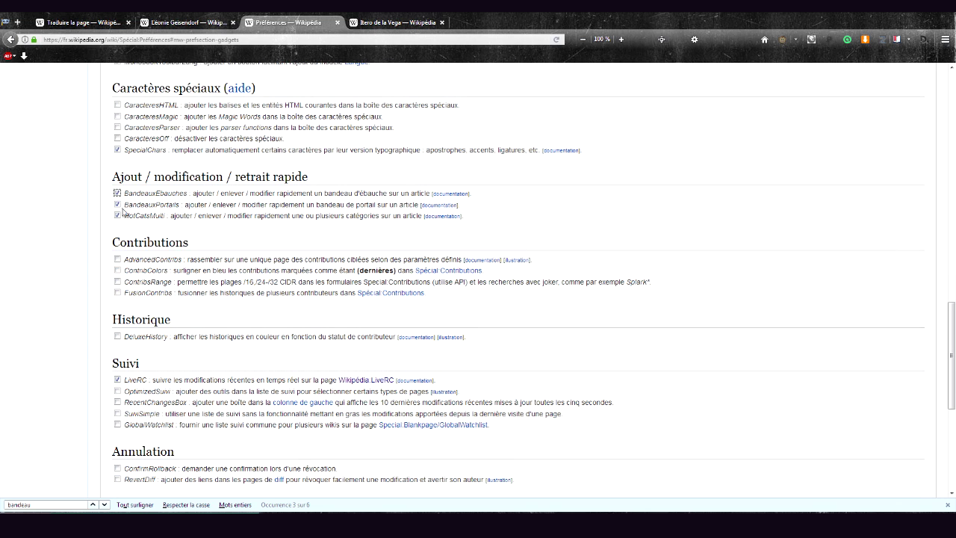
pyautogui.scroll(-7, 151, 284)
pyautogui.click(143, 433)
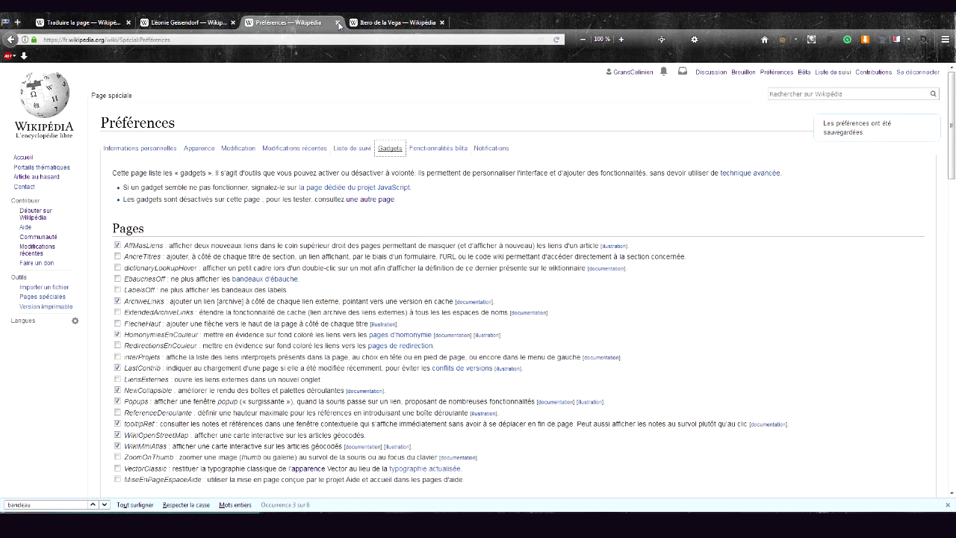
pyautogui.hotkey('ctrl', 'w')
# Add the "architecture et urbanisme" portal to the published Léonie Geisendorf article
pyautogui.scroll(-10, 291, 329)
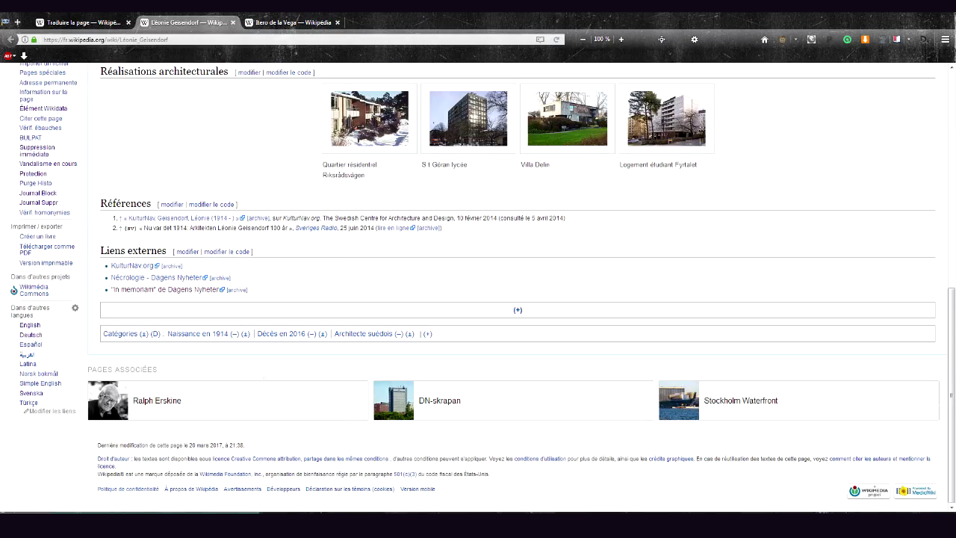
pyautogui.click(518, 311)
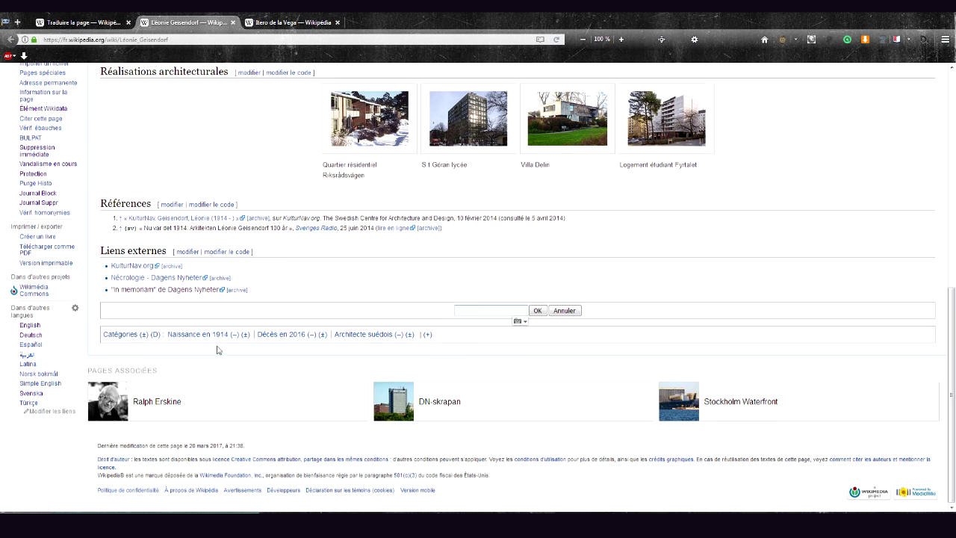
pyautogui.press('Home')
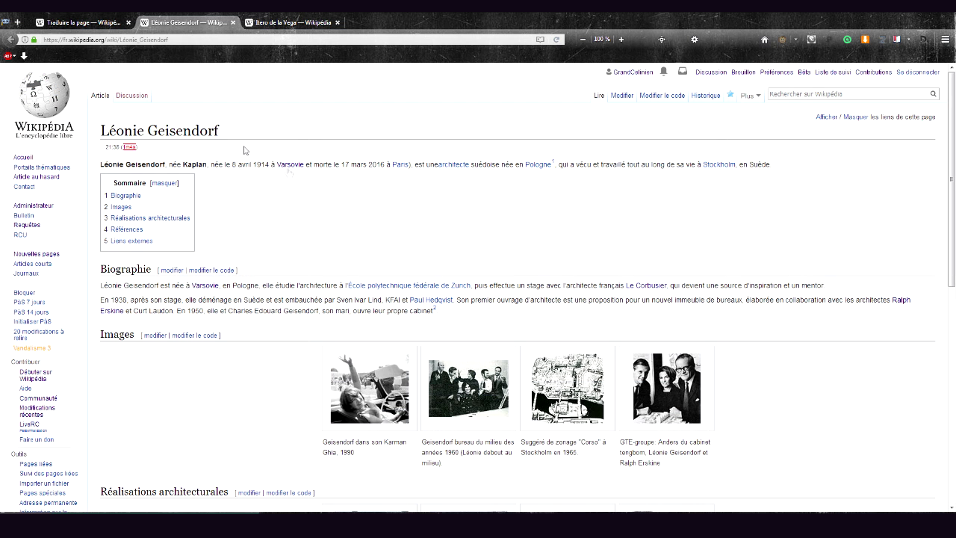
pyautogui.scroll(-10, 232, 347)
pyautogui.write('archit')
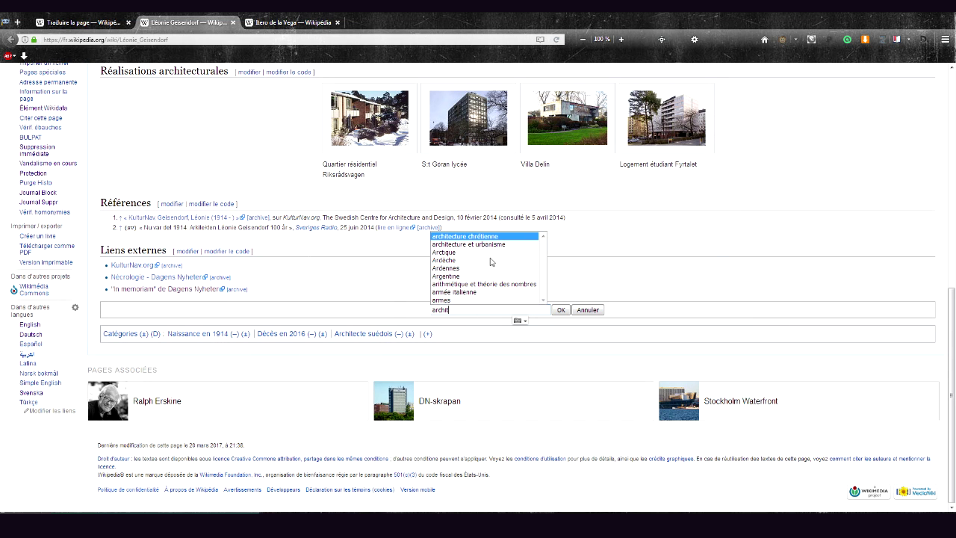
pyautogui.click(469, 245)
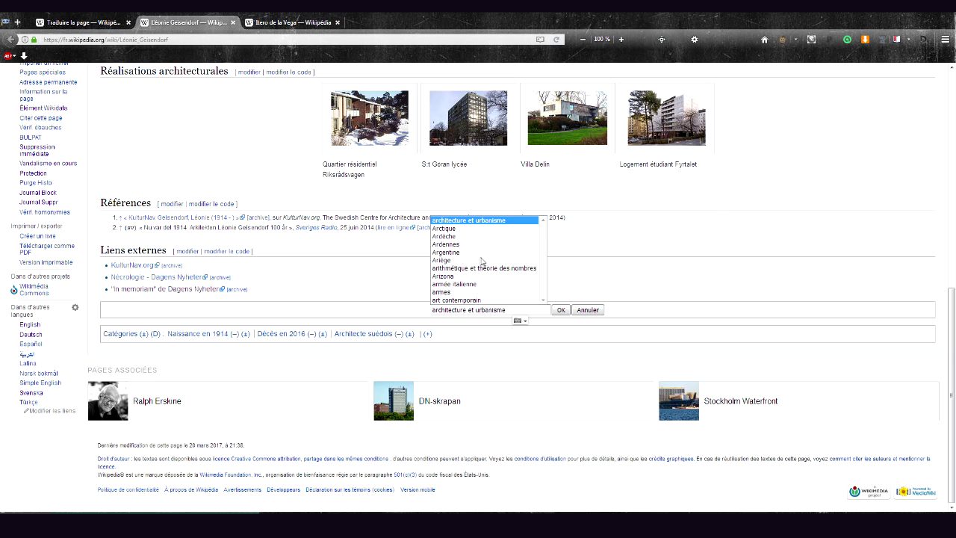
pyautogui.click(561, 309)
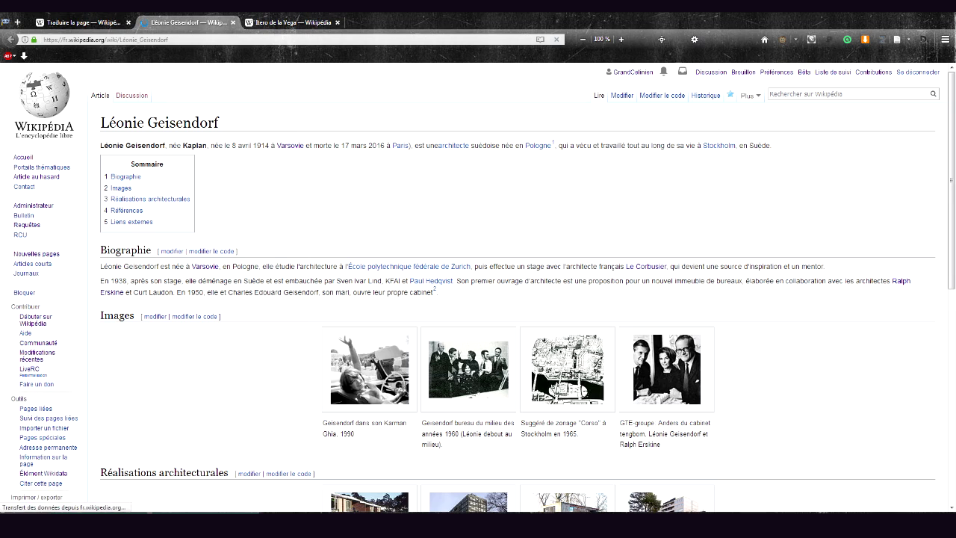
# Add the category "Femme architecte" to the Léonie Geisendorf article's categories
pyautogui.scroll(-4, 288, 330)
pyautogui.scroll(-3, 231, 313)
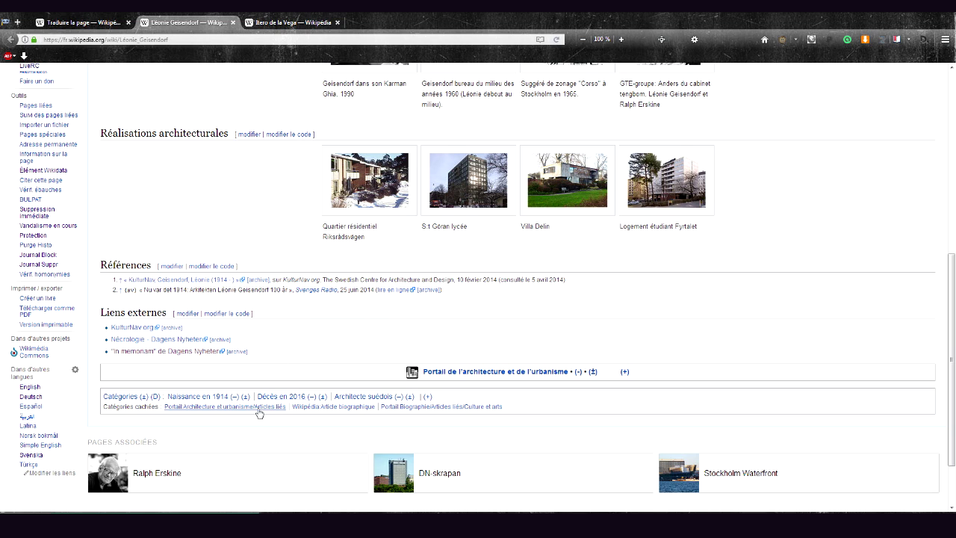
pyautogui.click(143, 399)
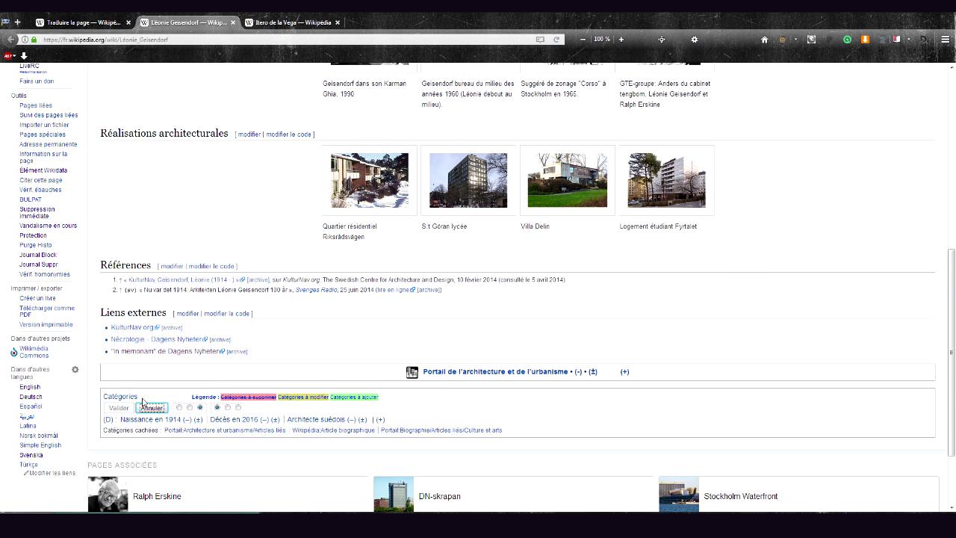
pyautogui.scroll(-3, 189, 388)
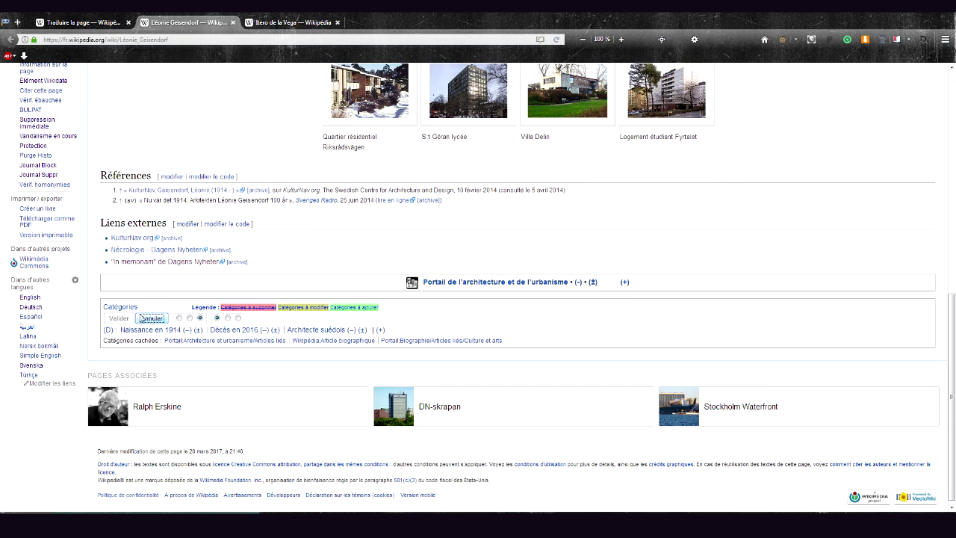
pyautogui.click(380, 329)
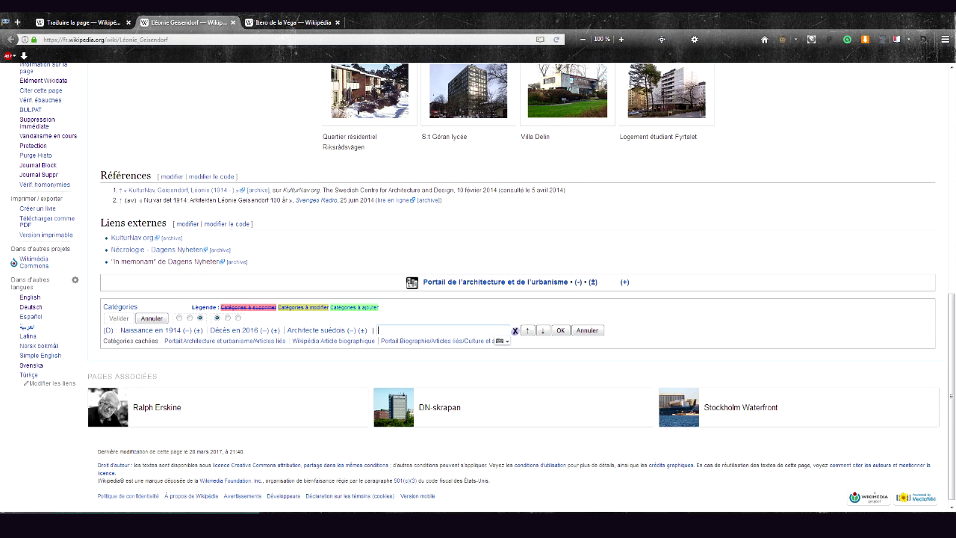
pyautogui.moveTo(314, 333)
pyautogui.write('me ar')
pyautogui.click(402, 255)
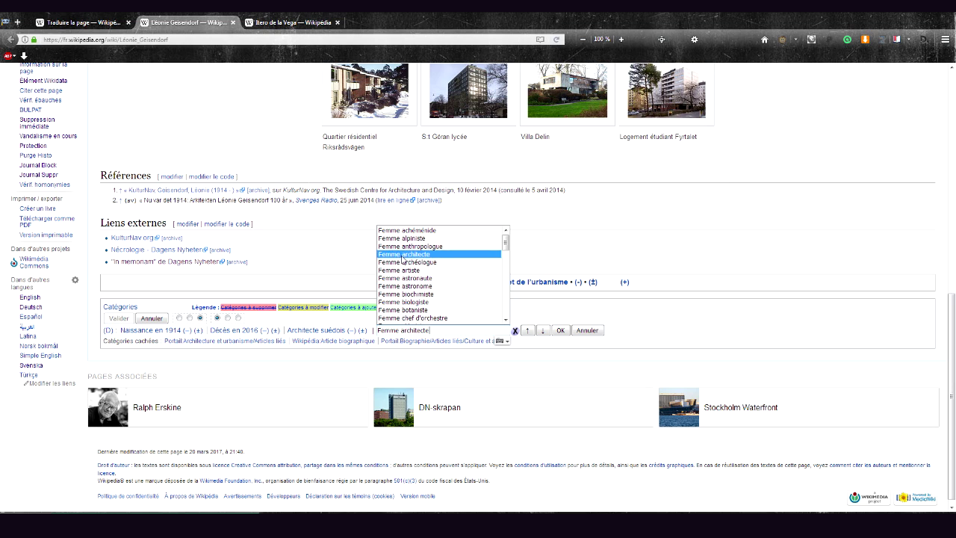
pyautogui.click(560, 330)
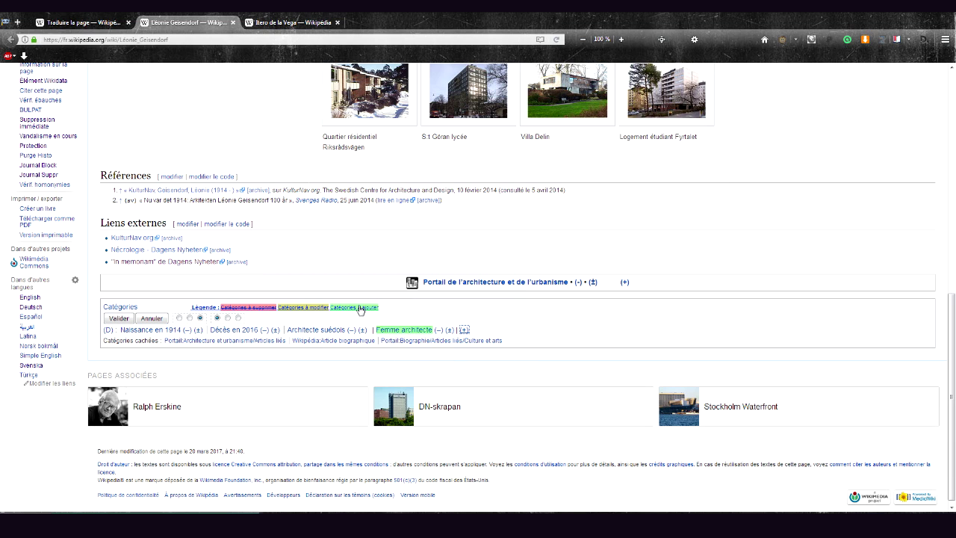
# Change the article's birth category to "Naissance en avril 1914"
pyautogui.click(198, 329)
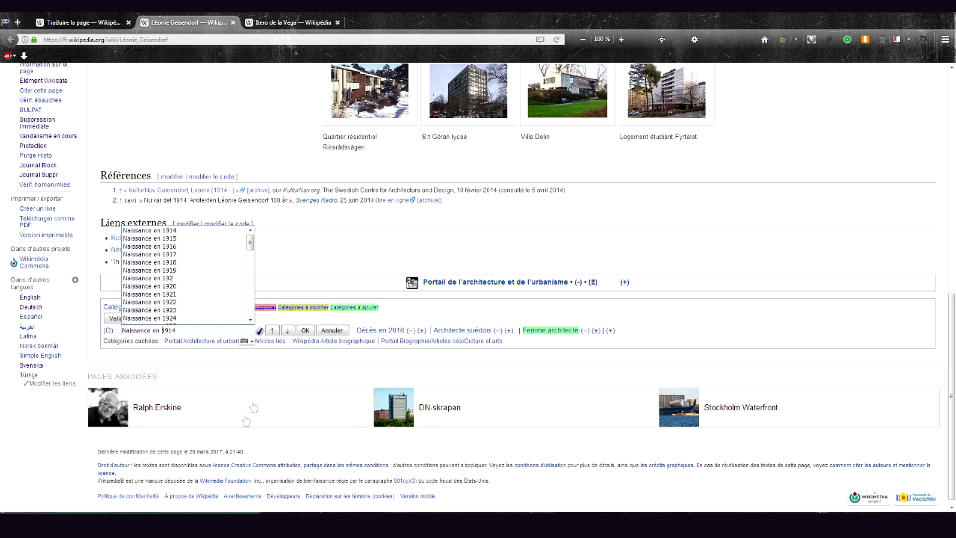
pyautogui.scroll(15, 253, 407)
pyautogui.scroll(-15, 239, 399)
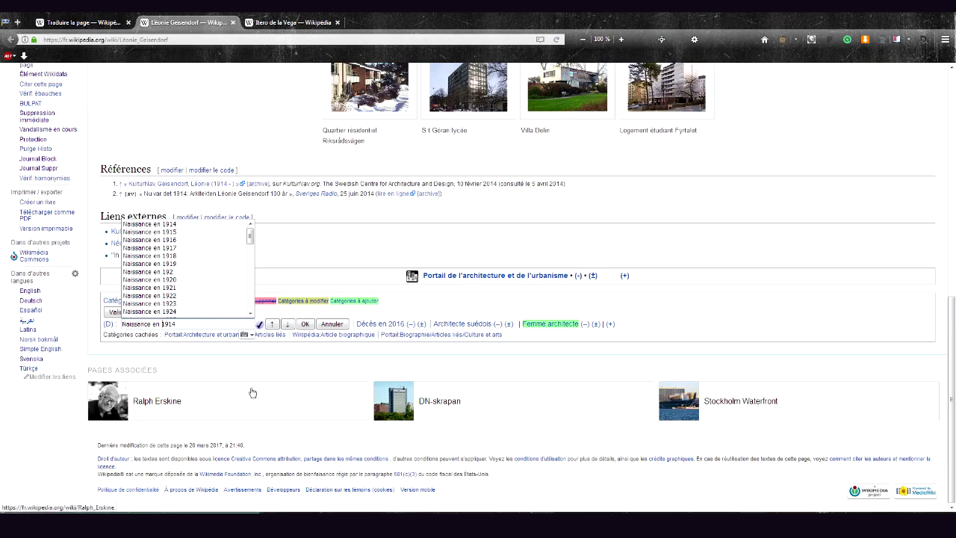
pyautogui.click(305, 324)
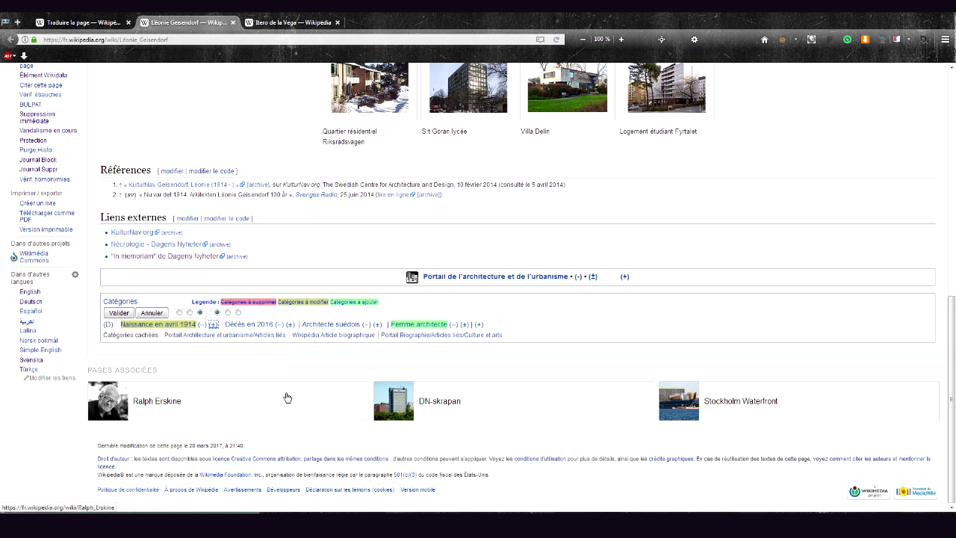
# Change the death category to "Décès en mars 2016" and save all the category changes
pyautogui.click(289, 324)
pyautogui.scroll(15, 255, 388)
pyautogui.scroll(-15, 478, 299)
pyautogui.write('mars 2016')
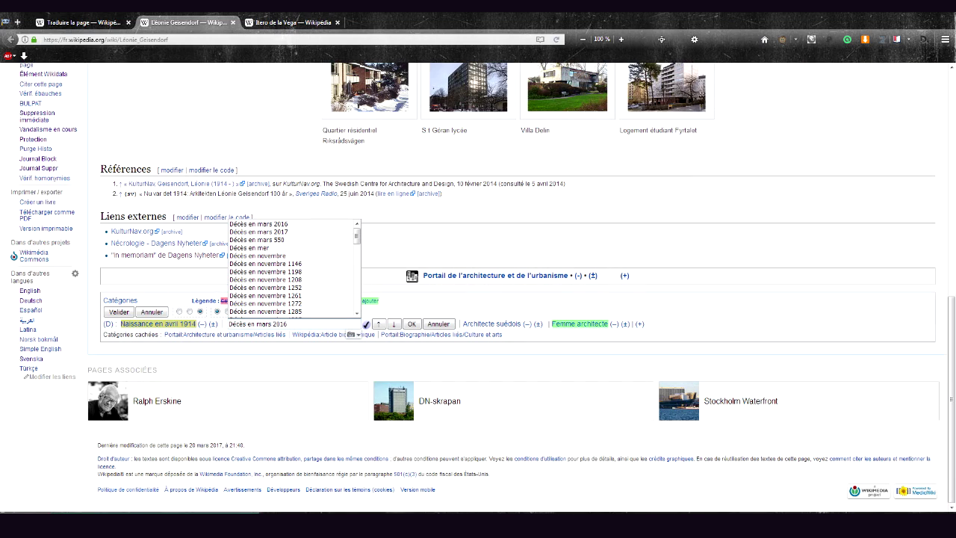
pyautogui.click(411, 324)
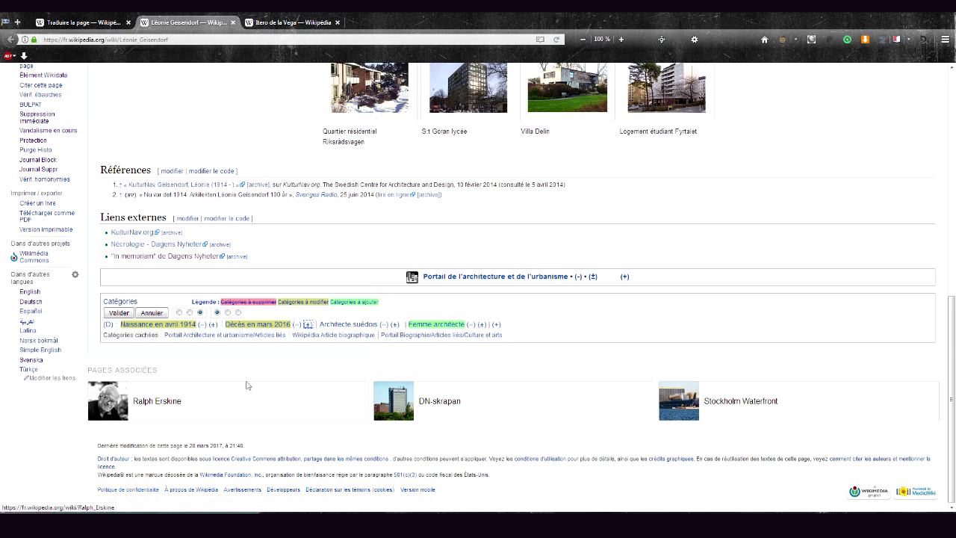
pyautogui.click(118, 313)
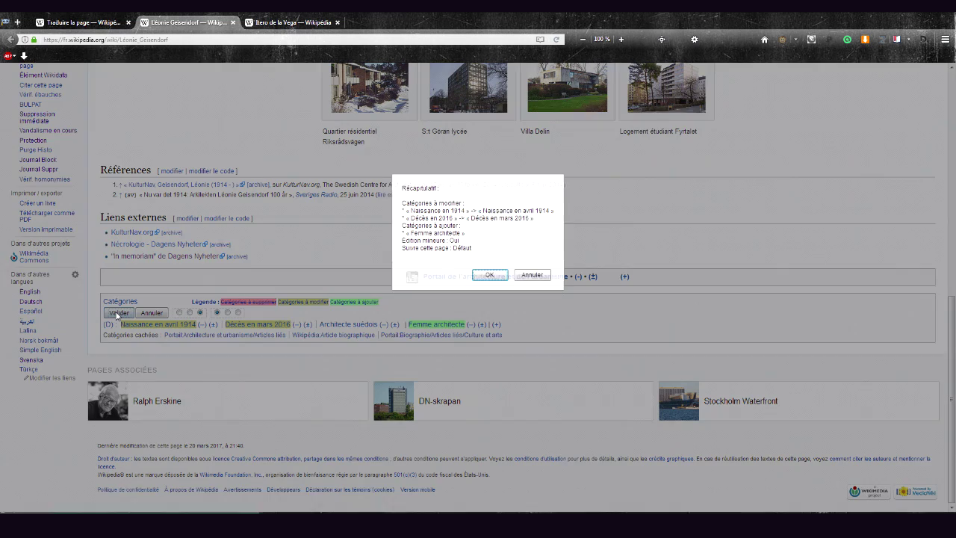
pyautogui.click(490, 275)
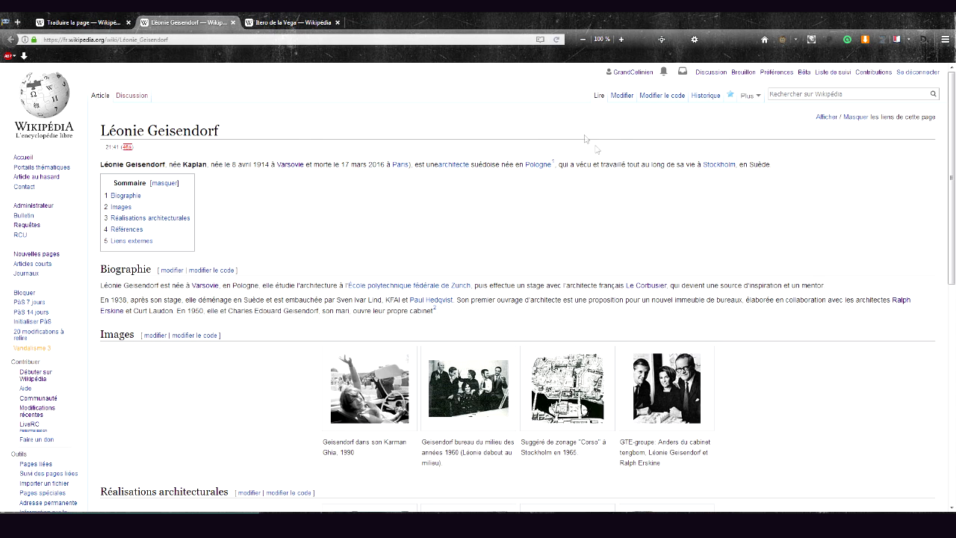
# Open the whole Léonie Geisendorf article in the wikicode editor
pyautogui.click(656, 96)
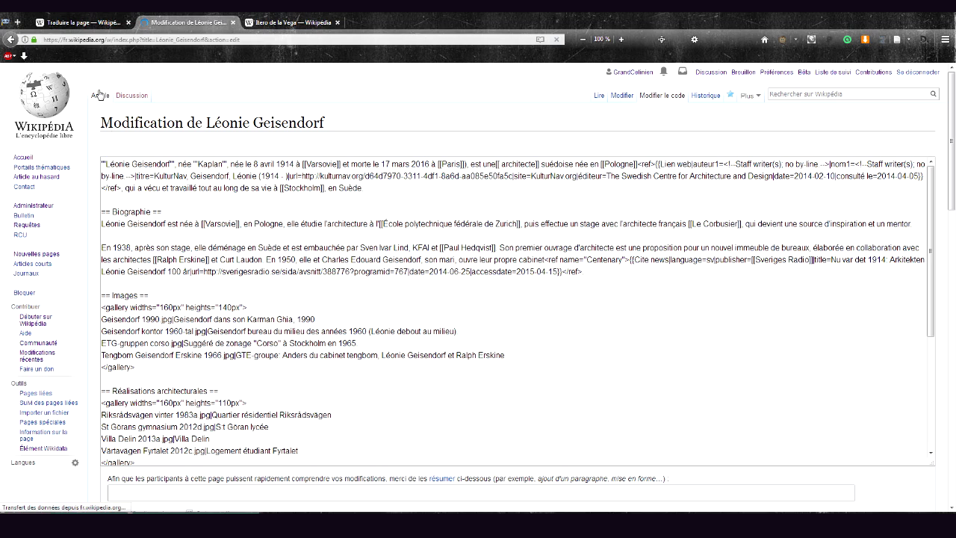
pyautogui.hotkey('alt', 'Left')
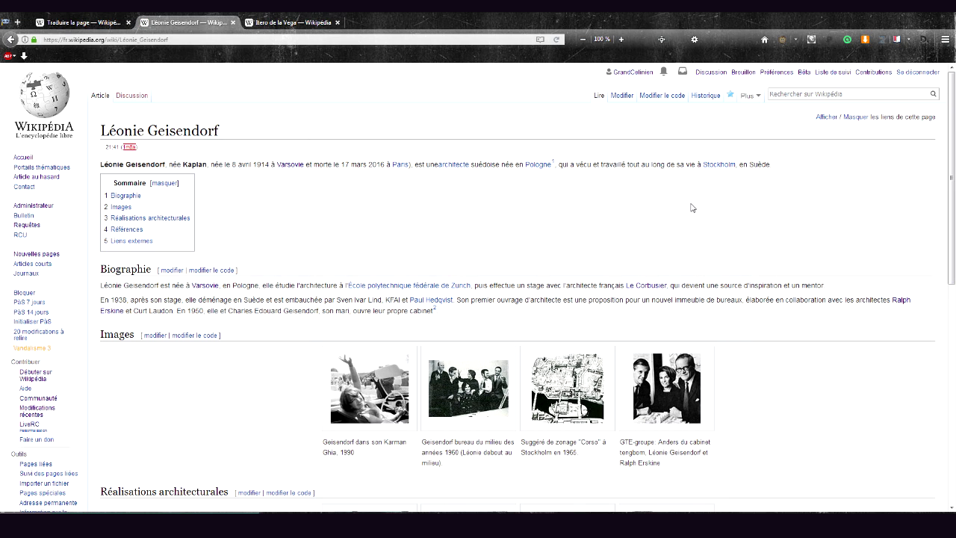
pyautogui.click(662, 96)
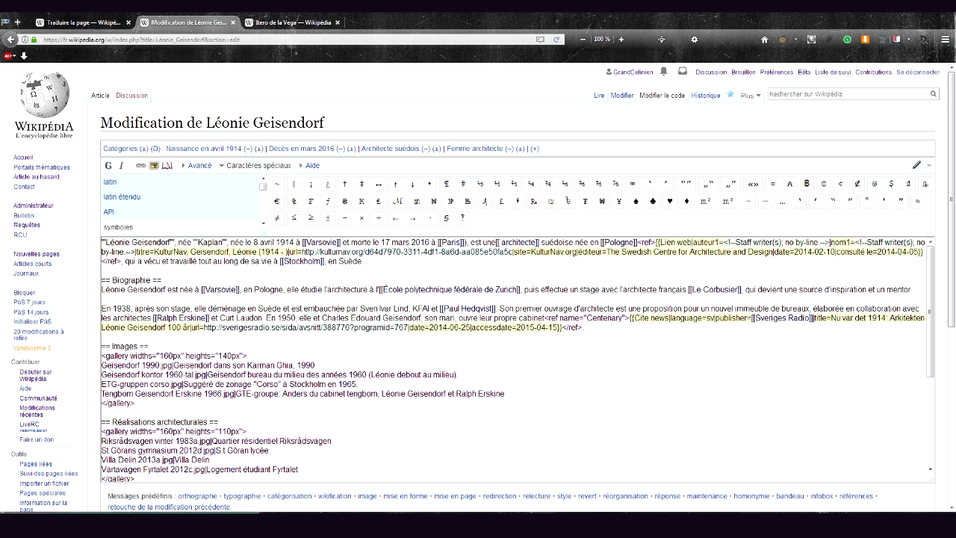
# Open the preferences in a new tab, examine the appearance and editing options, and compare them with the article's source editor
pyautogui.middleClick(776, 72)
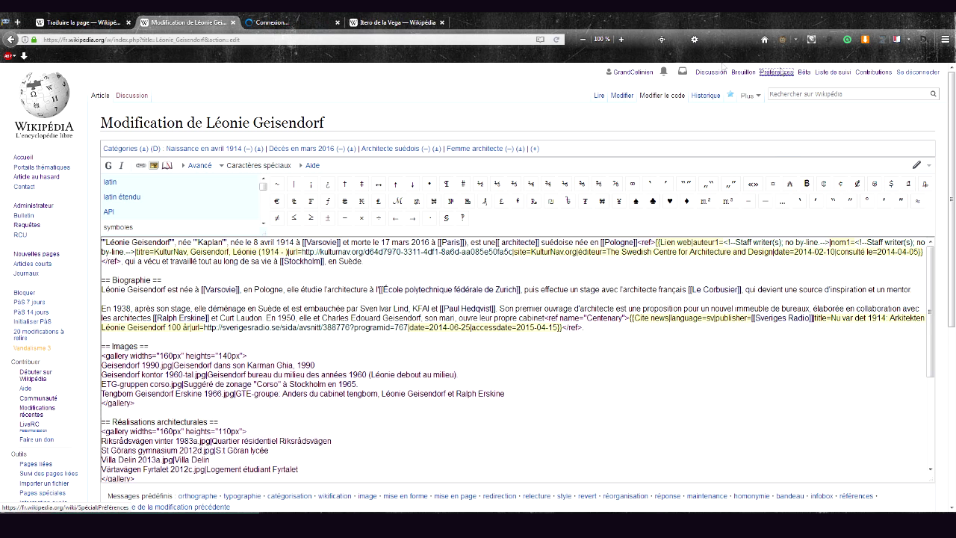
pyautogui.click(288, 22)
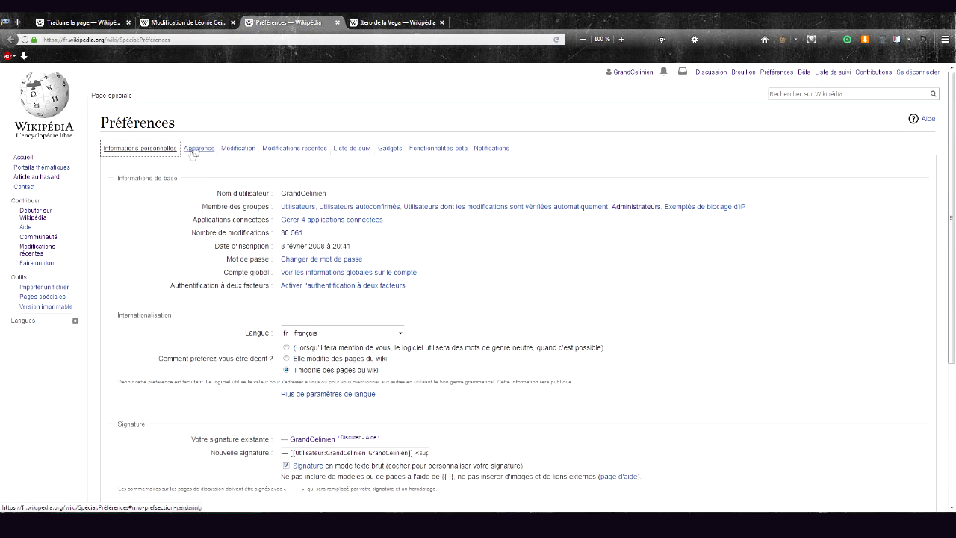
pyautogui.click(197, 152)
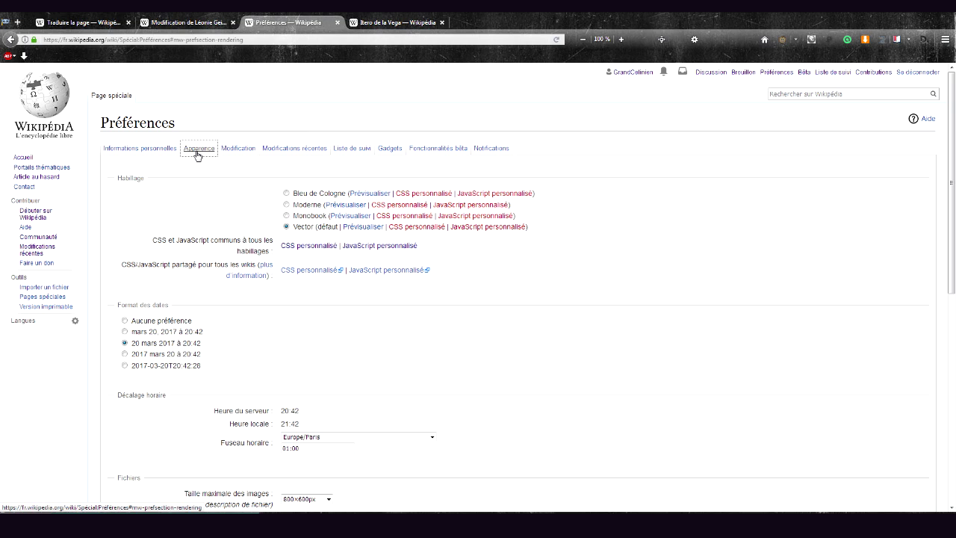
pyautogui.scroll(-5, 206, 216)
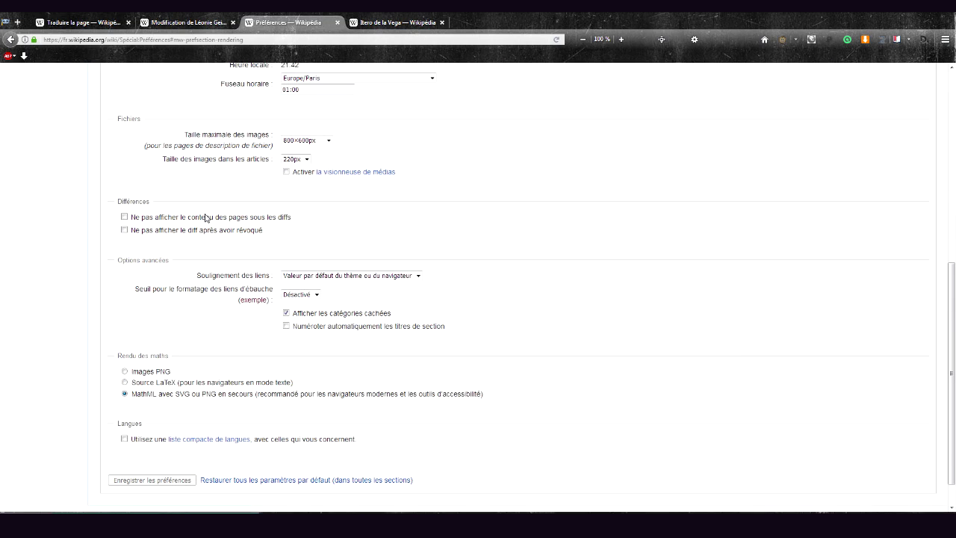
pyautogui.scroll(5, 224, 216)
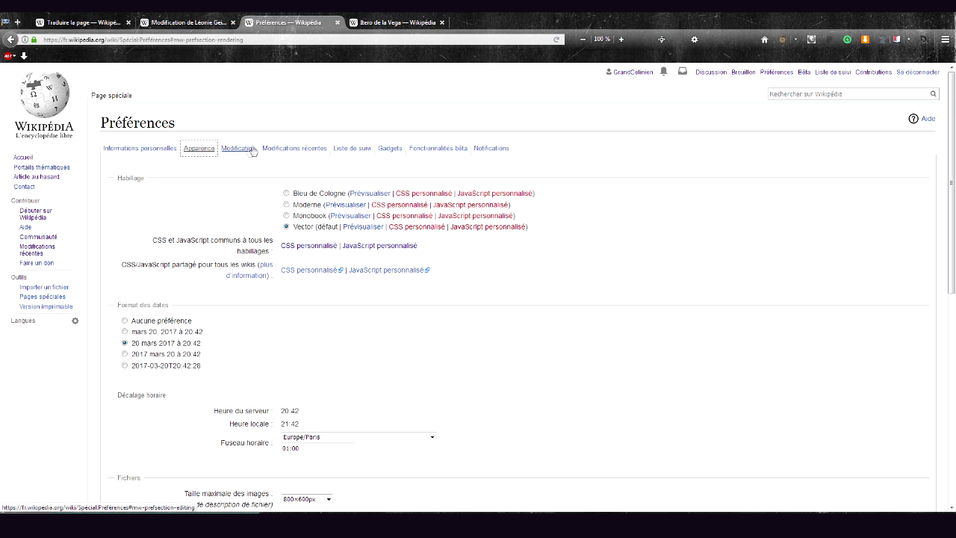
pyautogui.click(238, 152)
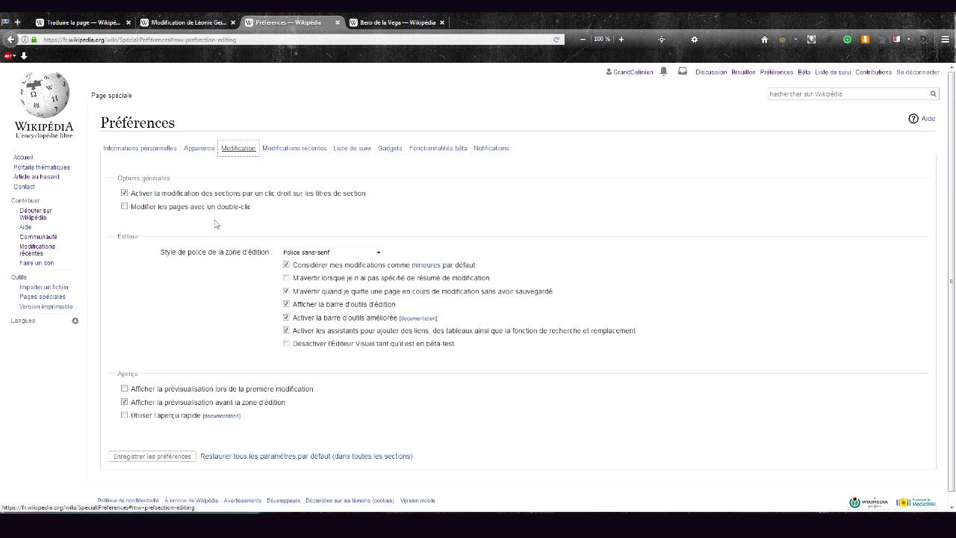
pyautogui.click(343, 254)
pyautogui.click(312, 278)
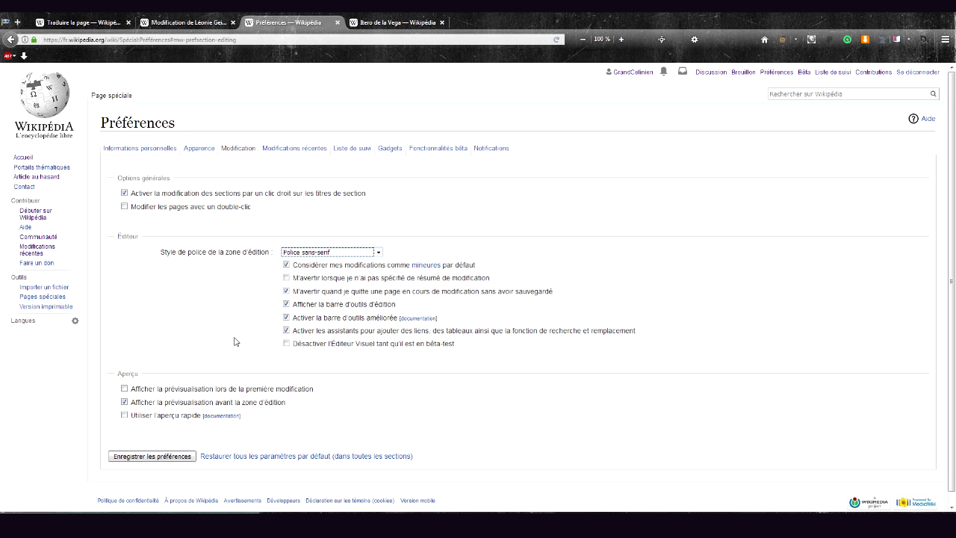
pyautogui.click(164, 27)
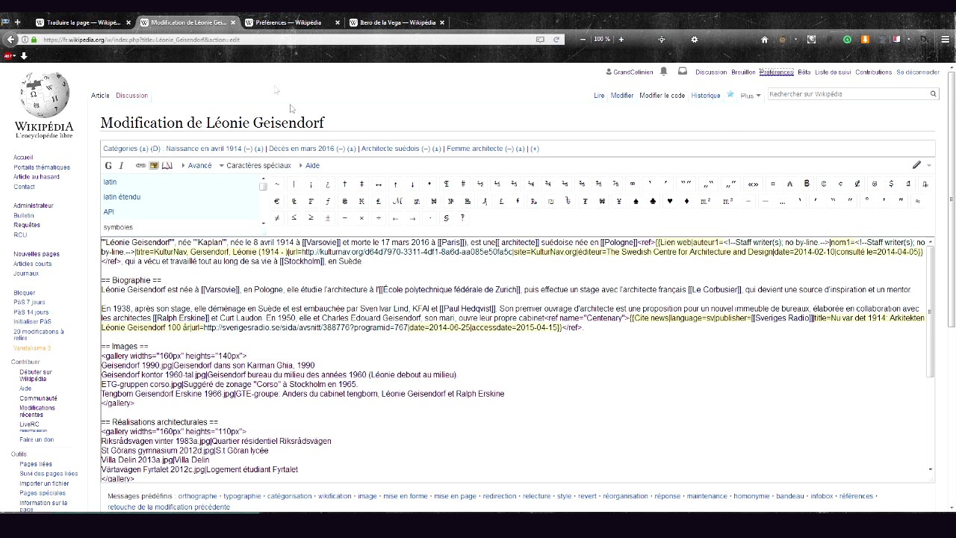
pyautogui.click(288, 24)
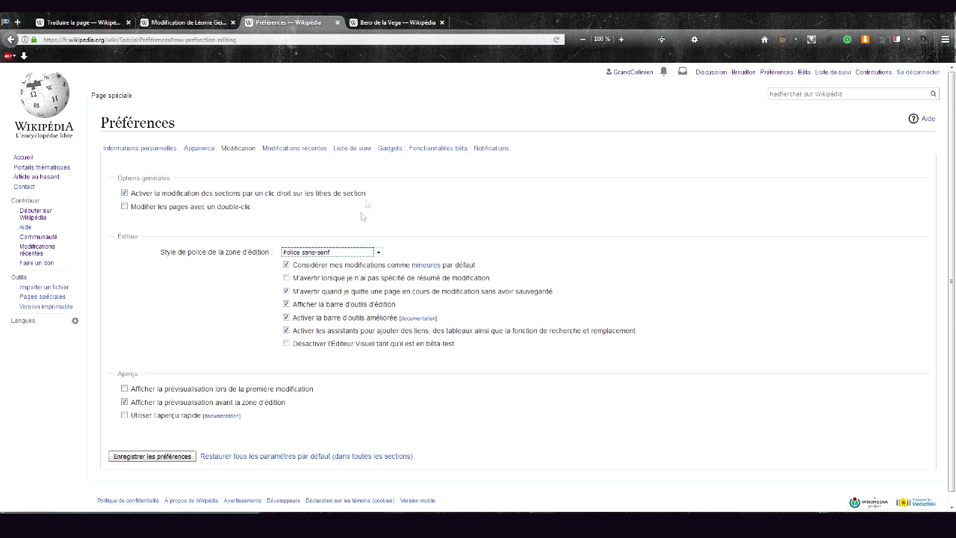
# Examine the available gadgets in the preferences, especially those of the "Zone d'édition" section
pyautogui.click(390, 148)
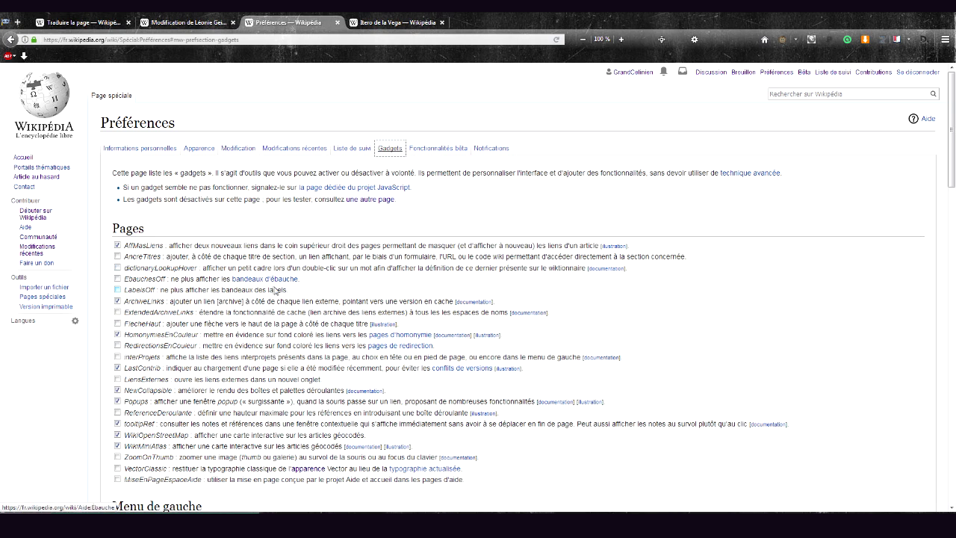
pyautogui.scroll(-2, 159, 351)
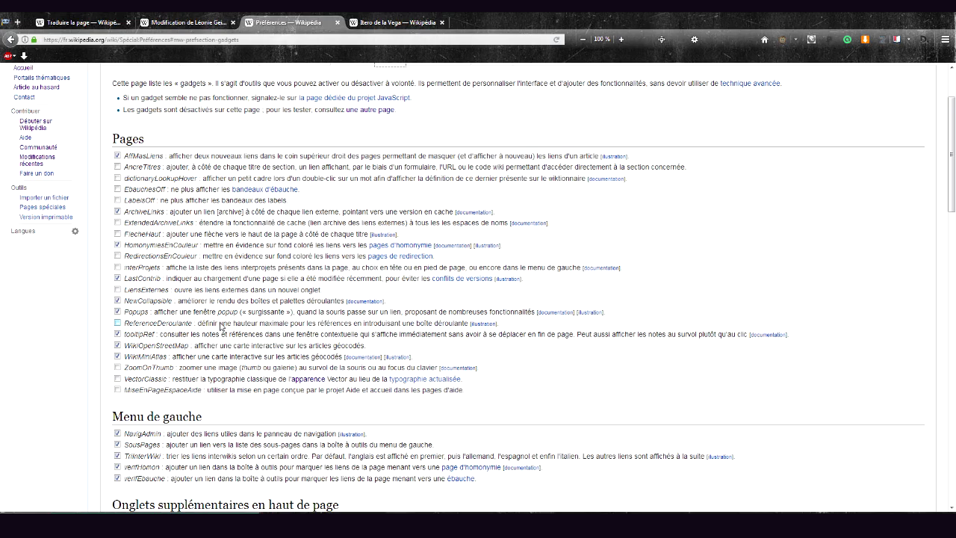
pyautogui.scroll(-6, 220, 329)
pyautogui.scroll(-3, 217, 390)
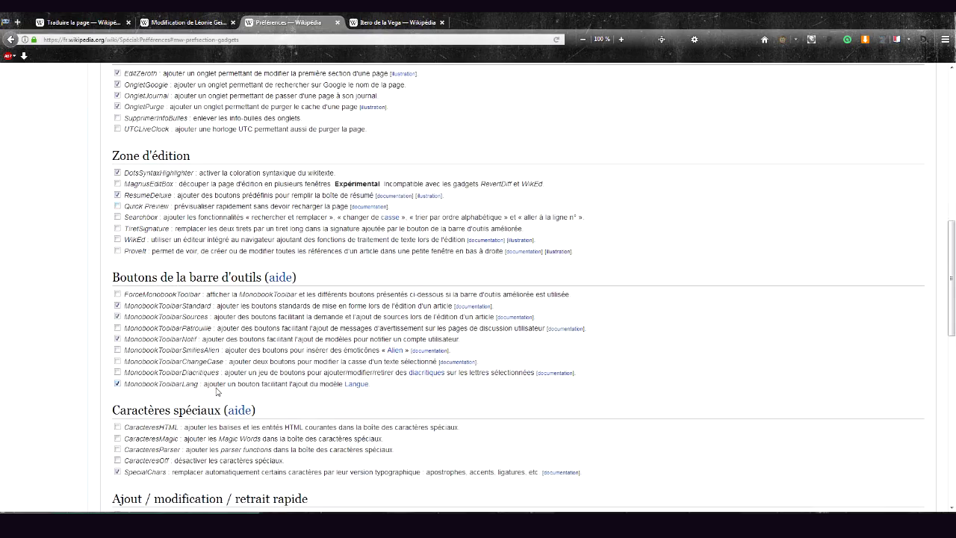
pyautogui.scroll(-3, 269, 378)
pyautogui.scroll(-2, 296, 369)
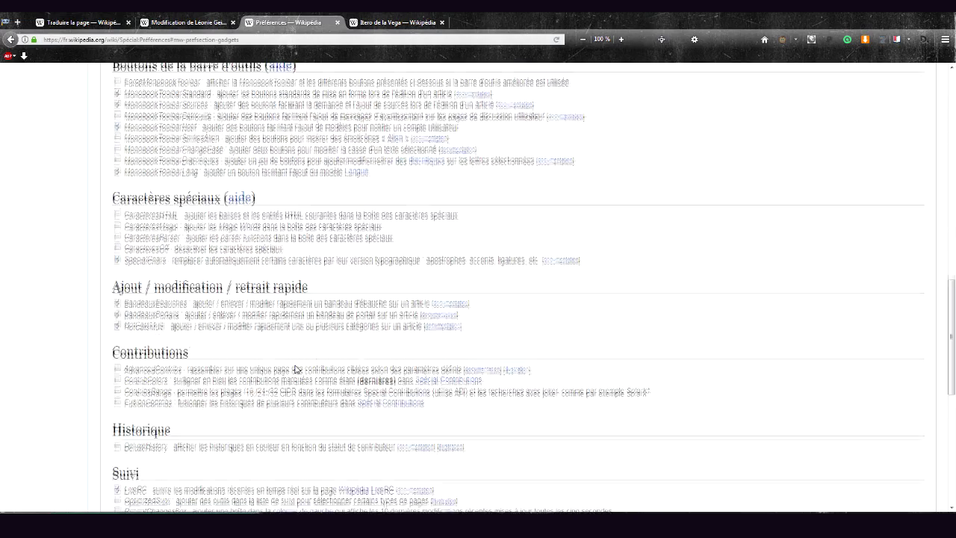
pyautogui.scroll(-5, 129, 326)
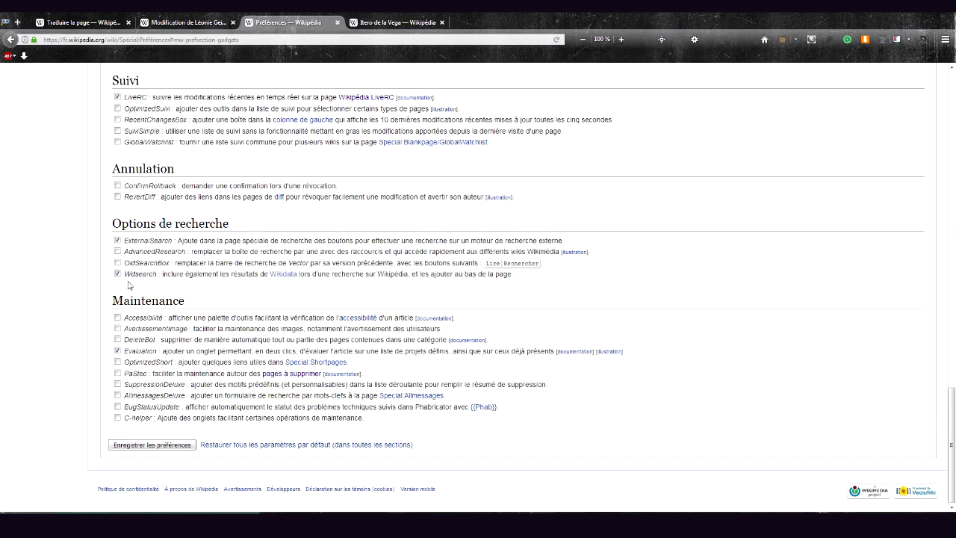
pyautogui.scroll(9, 134, 374)
pyautogui.scroll(2, 136, 372)
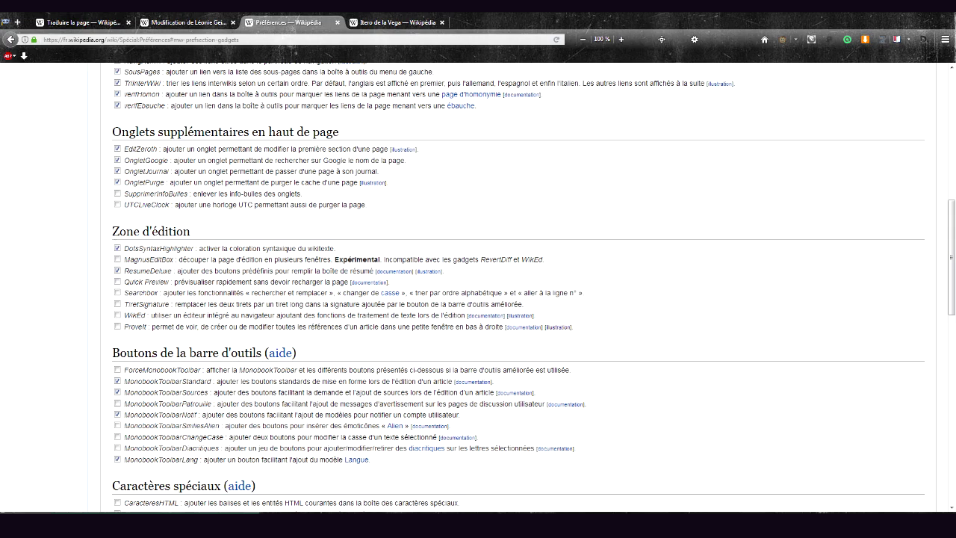
pyautogui.moveTo(112, 233); pyautogui.dragTo(208, 234)
pyautogui.press('Home')
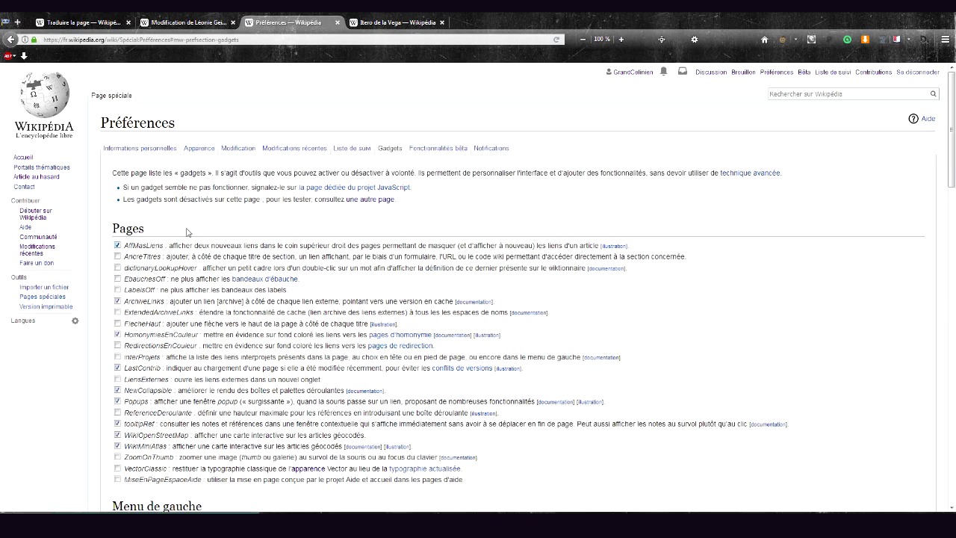
pyautogui.scroll(-10, 155, 211)
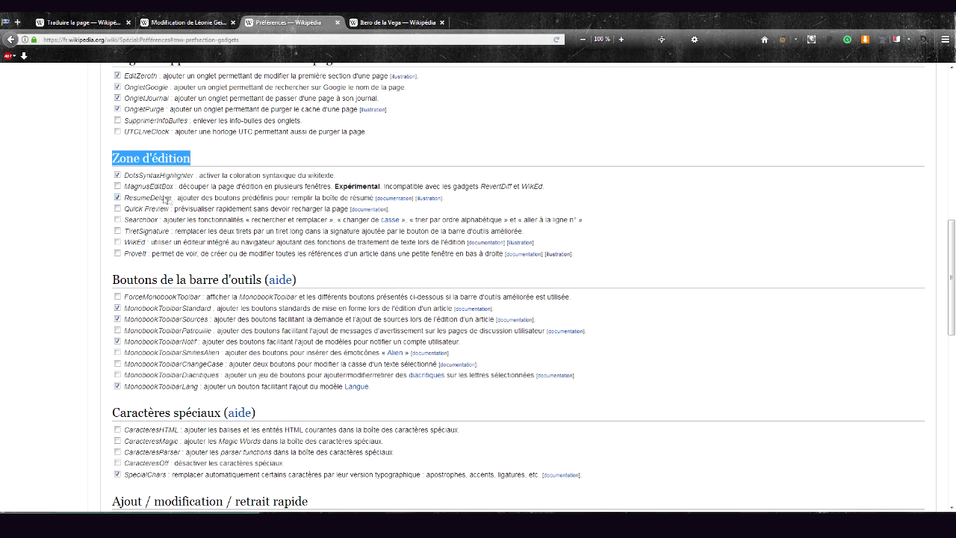
pyautogui.scroll(6, 314, 79)
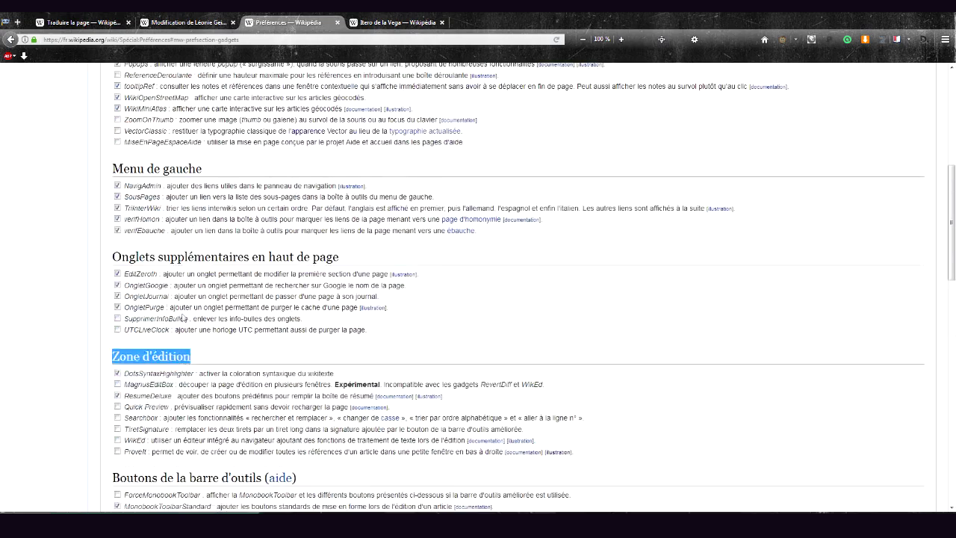
pyautogui.scroll(6, 295, 325)
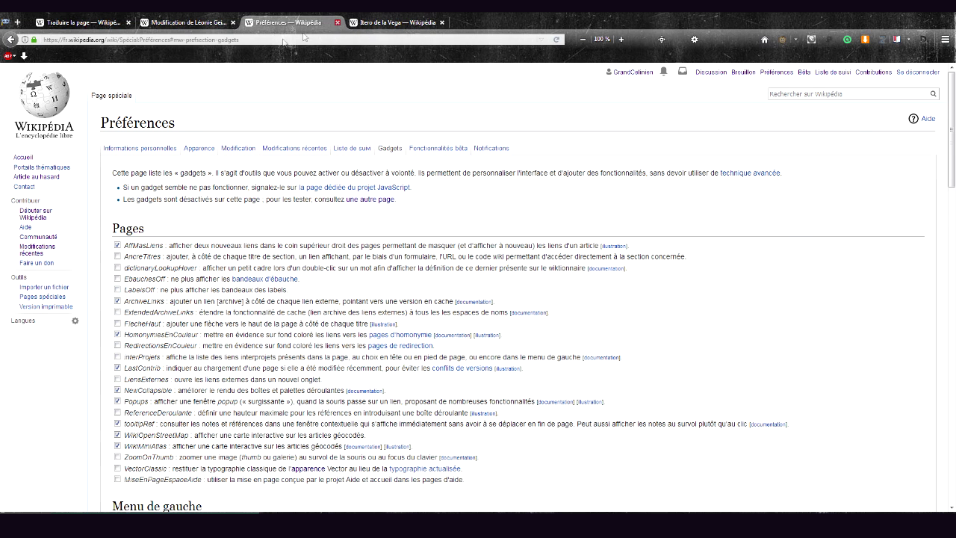
# Close the preferences, return to the article's wikicode, and insert {{Infobox Biographie2}} above the introduction, separated by a blank line
pyautogui.hotkey('ctrl', 'w')
pyautogui.click(187, 24)
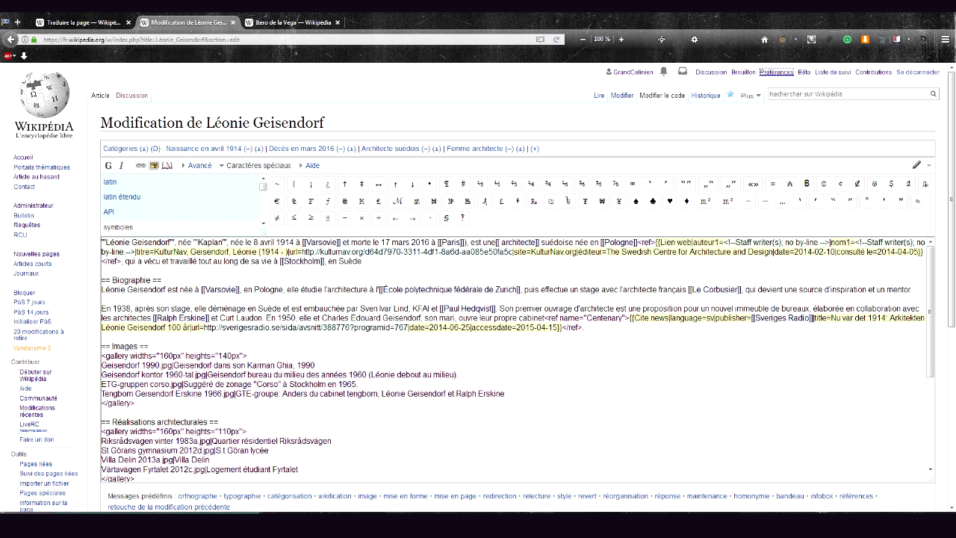
pyautogui.click(101, 242)
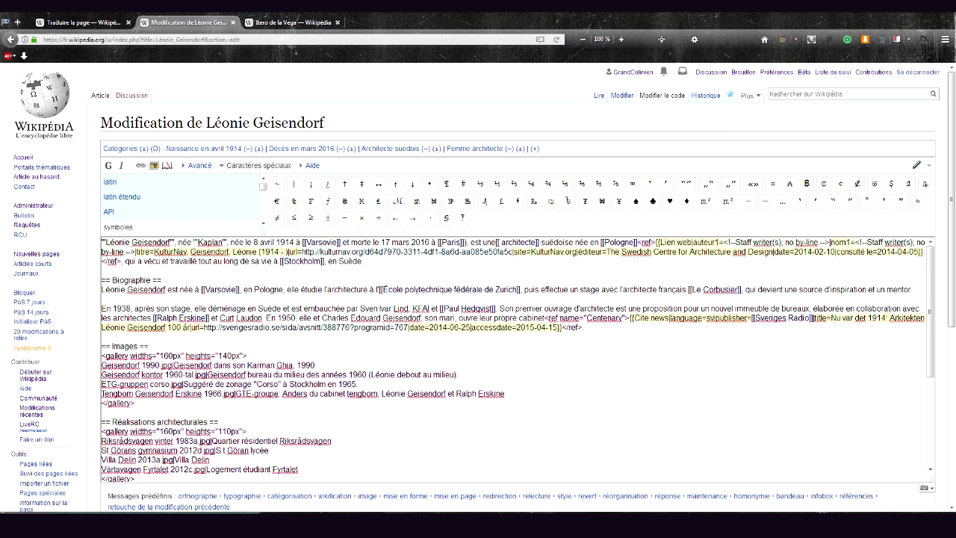
pyautogui.press('Return')
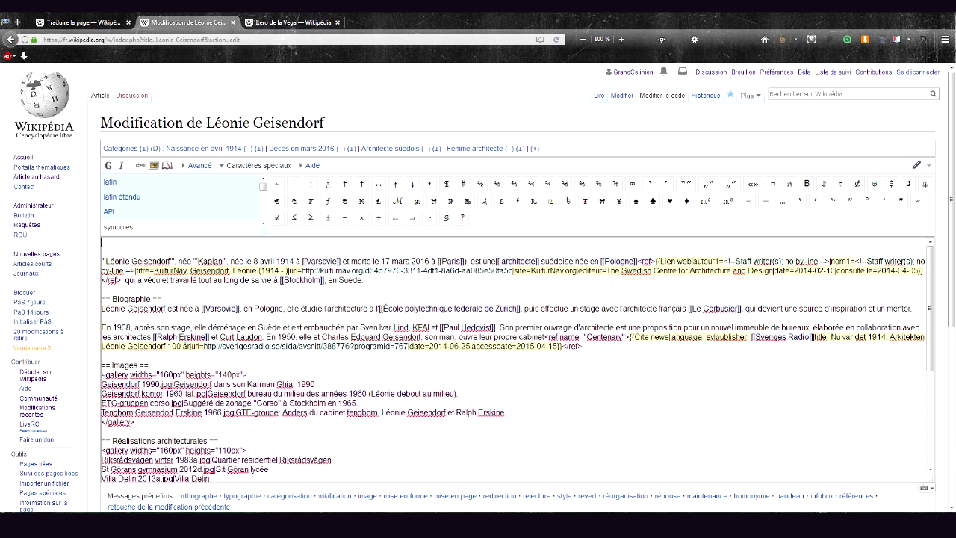
pyautogui.write('{{')
pyautogui.scroll(-3, 97, 302)
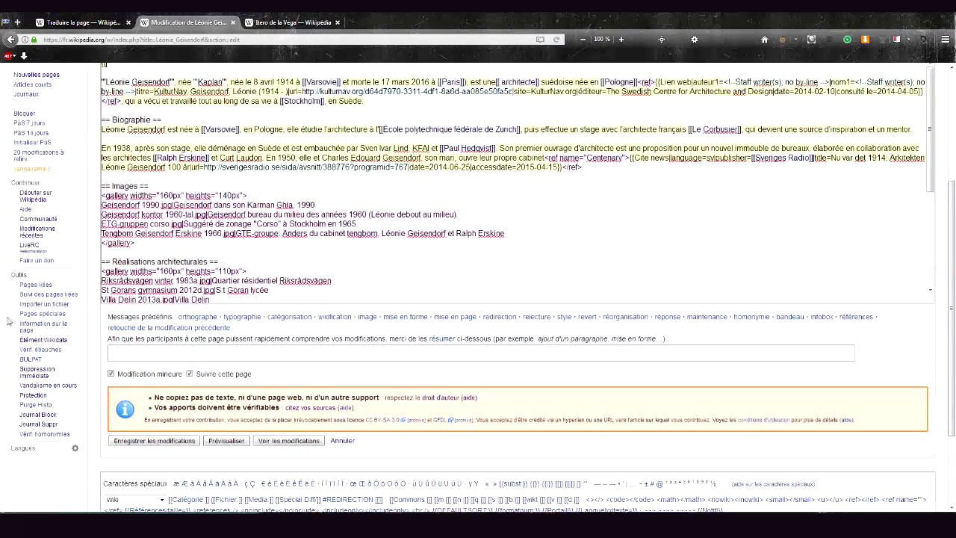
pyautogui.scroll(3, 97, 302)
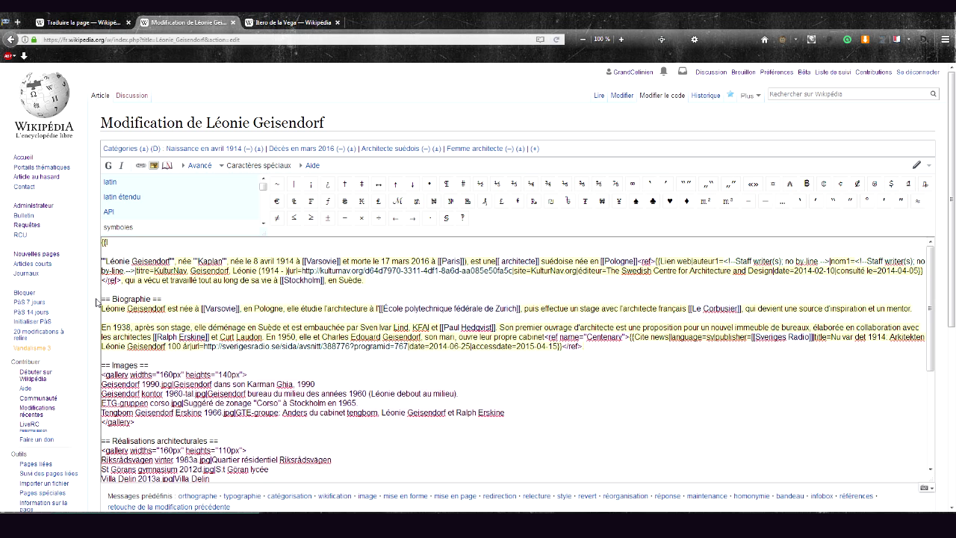
pyautogui.write('fobox Biographie2}')
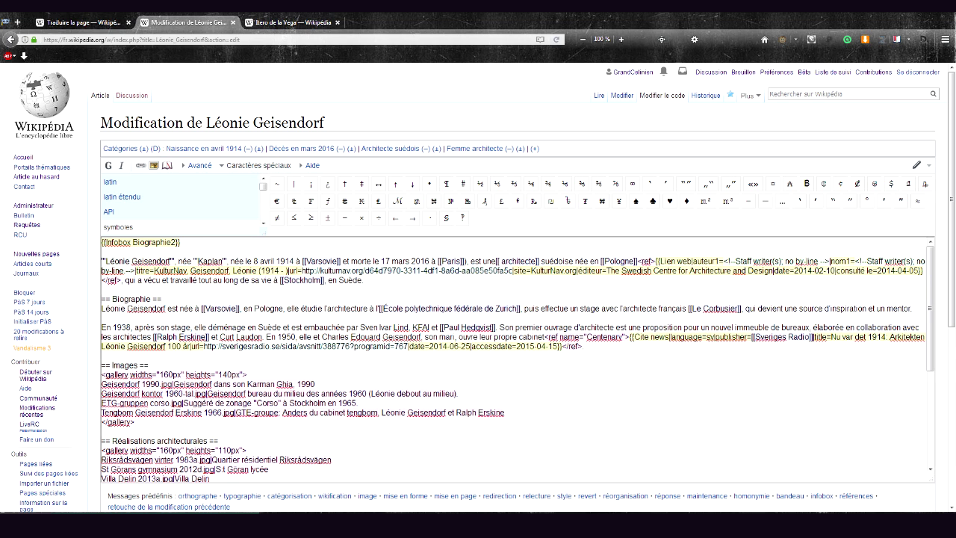
# Correct the spacing around the "architecte" link in the introduction so the space stands before the link's opening brackets
pyautogui.click(464, 261)
pyautogui.press('Delete')
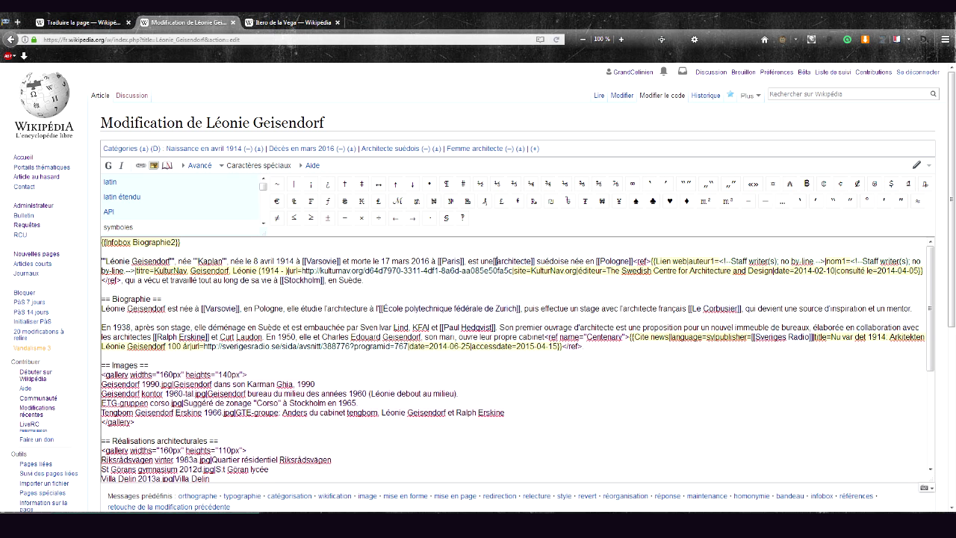
pyautogui.press('Right')
pyautogui.press('Right')
pyautogui.press('Delete')
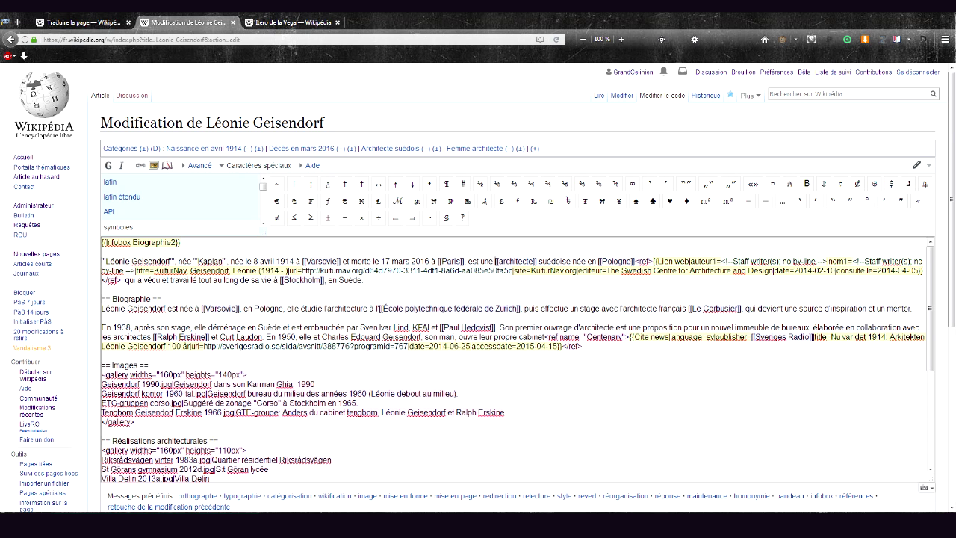
# Insert a blank line between the last external link and the architecture et urbanisme portal banner
pyautogui.scroll(-2, 518, 360)
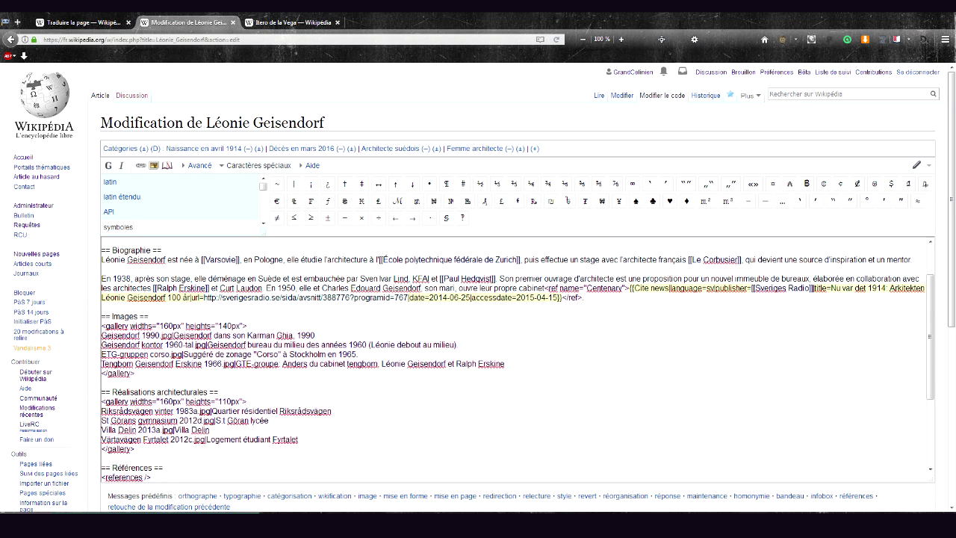
pyautogui.scroll(-5, 518, 360)
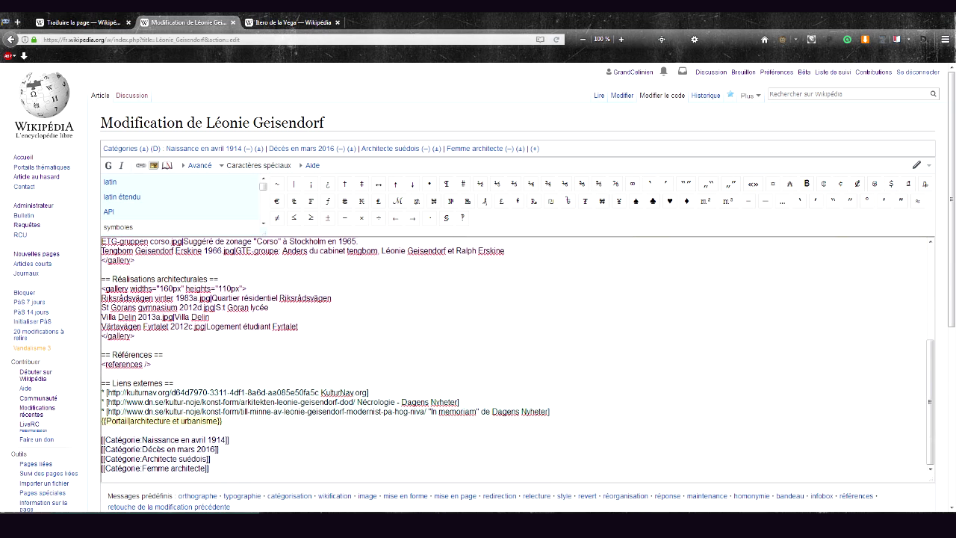
pyautogui.press('Return')
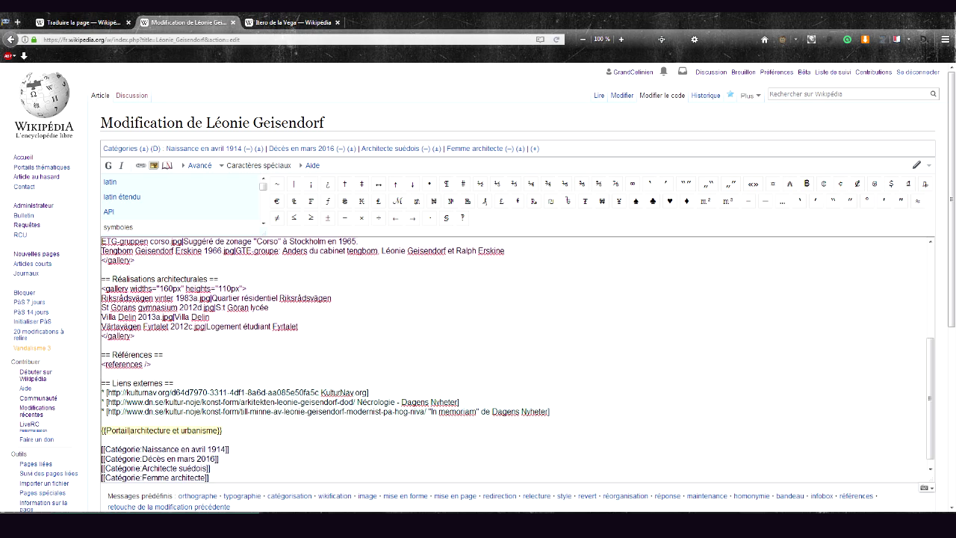
pyautogui.scroll(6, 518, 360)
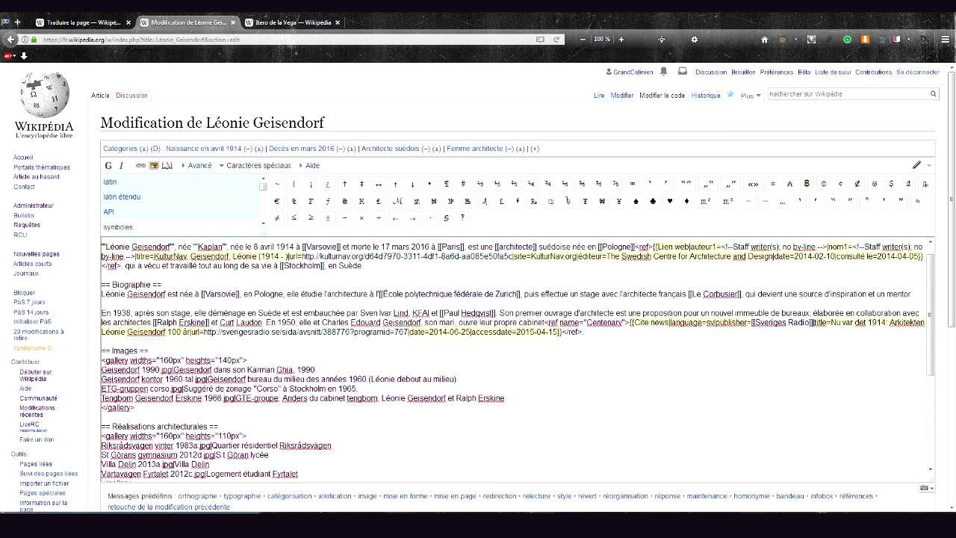
pyautogui.write('{{Infobox Biographie2}}')
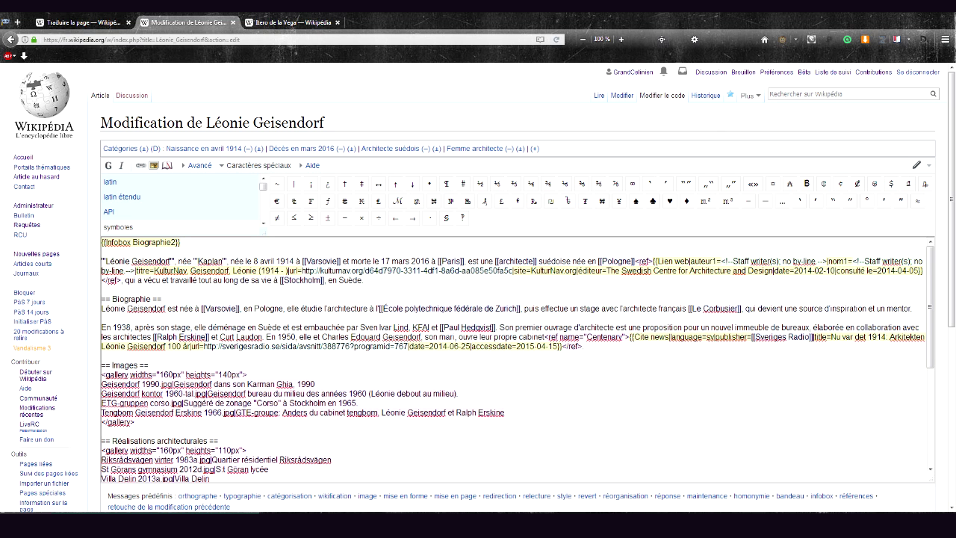
# Add the sort key {{CLEDETRI:Geisendorf, Léonie}} on its own line directly above the categories
pyautogui.scroll(-5, 518, 360)
pyautogui.click(103, 431)
pyautogui.press('Return')
pyautogui.scroll(-1, 517, 359)
pyautogui.scroll(-2, 937, 307)
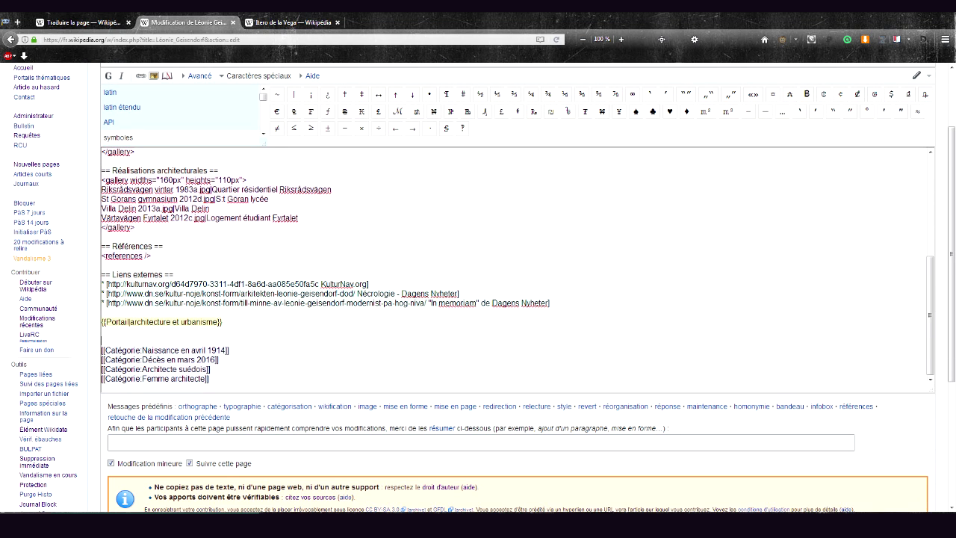
pyautogui.write('{{CLEDETRI:')
pyautogui.scroll(2, 374, 269)
pyautogui.scroll(-2, 374, 268)
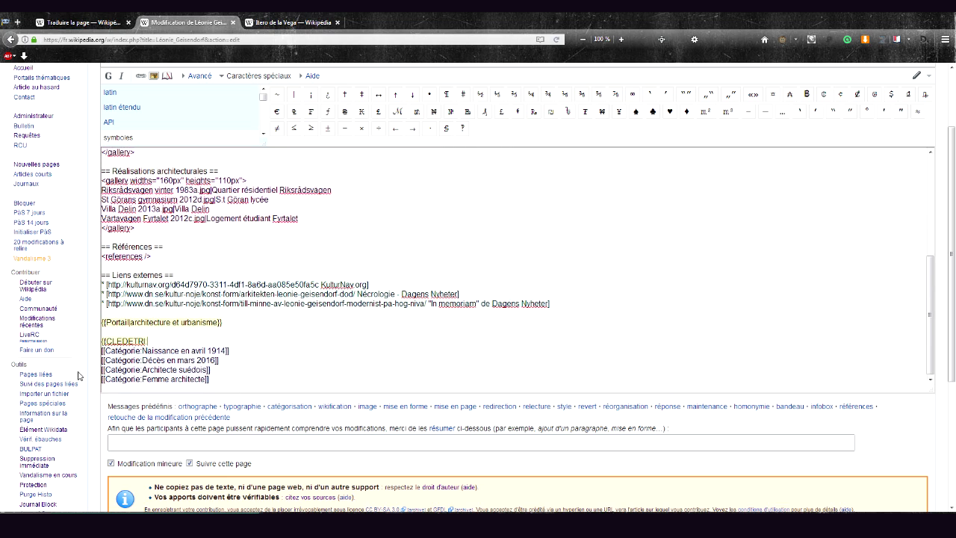
pyautogui.scroll(2, 105, 417)
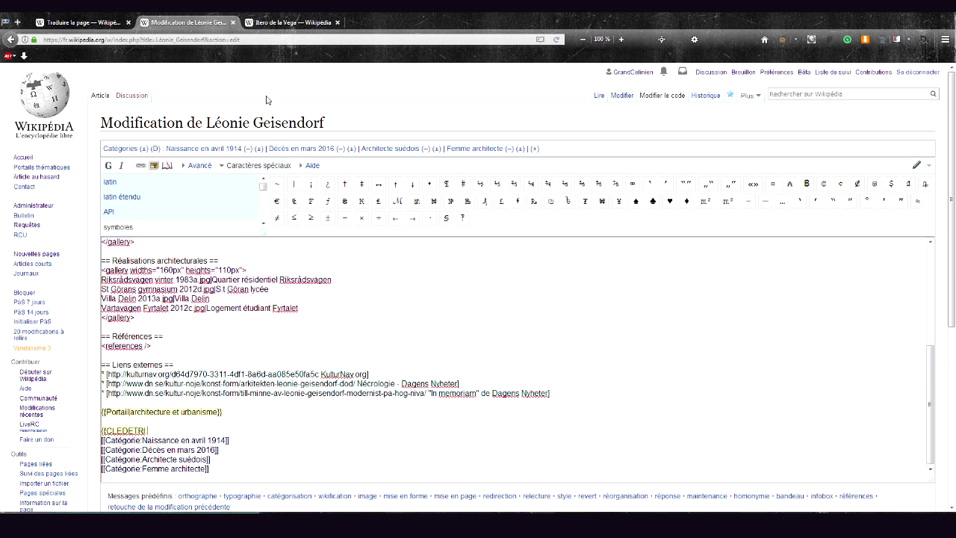
pyautogui.write('Geisendorf, Léonie}}')
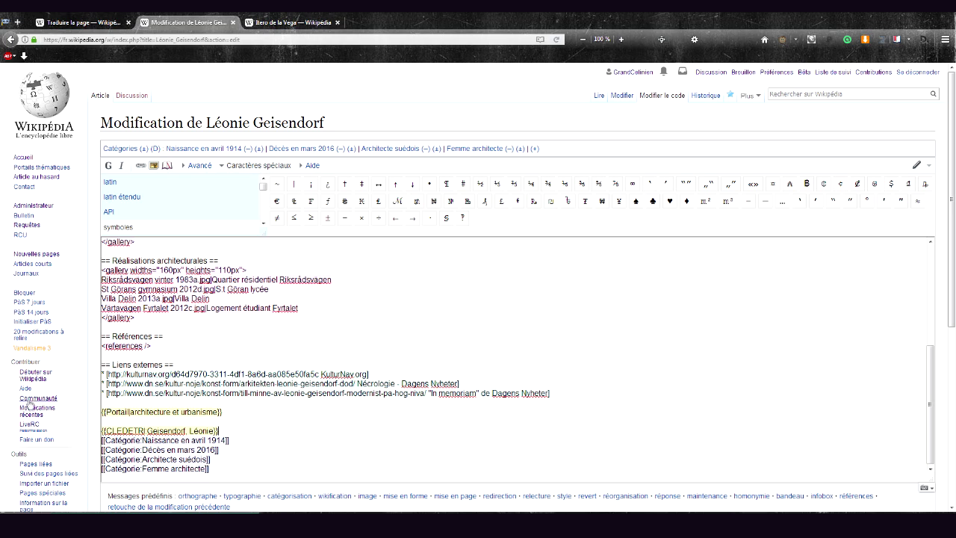
# Save the changes with the edit summary "ajout infobox biographie 2 + mise en forme et corrections diverses"
pyautogui.scroll(-3, 92, 370)
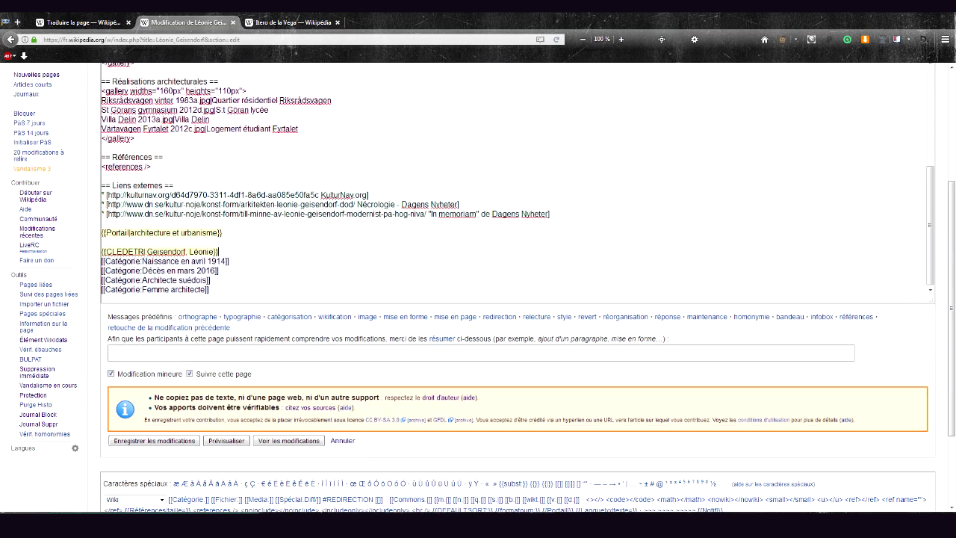
pyautogui.scroll(2, 246, 390)
pyautogui.scroll(5, 221, 385)
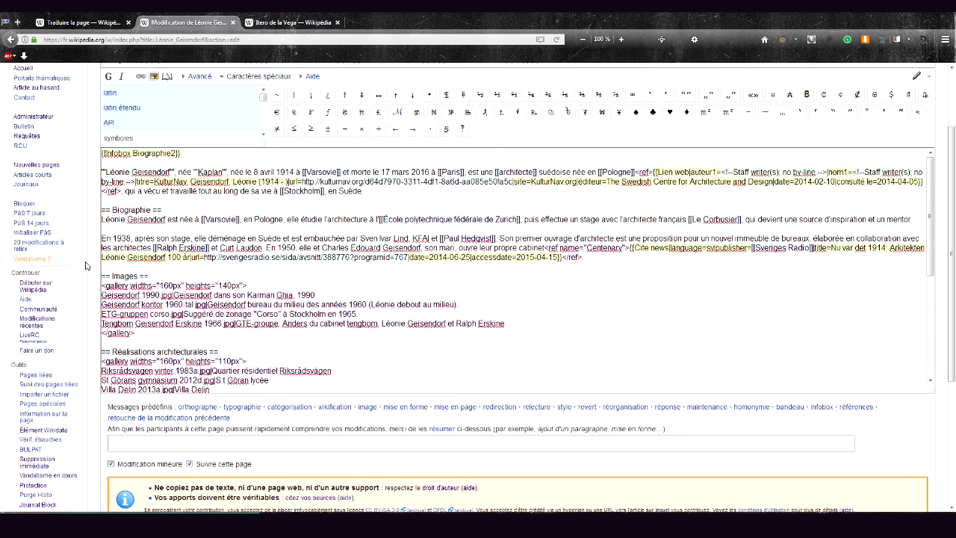
pyautogui.scroll(-2, 129, 479)
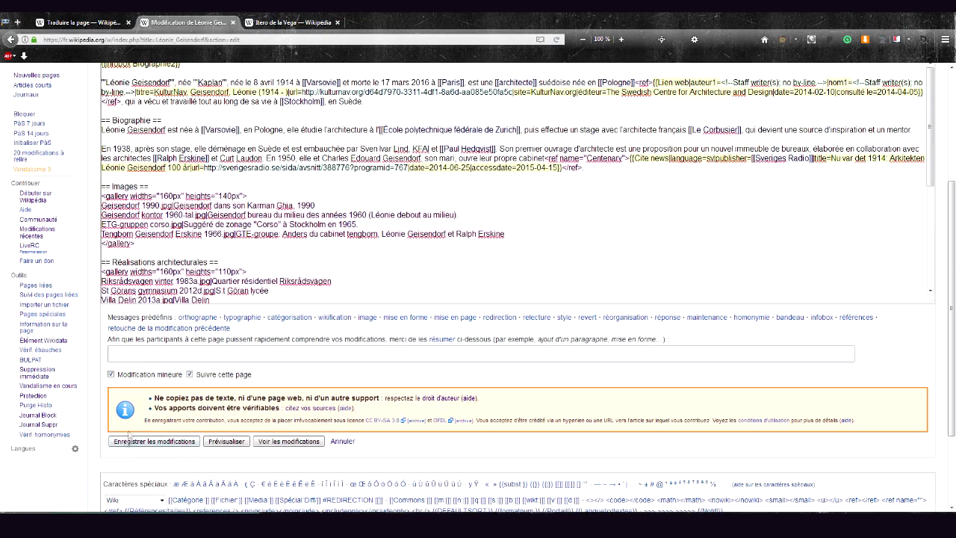
pyautogui.click(147, 356)
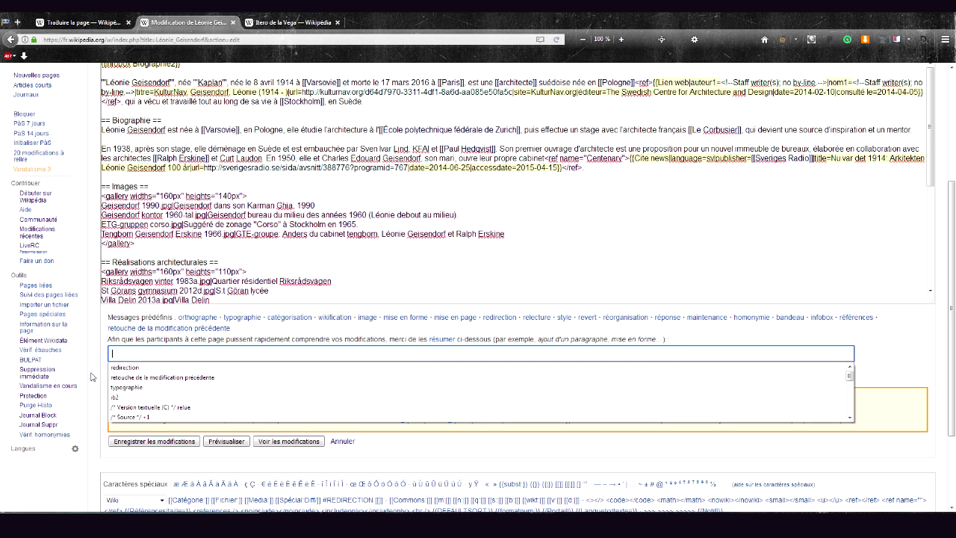
pyautogui.write('ajout')
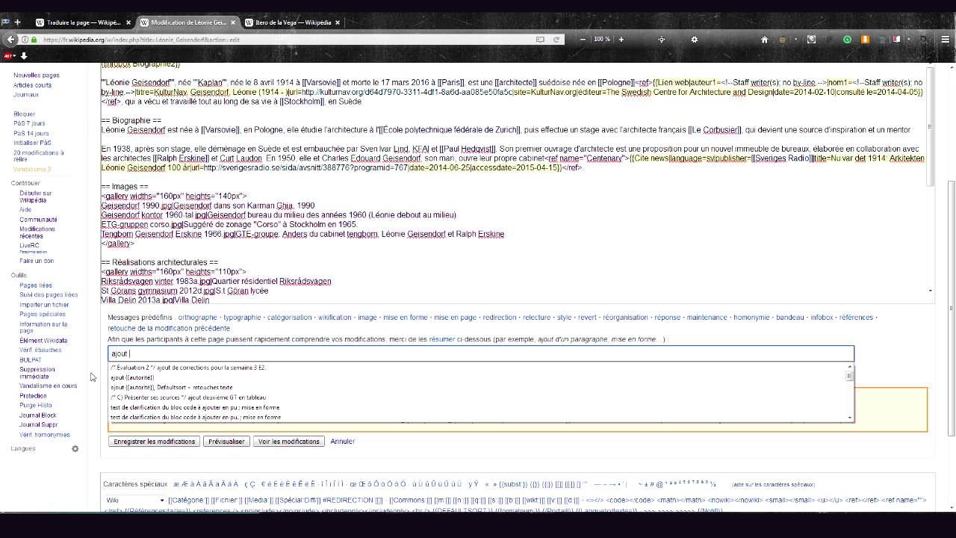
pyautogui.write(' infob')
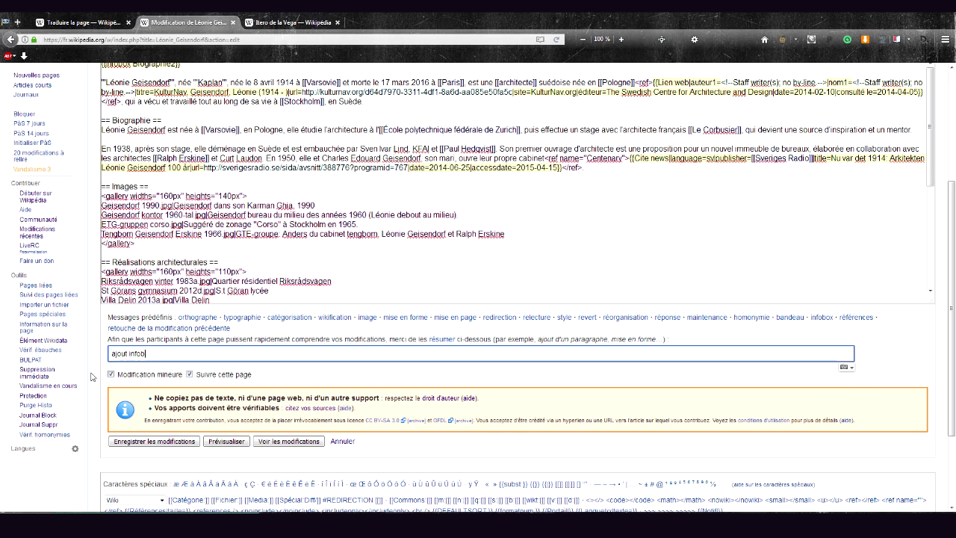
pyautogui.write('ox biographie 2 + mise en forme et corrections diverses')
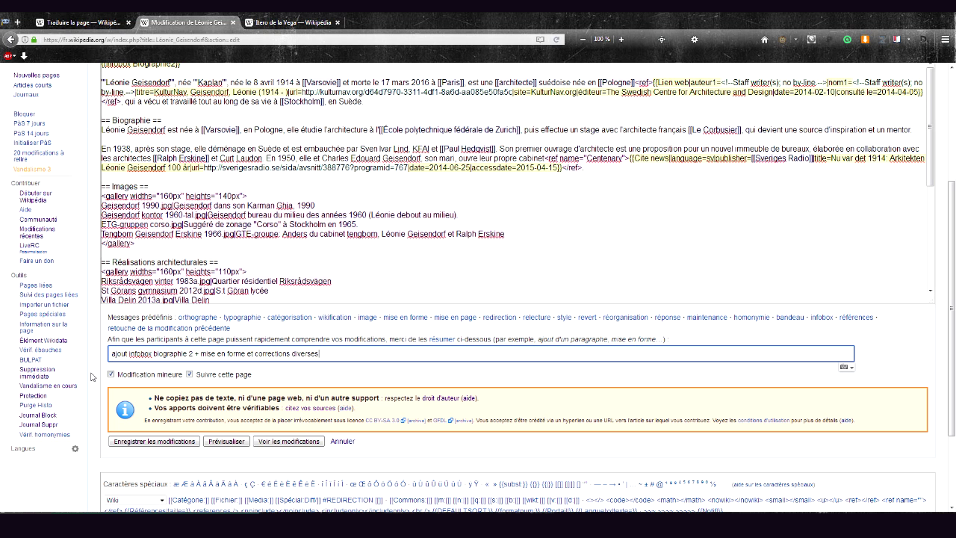
pyautogui.click(144, 441)
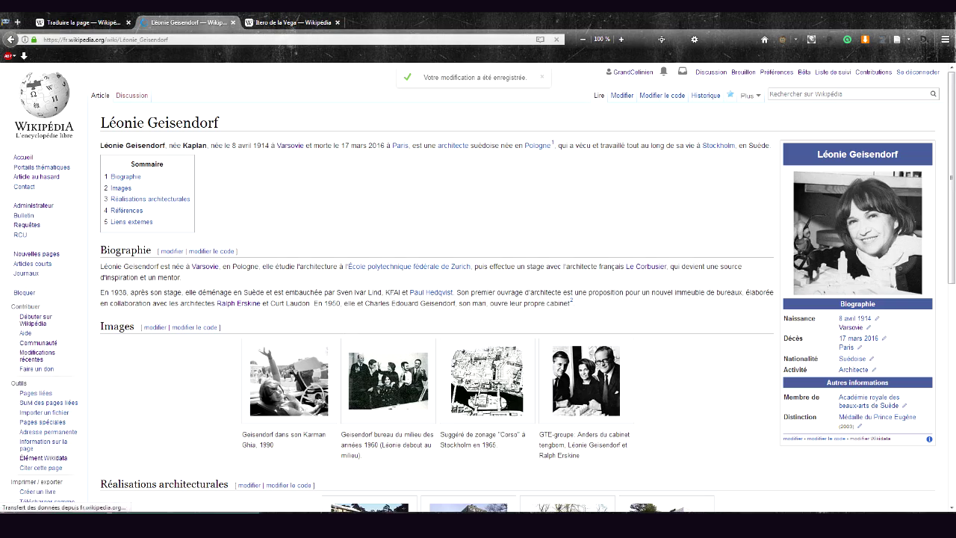
# Examine the saved article from the infobox and biography through the image galleries, references, portal banner and categories
pyautogui.scroll(-1, 343, 349)
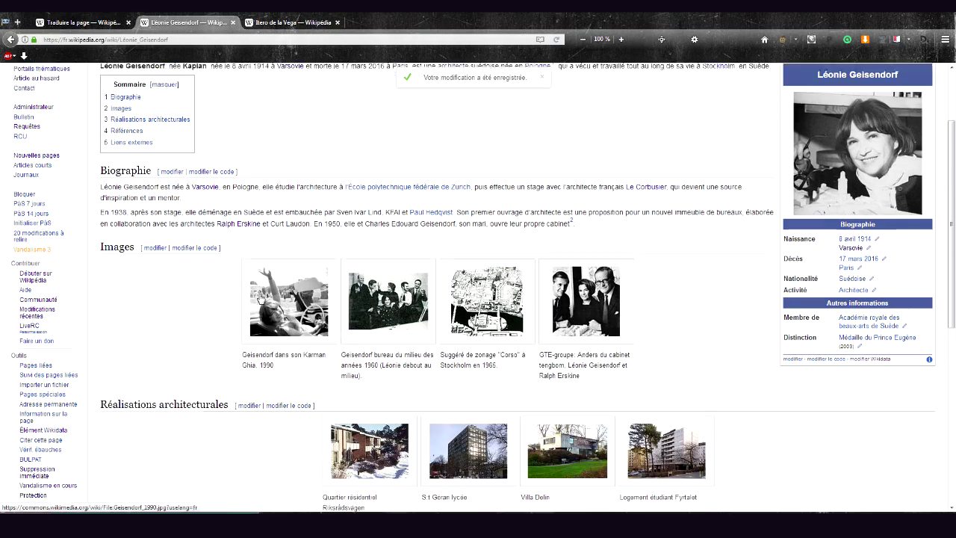
pyautogui.scroll(-1, 359, 293)
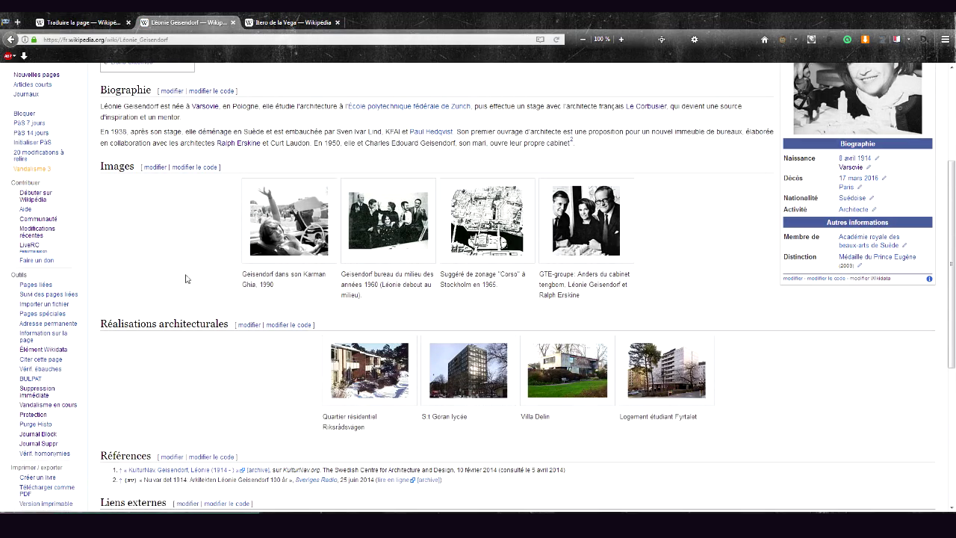
pyautogui.scroll(-2, 670, 274)
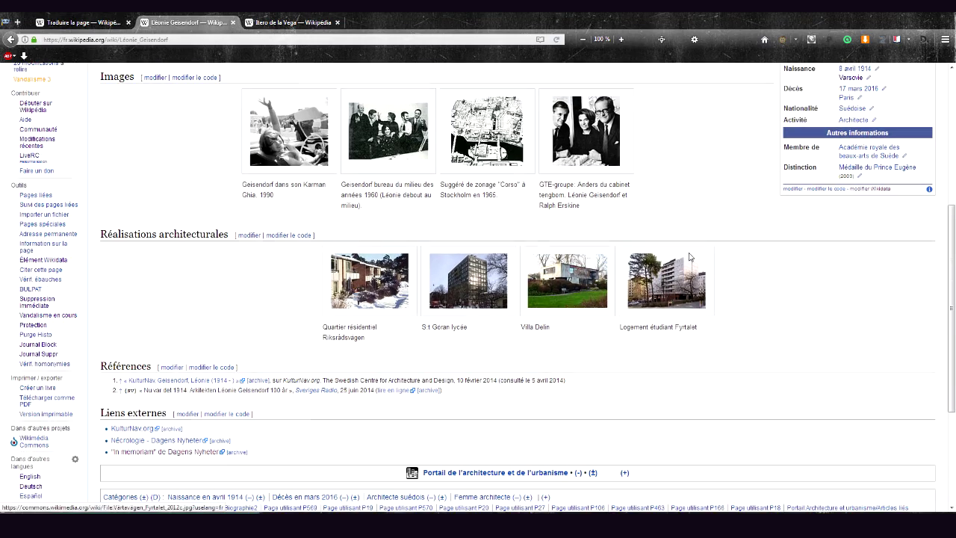
pyautogui.scroll(3, 368, 273)
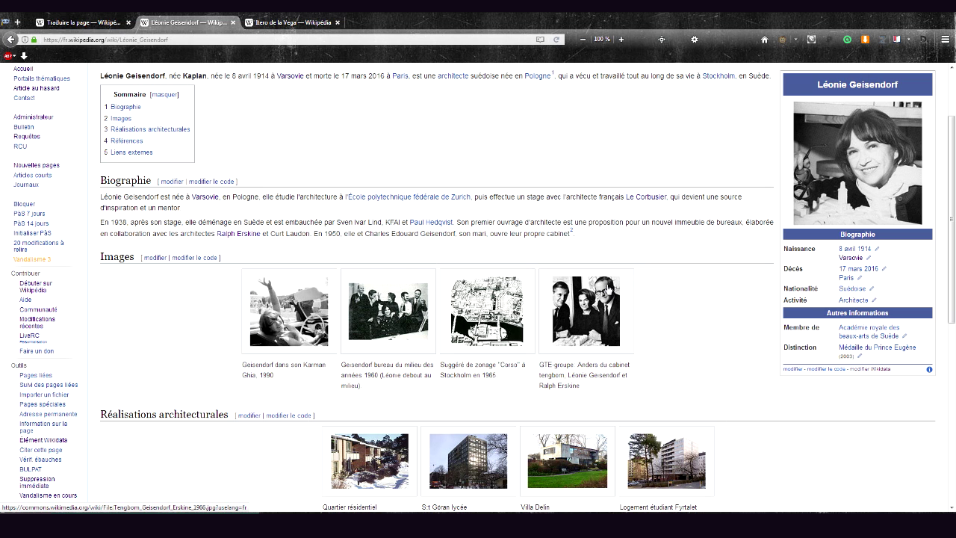
pyautogui.scroll(1, 754, 305)
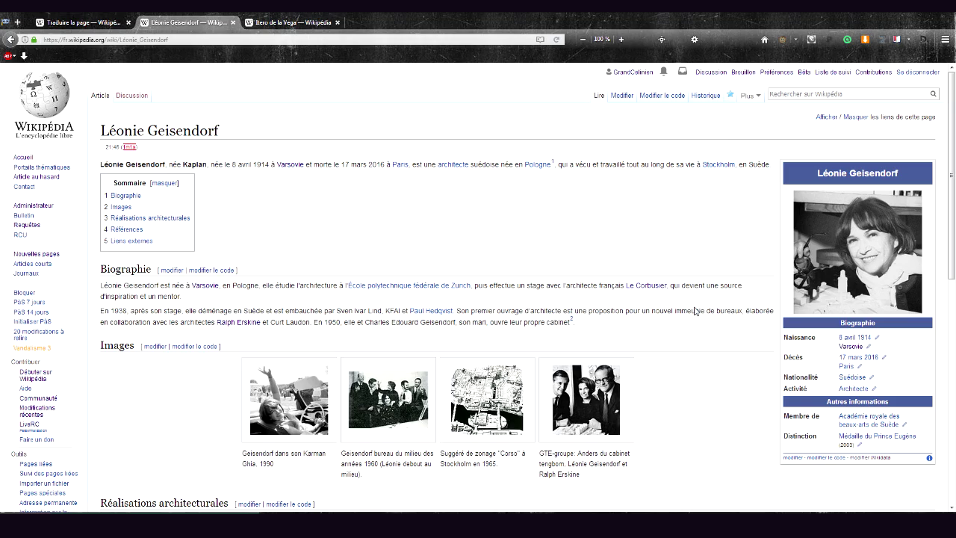
pyautogui.scroll(-5, 695, 313)
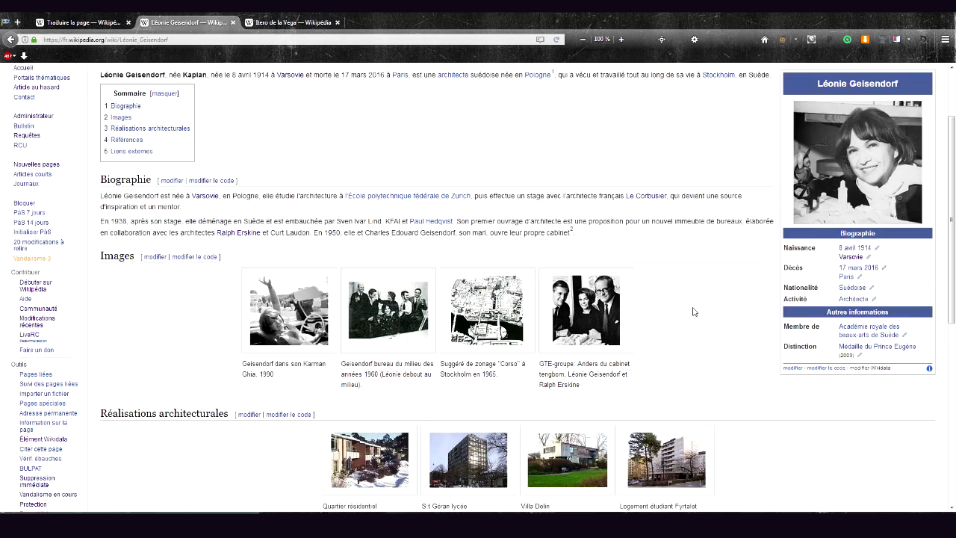
pyautogui.scroll(-3, 697, 316)
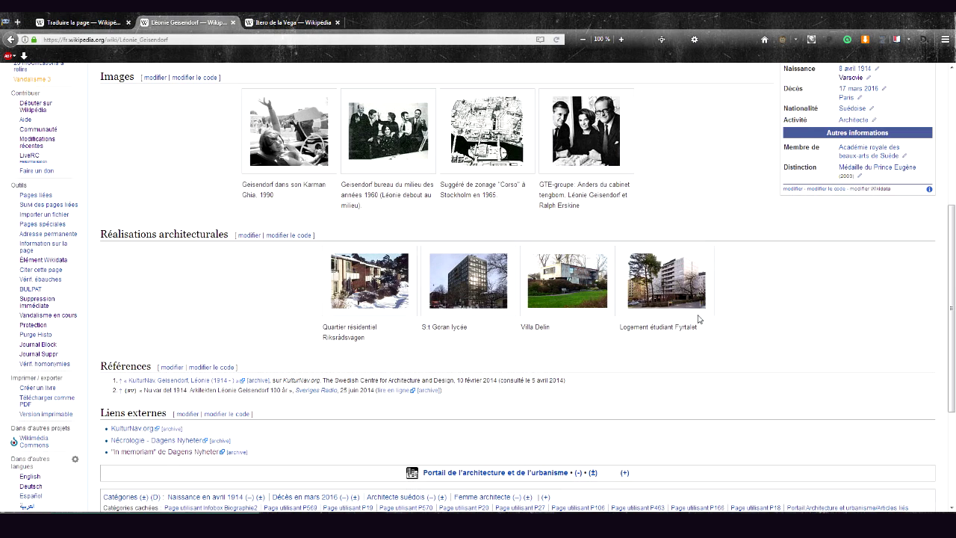
pyautogui.scroll(3, 710, 373)
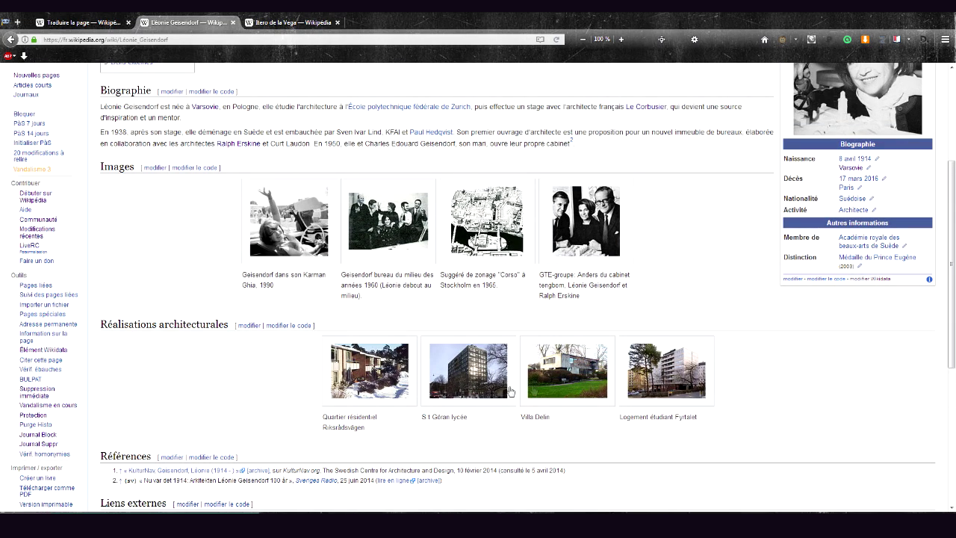
# Examine the gallery captions in the wikicode of the Images section and return to the article
pyautogui.click(197, 168)
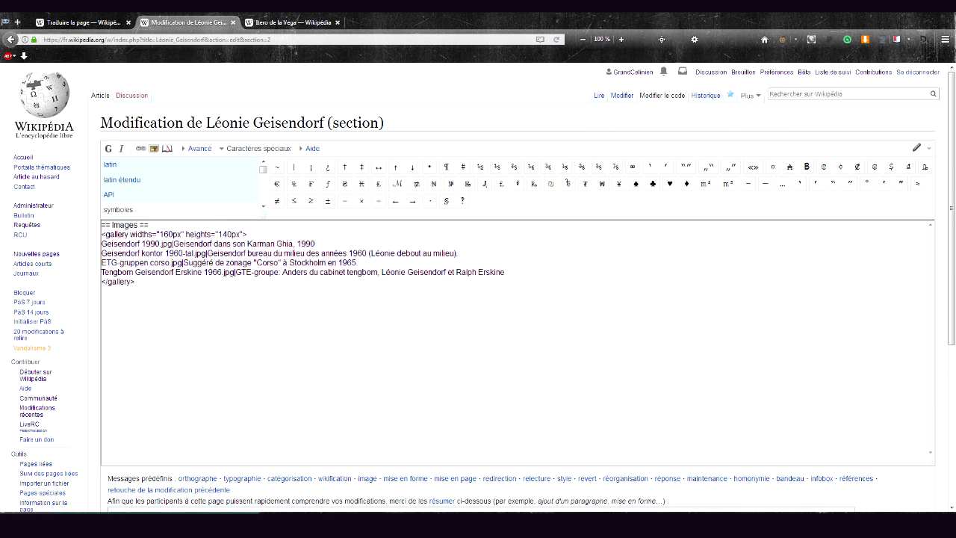
pyautogui.moveTo(212, 253); pyautogui.dragTo(457, 254)
pyautogui.click(458, 253)
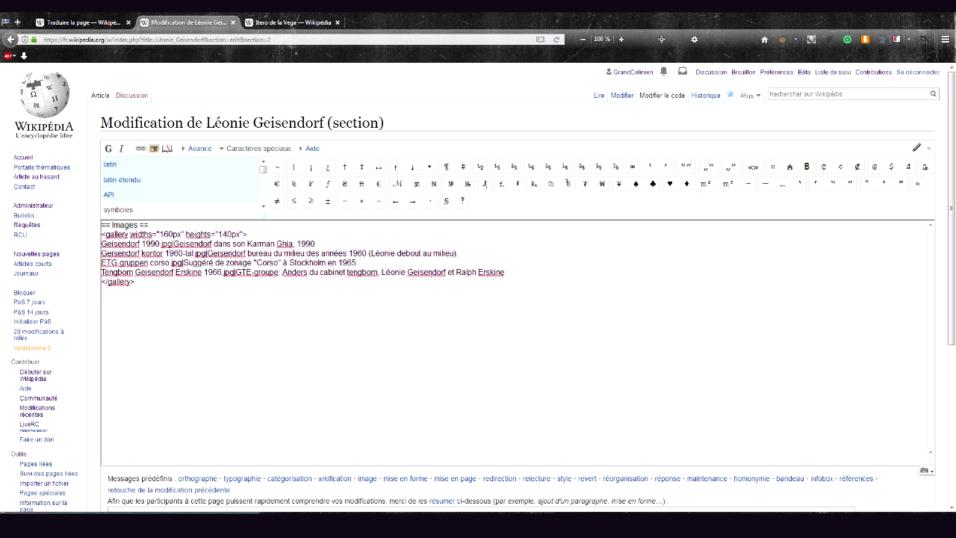
pyautogui.click(100, 95)
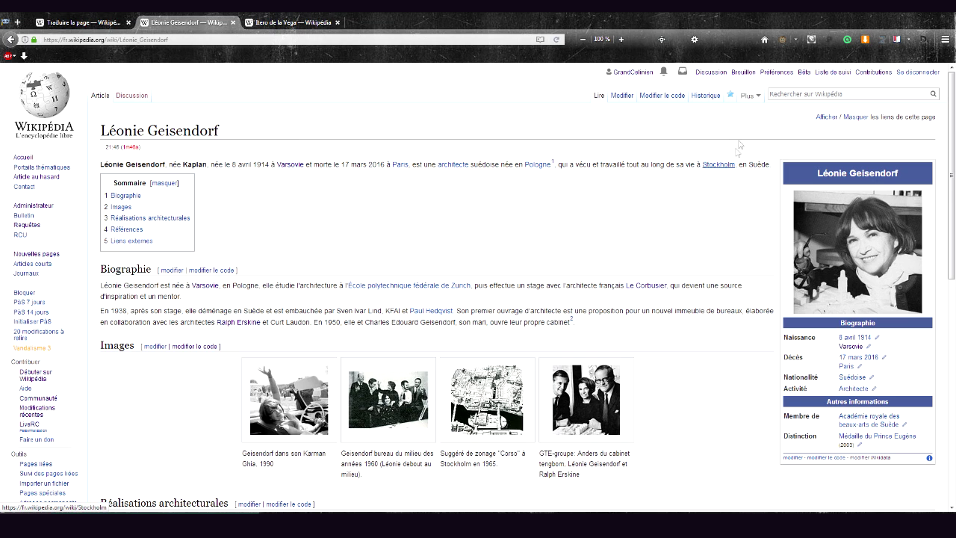
# Find and open the project page Projet:Les sans pagEs
pyautogui.click(777, 94)
pyautogui.write('Fro')
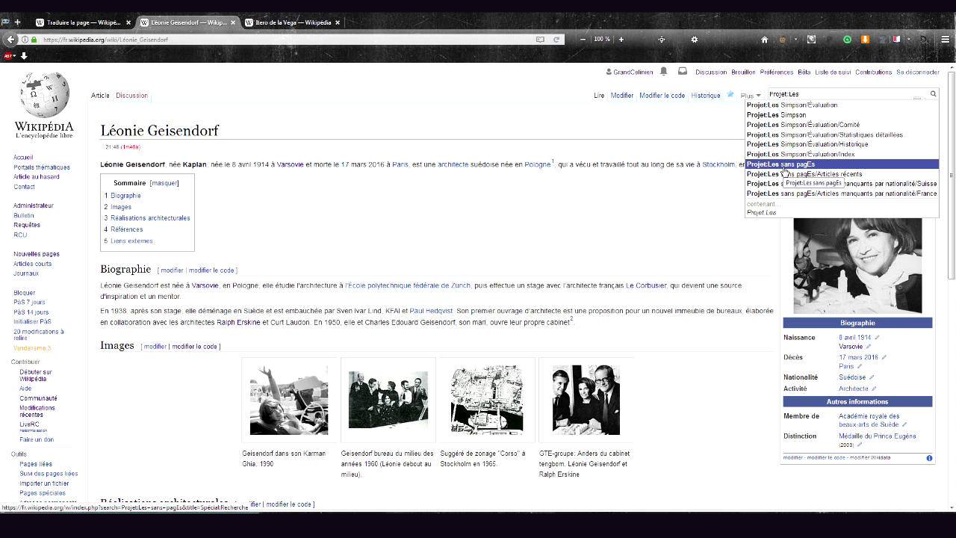
pyautogui.click(785, 166)
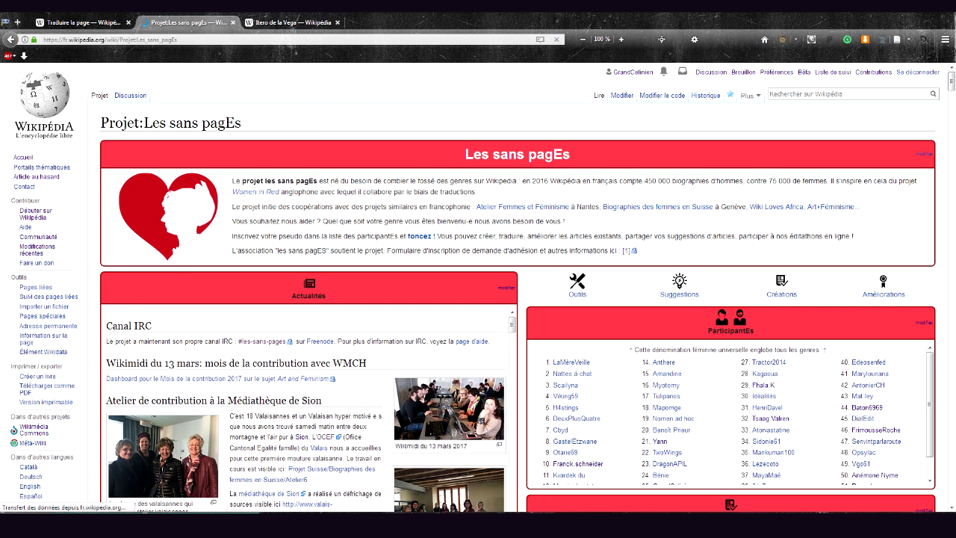
# Open the subpage behind the Articles créés list of the Les sans pagEs project
pyautogui.scroll(-2, 385, 233)
pyautogui.scroll(-2, 422, 318)
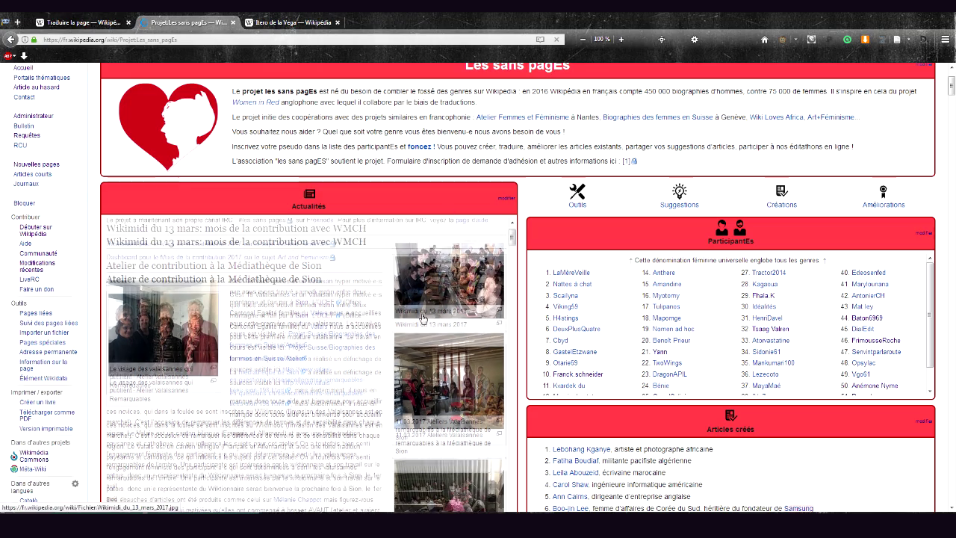
pyautogui.scroll(-4, 529, 207)
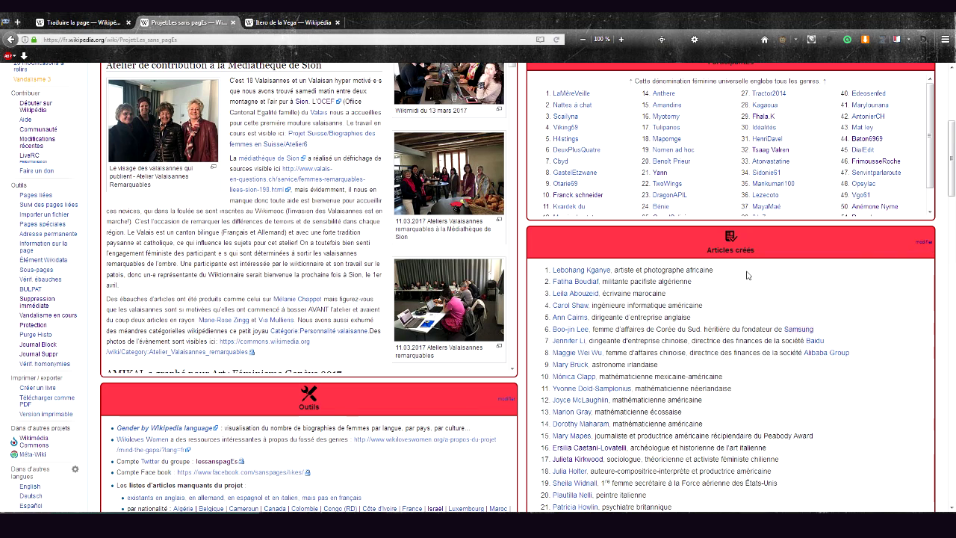
pyautogui.scroll(-3, 639, 415)
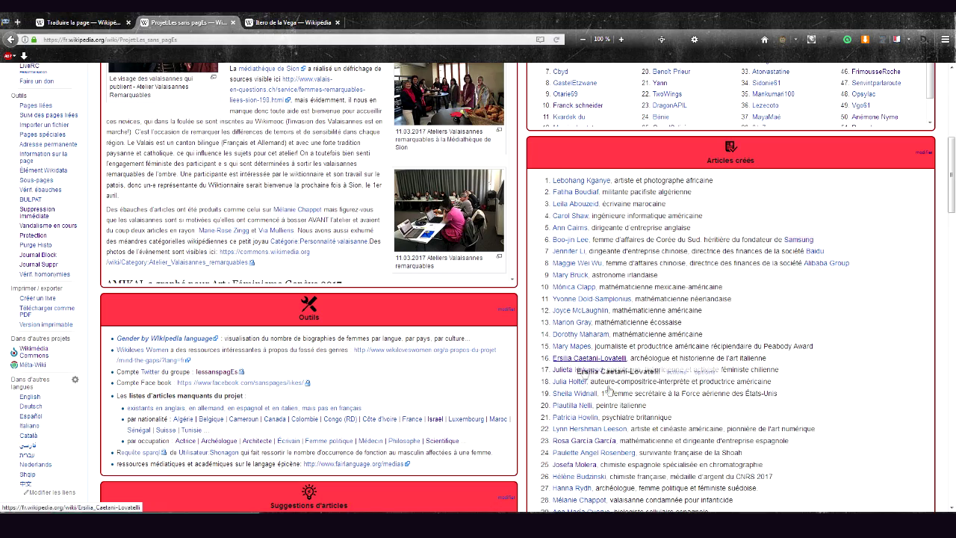
pyautogui.scroll(6, 728, 470)
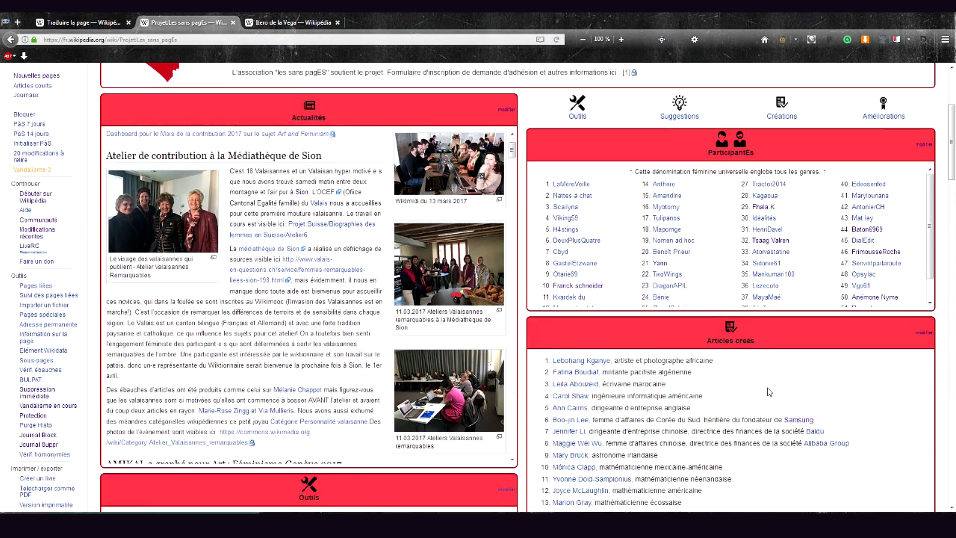
pyautogui.scroll(3, 768, 392)
pyautogui.scroll(-3, 752, 407)
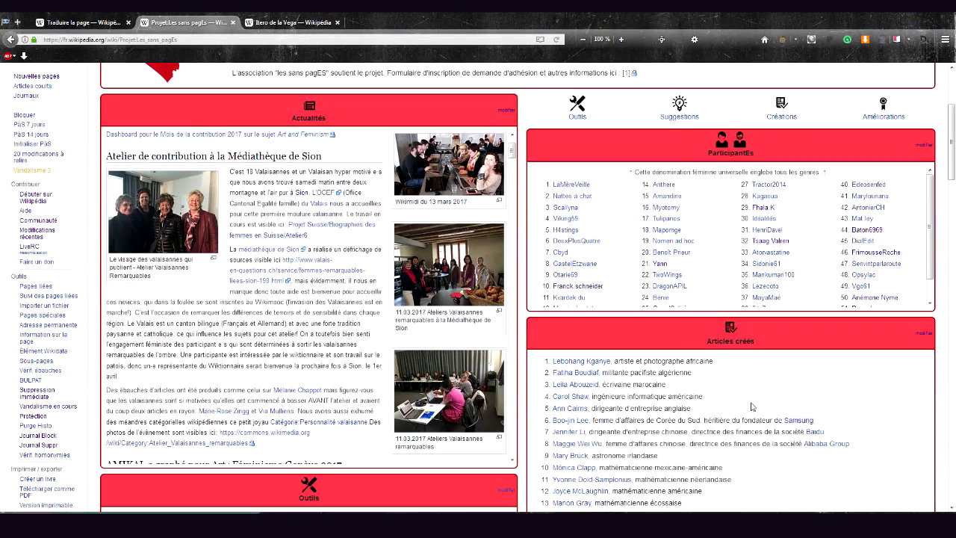
pyautogui.click(925, 333)
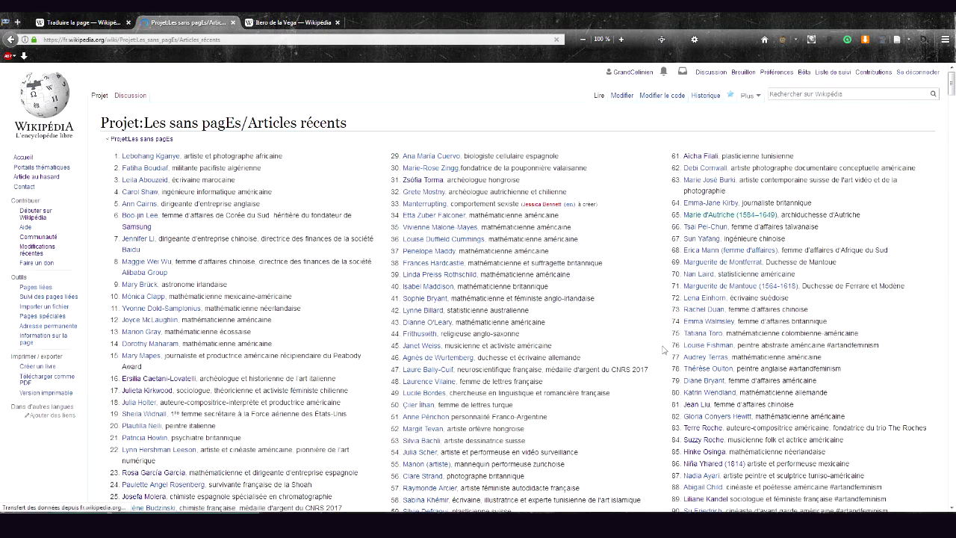
# Look over the Articles récents list and open its full wikicode for editing
pyautogui.scroll(-1, 391, 263)
pyautogui.scroll(-3, 390, 262)
pyautogui.scroll(5, 358, 273)
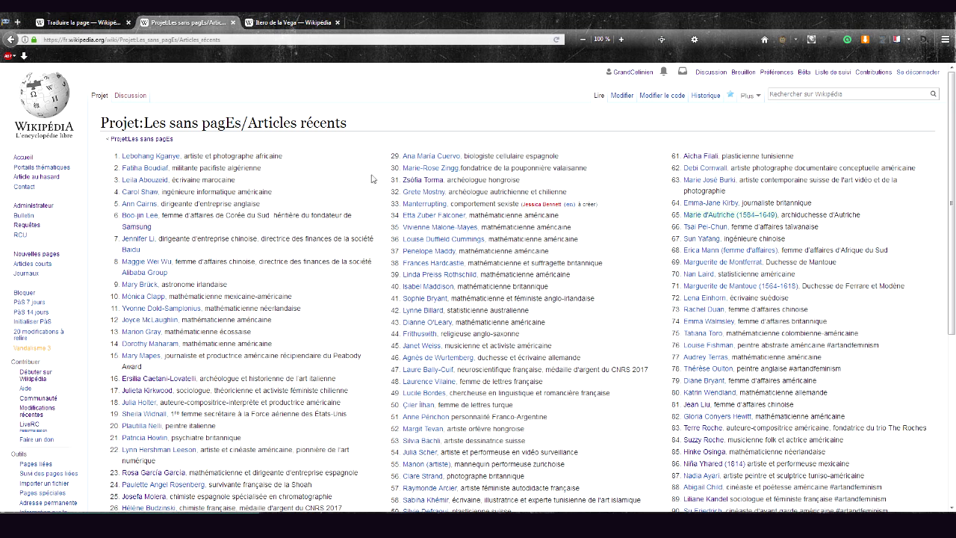
pyautogui.click(664, 97)
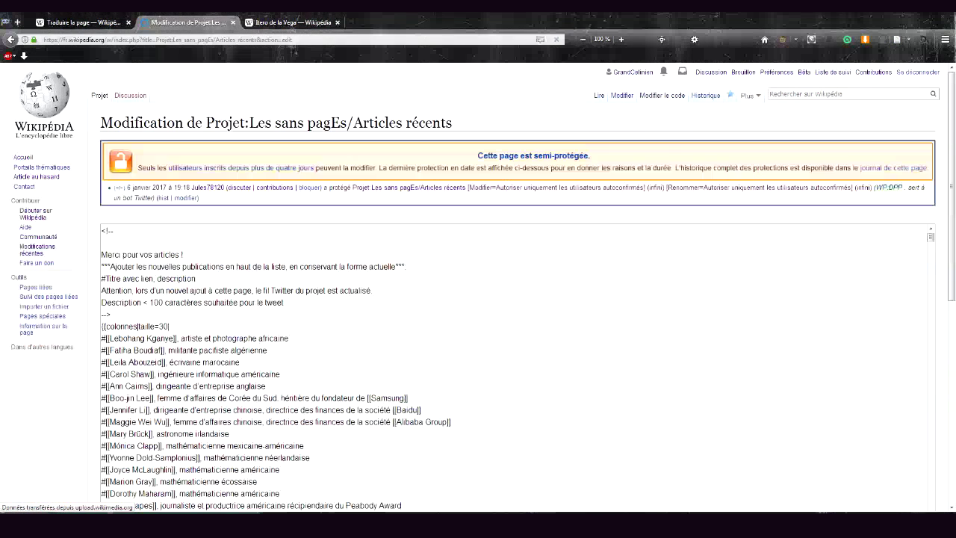
# Add the entry #[[Léonie Geisendorf]], architecte suédoise as the first item of the recent articles list
pyautogui.scroll(-2, 478, 299)
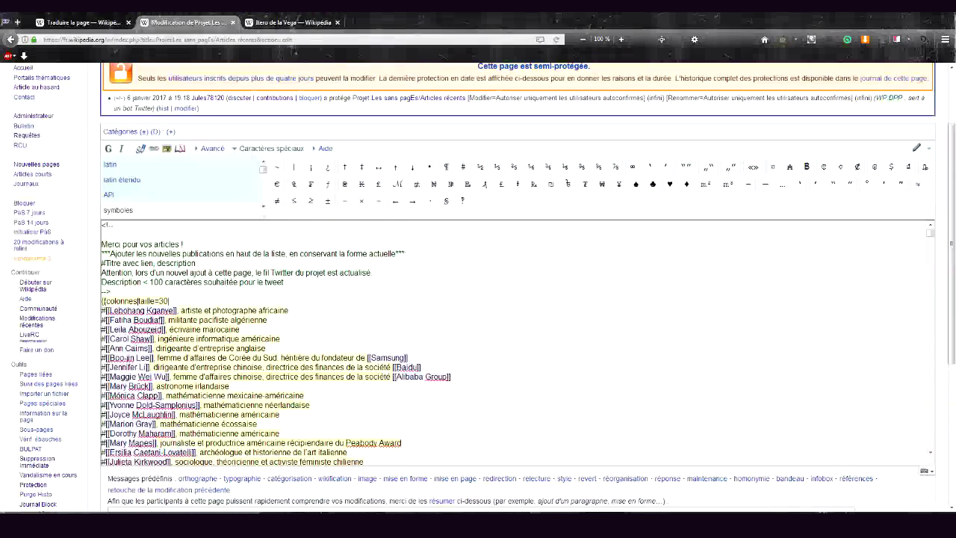
pyautogui.press('Return')
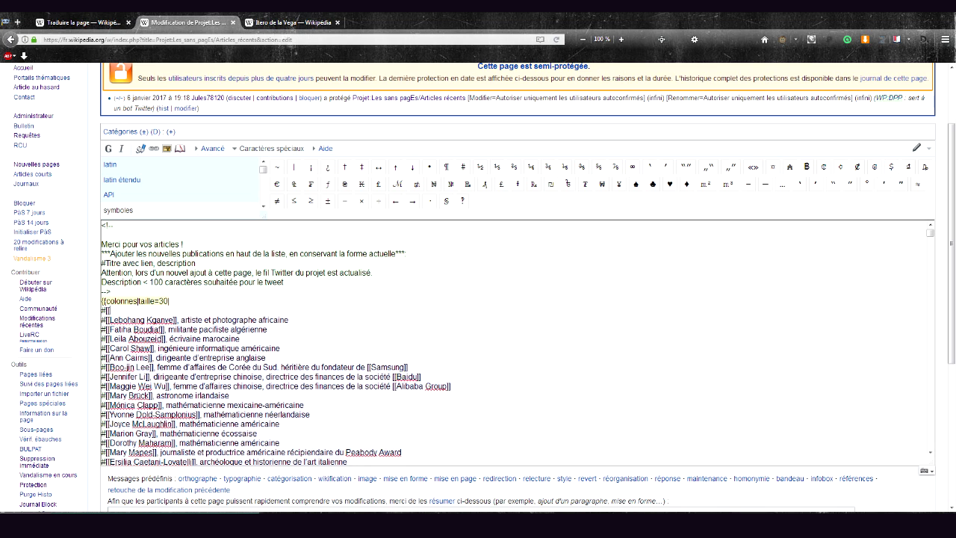
pyautogui.write('nie Geisendorf]], architecte')
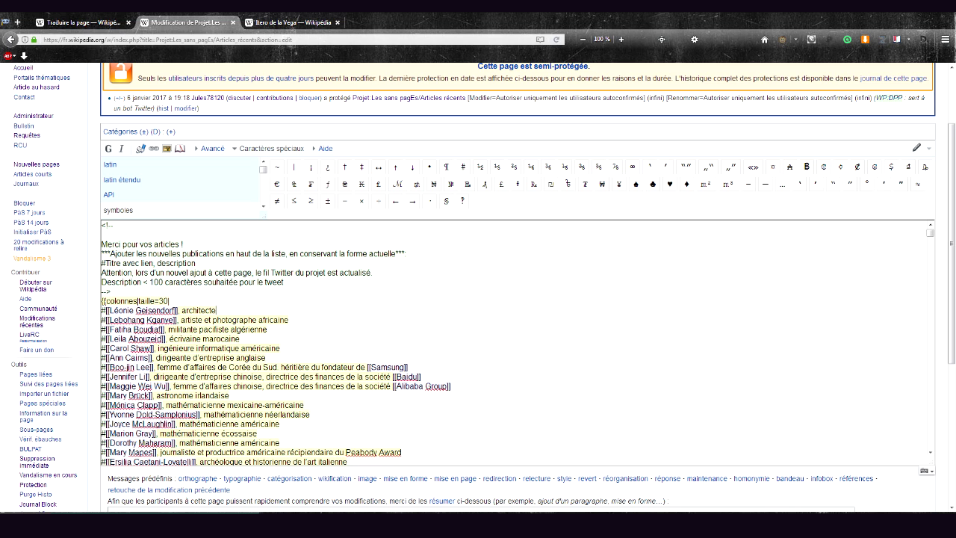
pyautogui.write(' suédoise')
# Preview the edited recent articles list and check the new Léonie Geisendorf entry
pyautogui.scroll(-6, 99, 338)
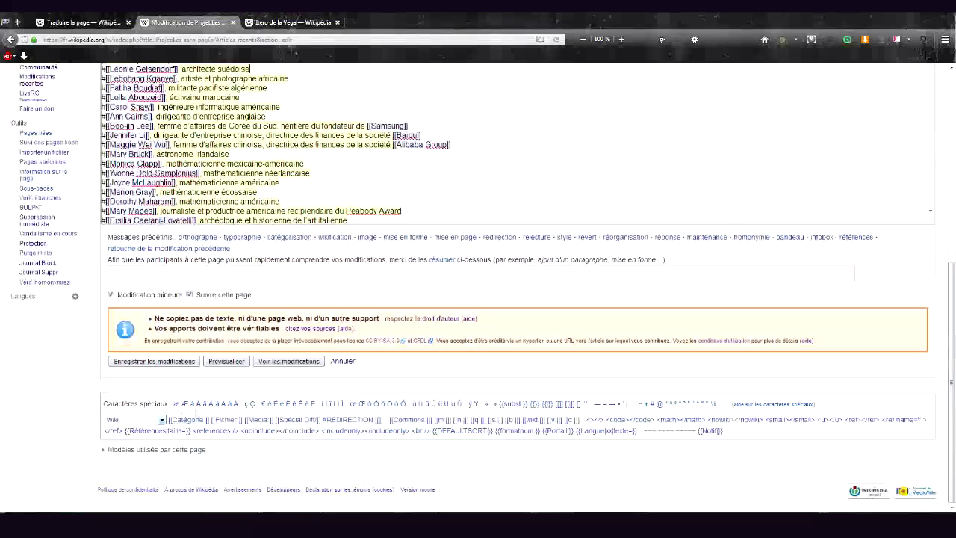
pyautogui.click(227, 362)
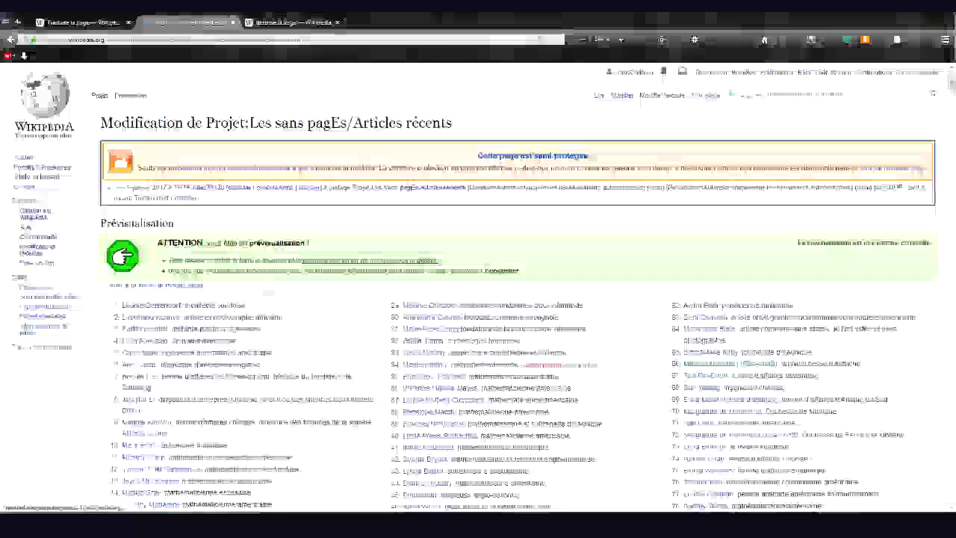
pyautogui.scroll(-2, 478, 299)
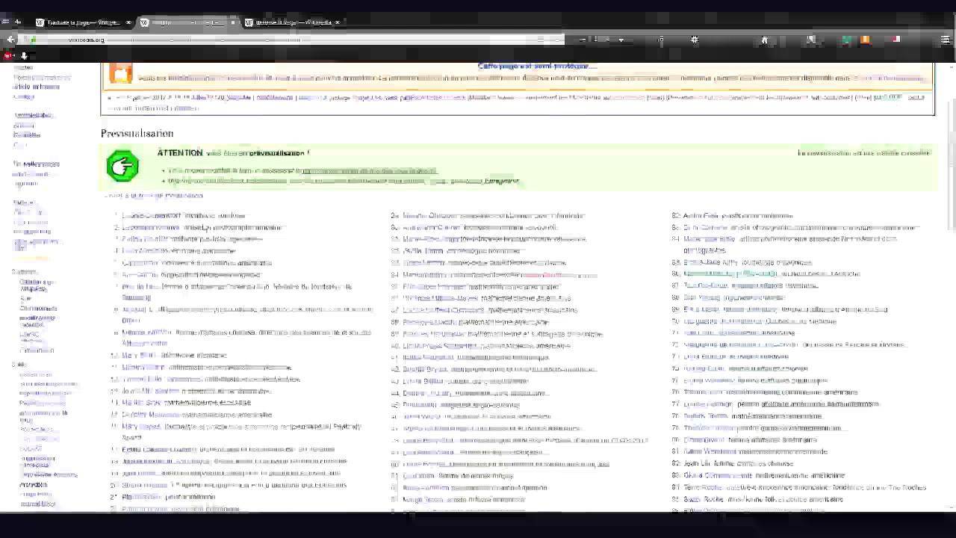
pyautogui.scroll(-2, 203, 228)
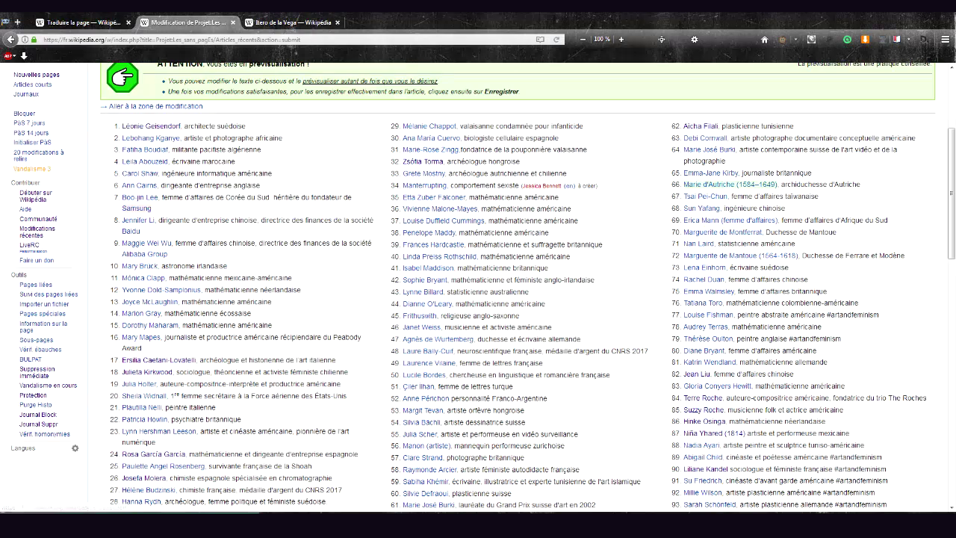
pyautogui.scroll(-10, 49, 317)
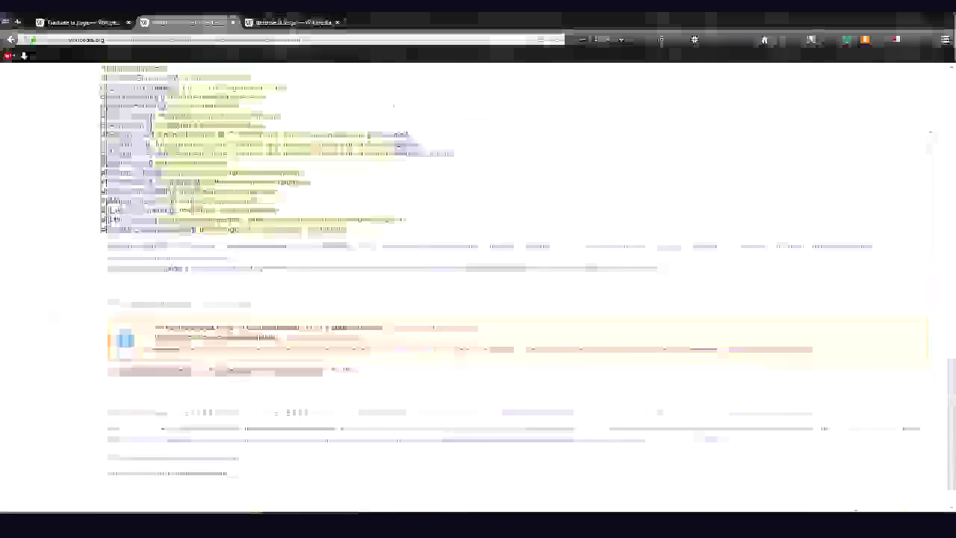
# Save the recent articles list with the edit summary "+1"
pyautogui.click(112, 258)
pyautogui.write('+1')
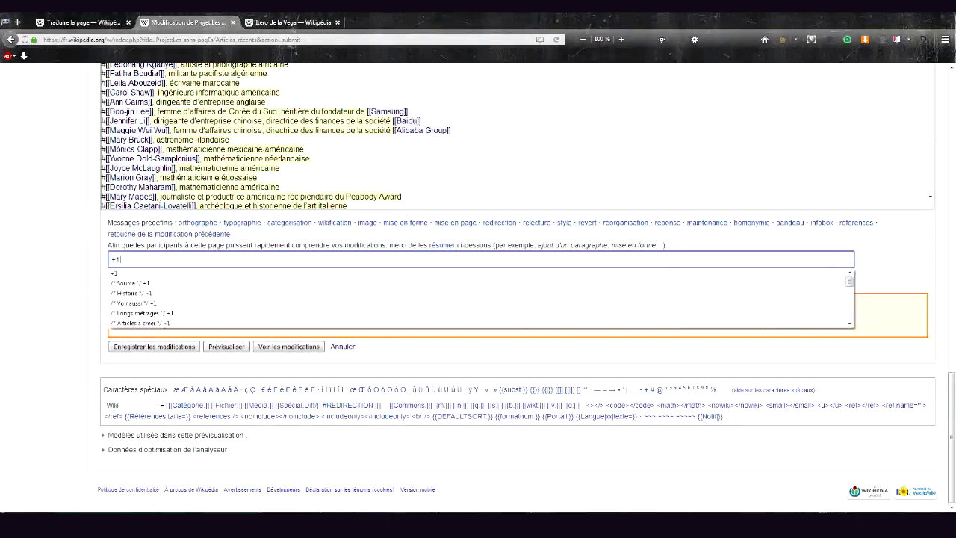
pyautogui.click(131, 348)
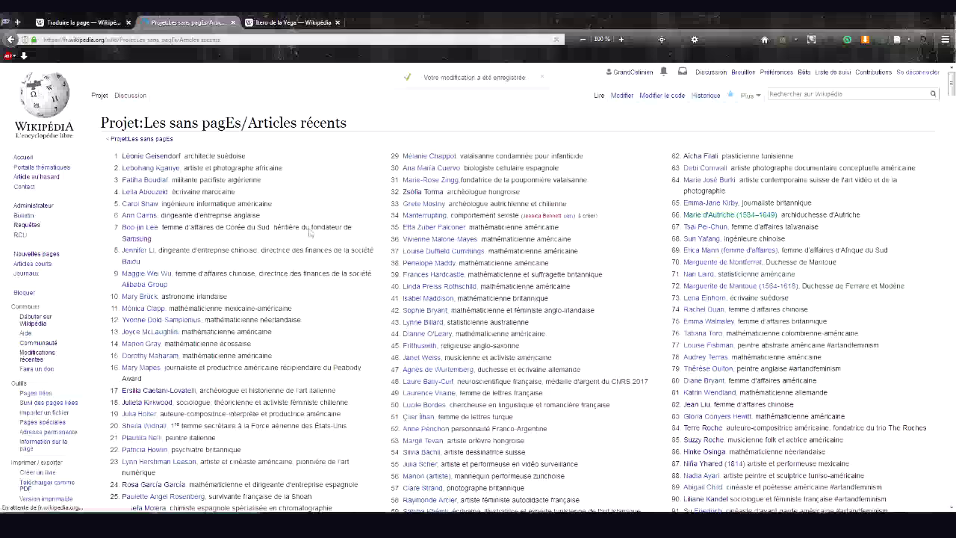
# Open the Léonie Geisendorf article from the project list and close the browser tab of the translation tool
pyautogui.click(146, 164)
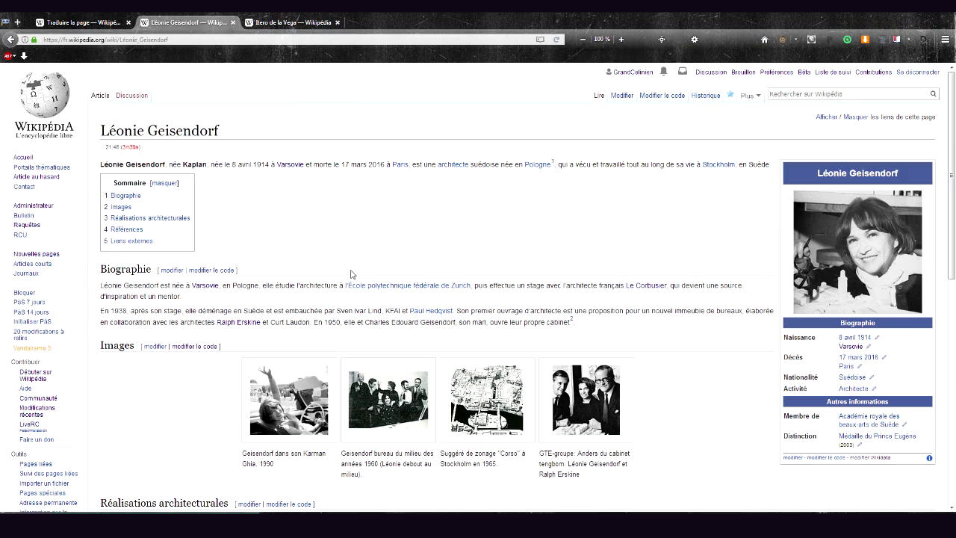
pyautogui.scroll(-3, 353, 273)
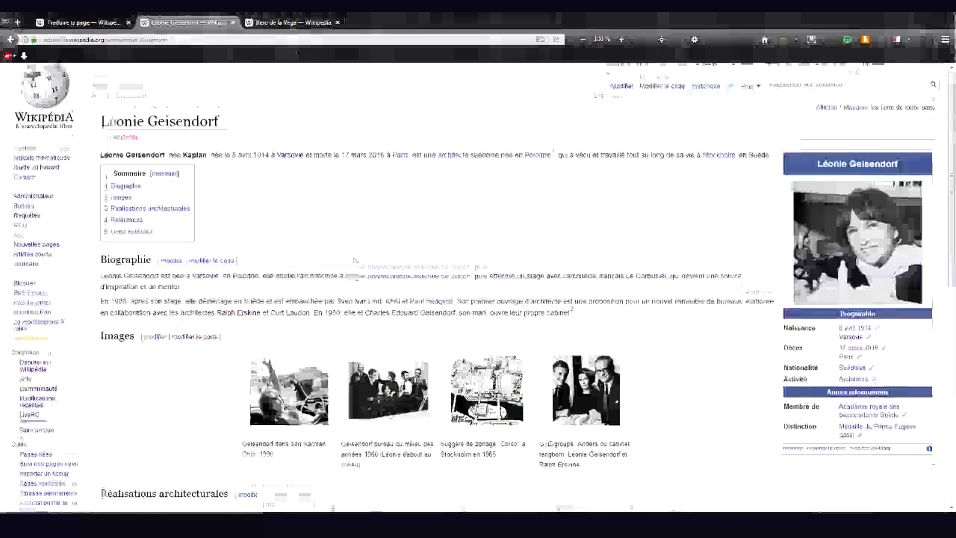
pyautogui.scroll(3, 478, 263)
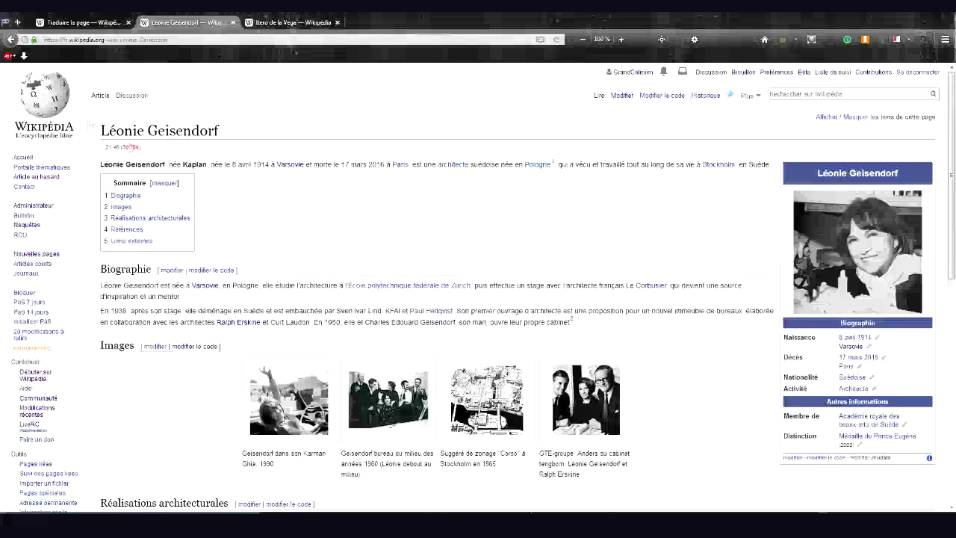
pyautogui.click(129, 23)
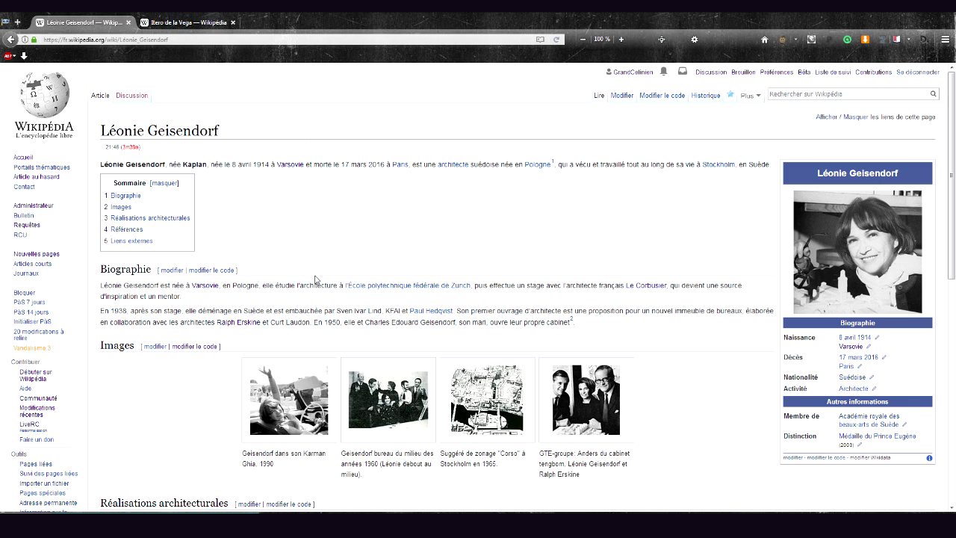
# Return to the Projet:Les sans pagEs page through the browsing history and open its discussion page
pyautogui.rightClick(11, 39)
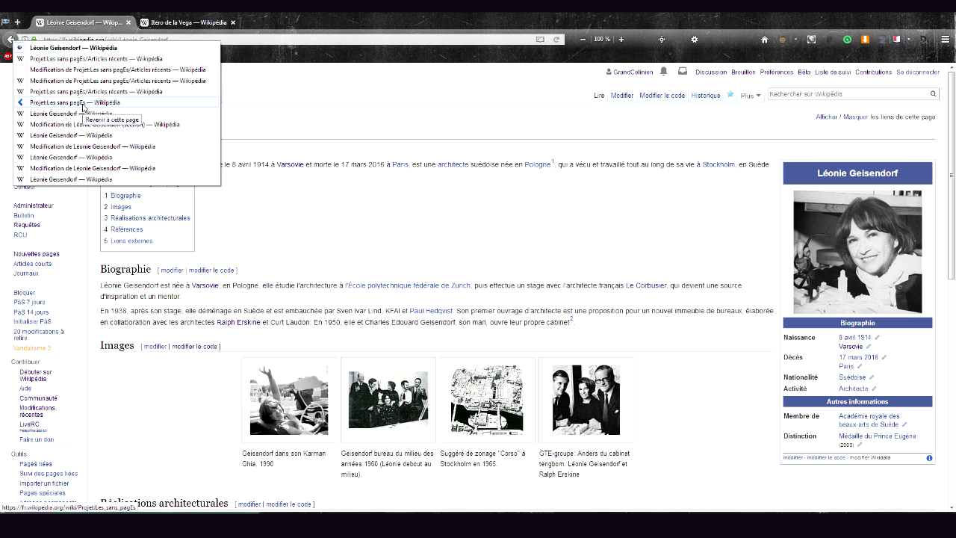
pyautogui.click(83, 106)
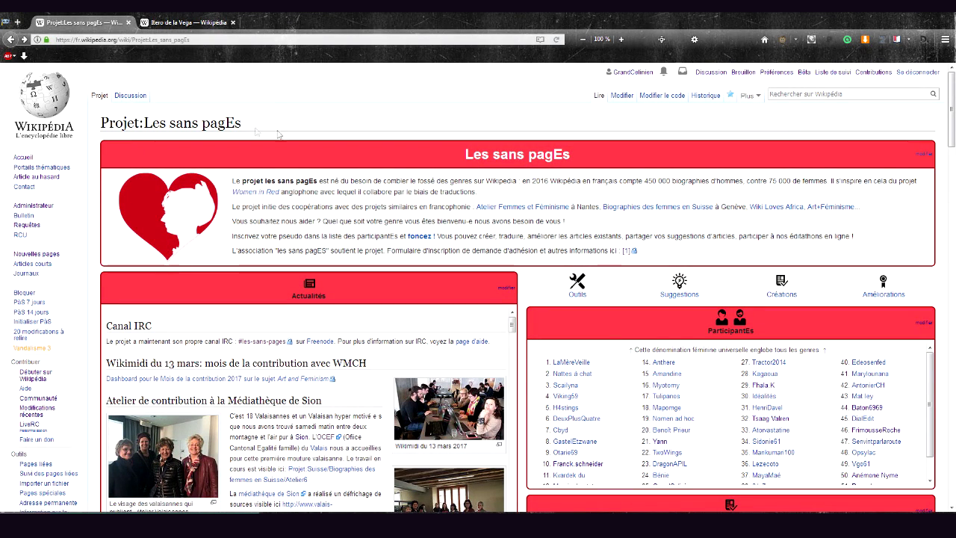
pyautogui.click(137, 100)
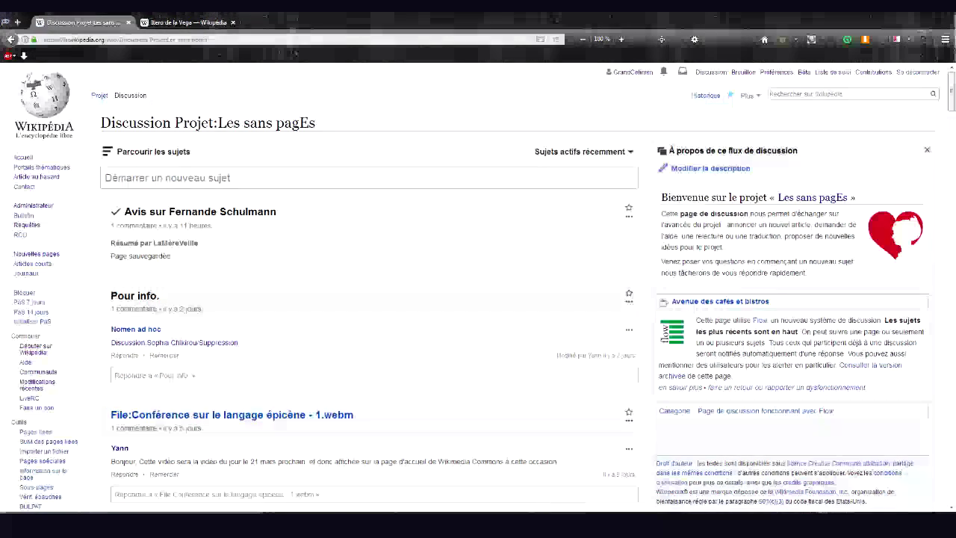
# Look through the topics on the Les sans pagEs discussion page and open the form for starting a new topic
pyautogui.scroll(-15, 216, 217)
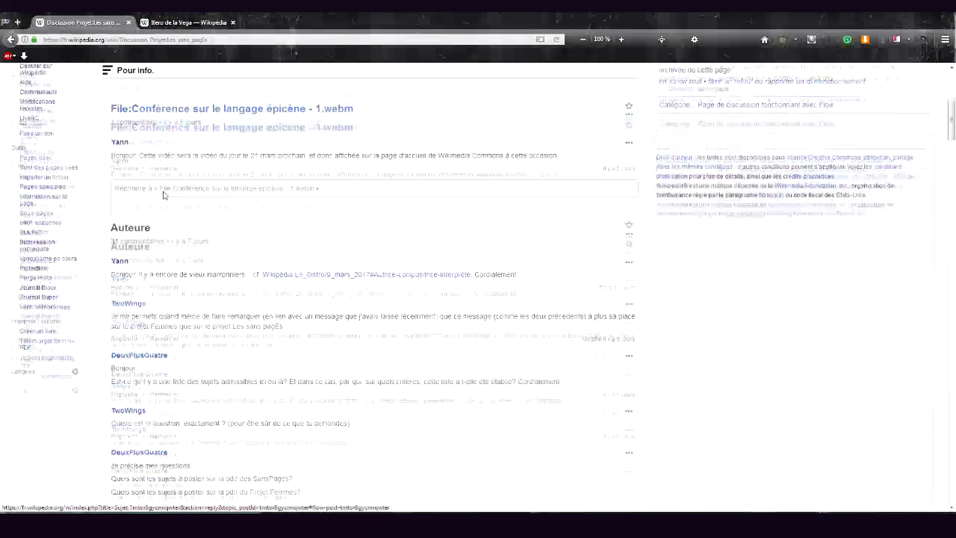
pyautogui.scroll(-15, 216, 216)
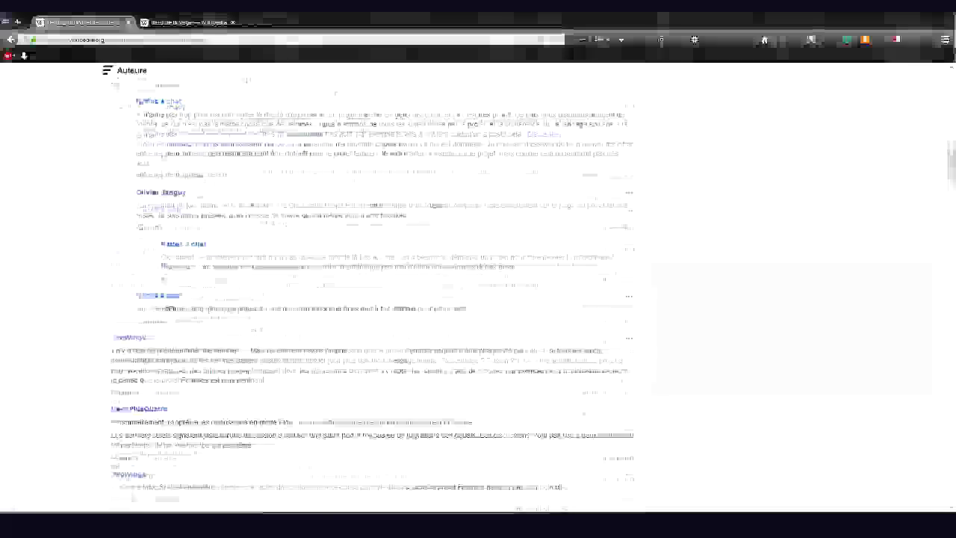
pyautogui.scroll(-20, 67, 288)
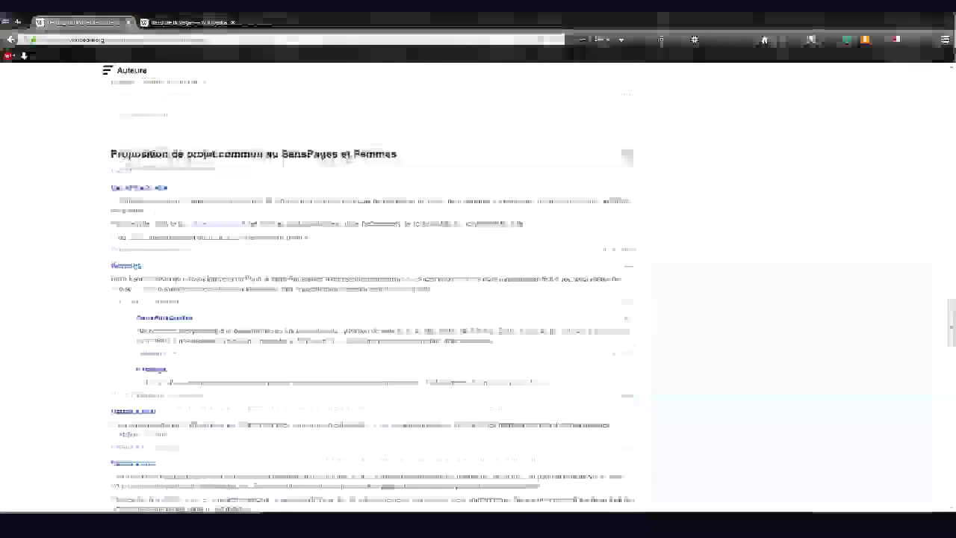
pyautogui.scroll(-5, 68, 288)
pyautogui.scroll(20, 214, 306)
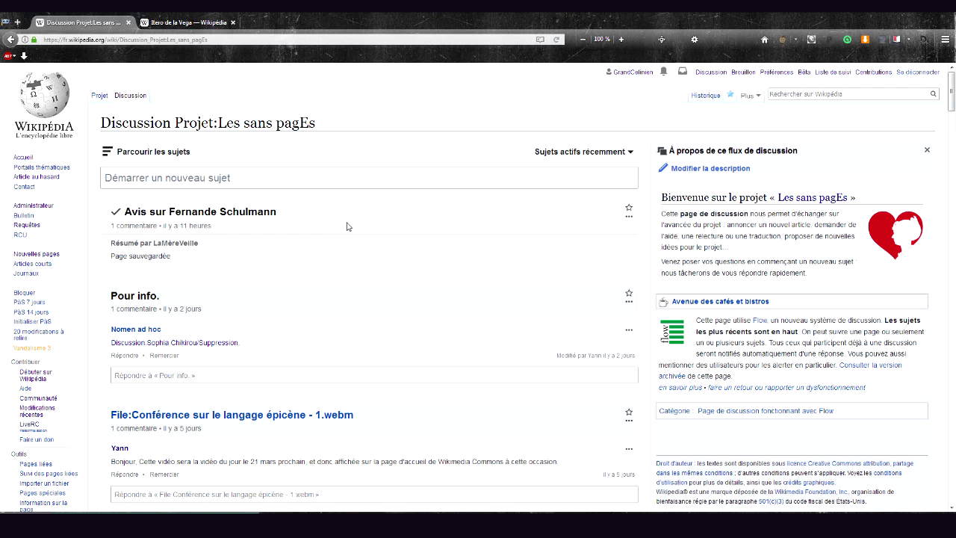
pyautogui.click(180, 177)
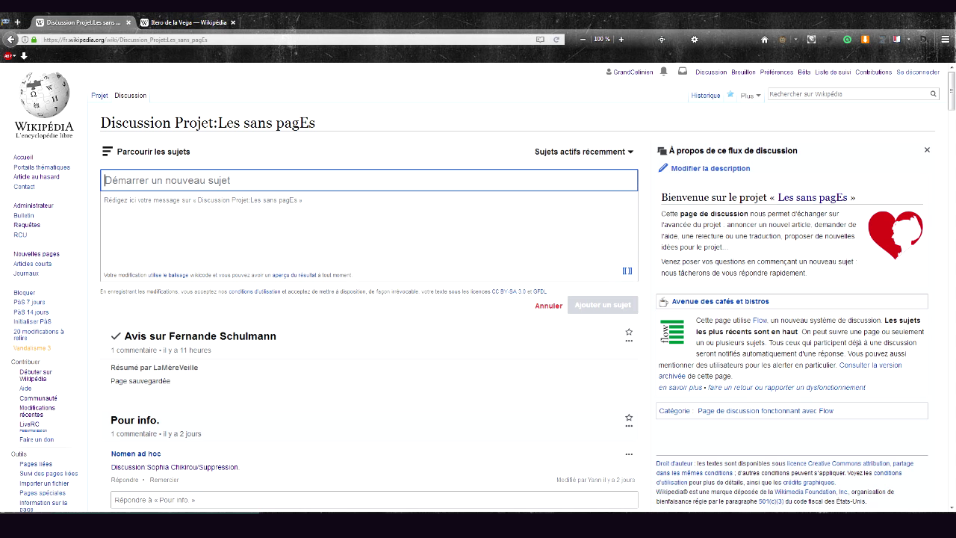
pyautogui.press('Tab')
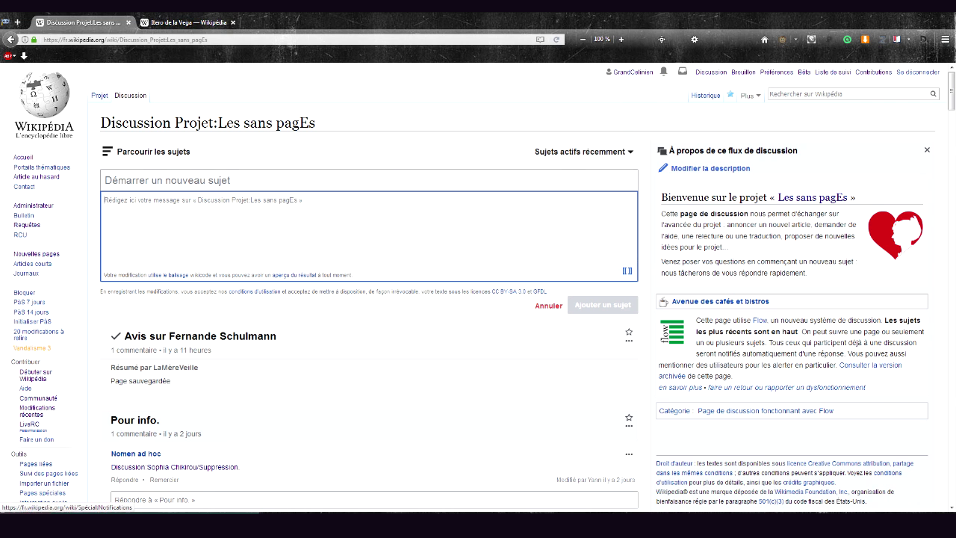
# Return to the Les sans pagEs project page and open its list of missing articles for the occupation "Femme politique"
pyautogui.hotkey('alt', 'Left')
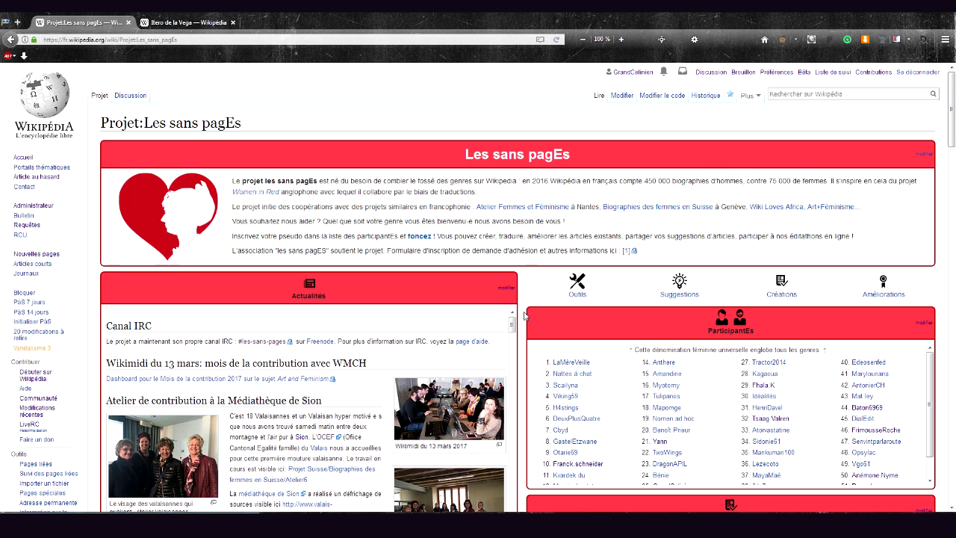
pyautogui.scroll(-1, 544, 344)
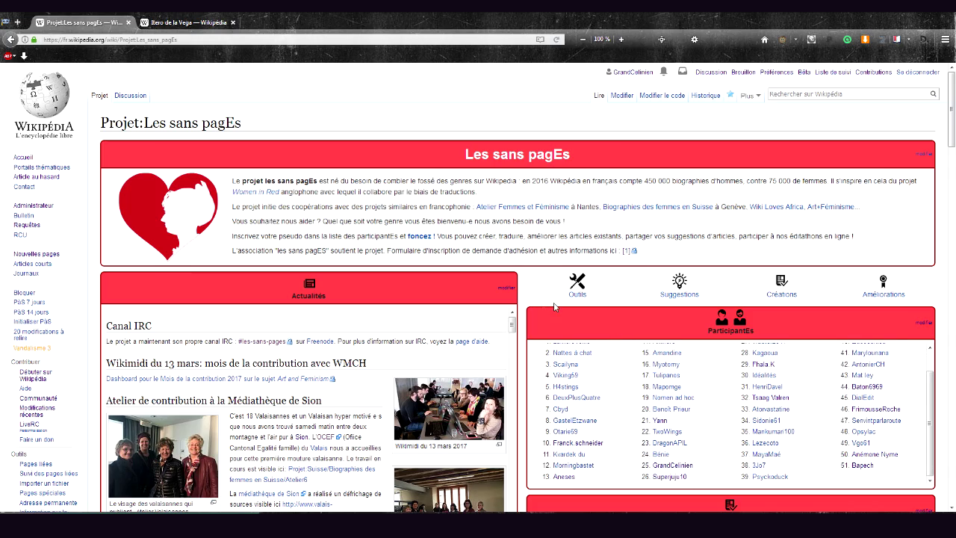
pyautogui.scroll(-3, 554, 306)
pyautogui.scroll(-2, 544, 305)
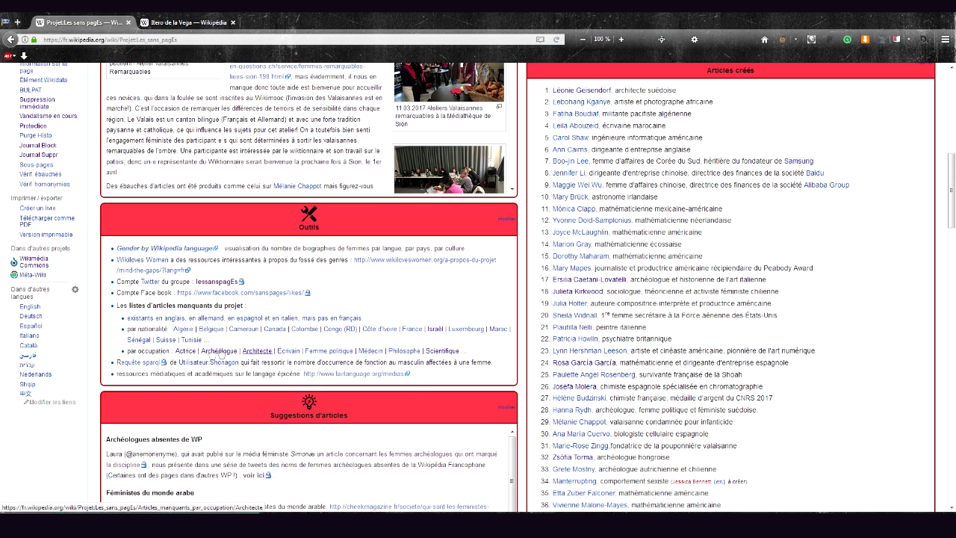
pyautogui.moveTo(210, 356)
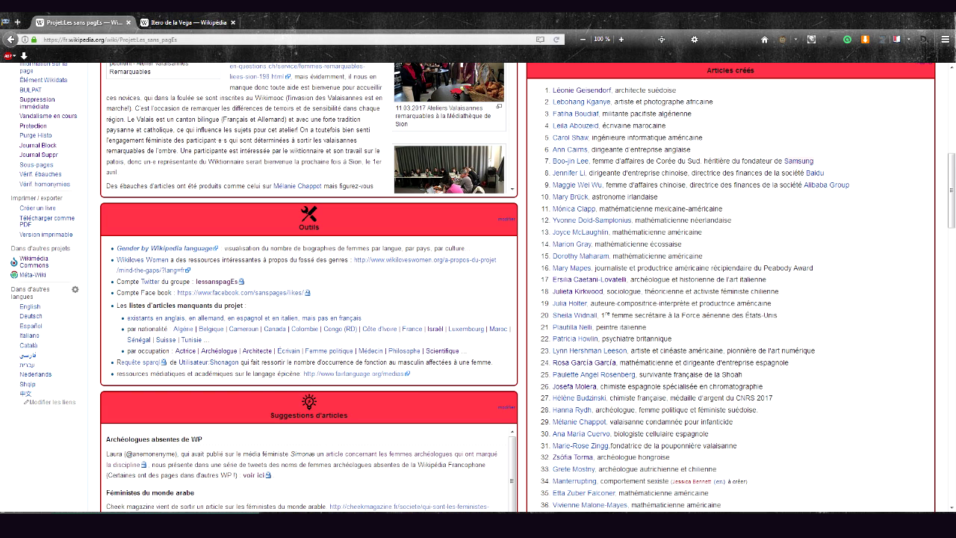
pyautogui.click(328, 351)
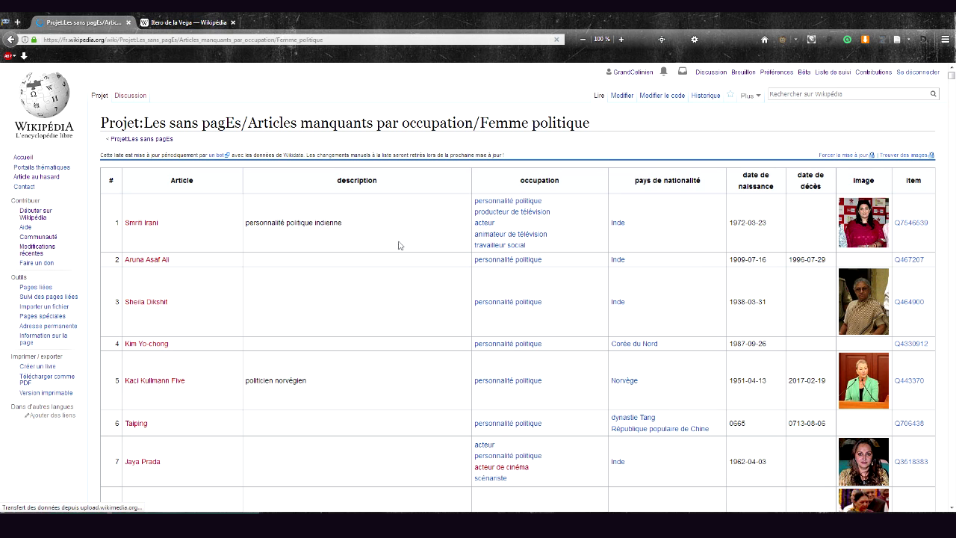
# Open the English Wikipedia article on Smriti Irani through her Wikidata item and examine its sections and references
pyautogui.click(915, 224)
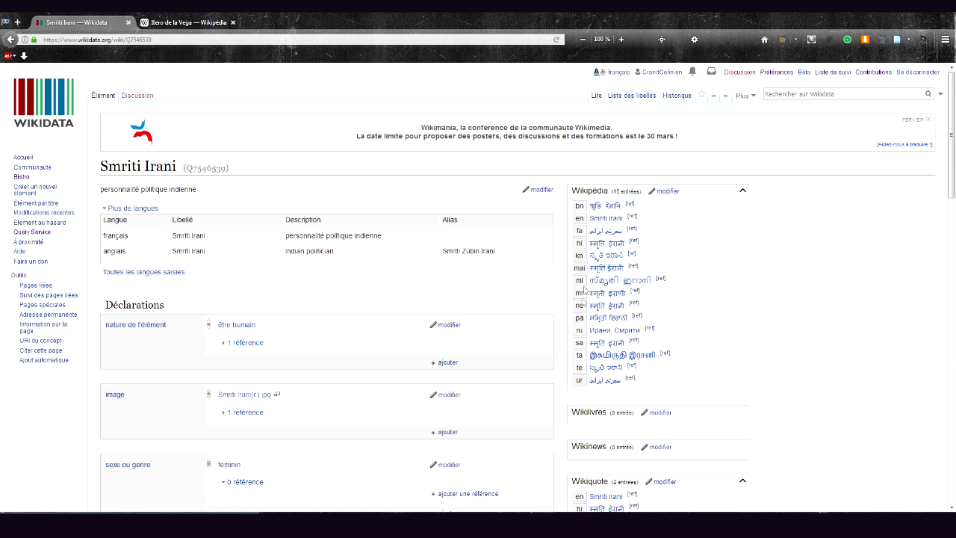
pyautogui.click(600, 219)
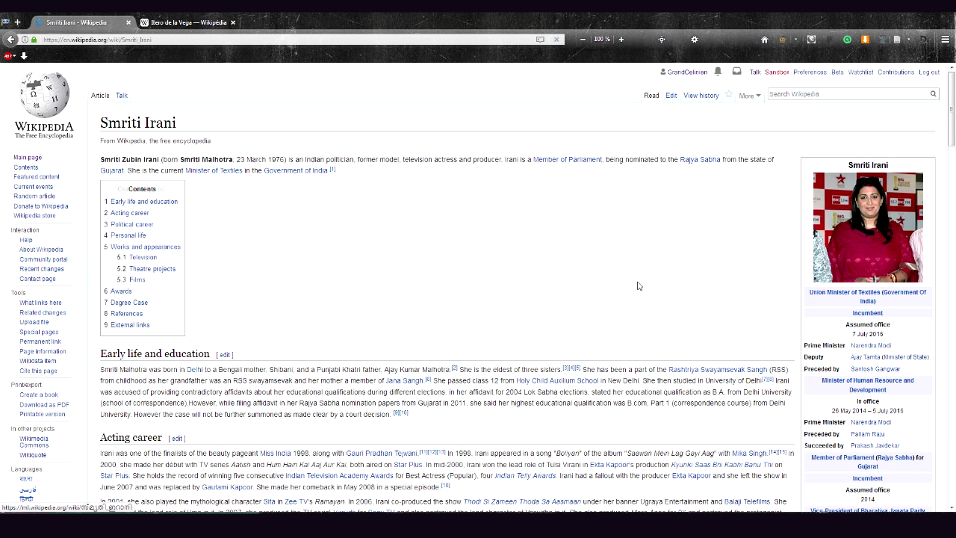
pyautogui.scroll(-10, 634, 287)
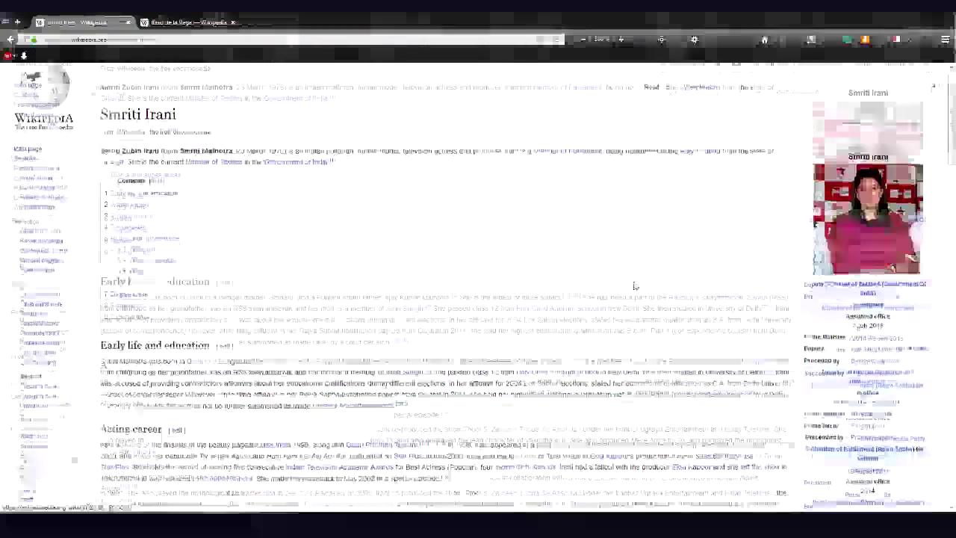
pyautogui.scroll(5, 878, 508)
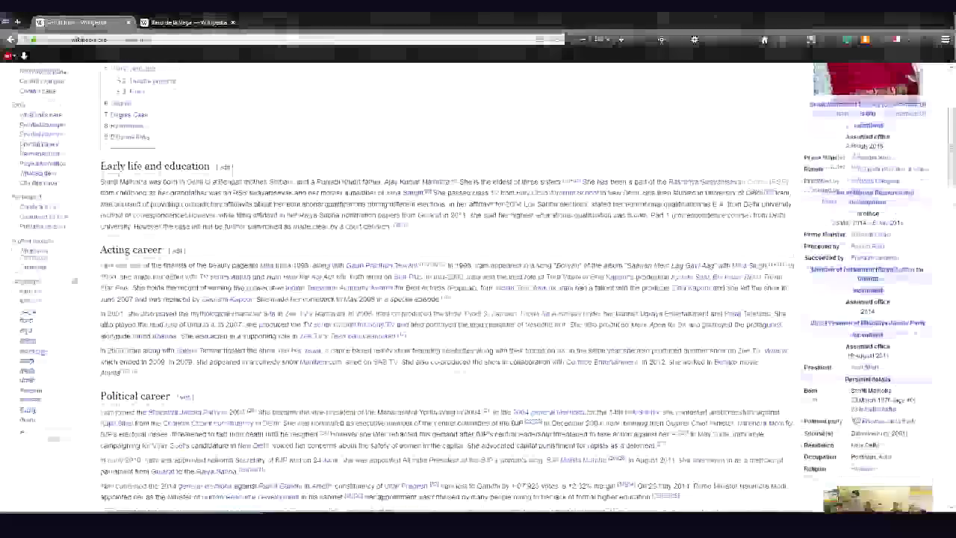
pyautogui.scroll(3, 878, 508)
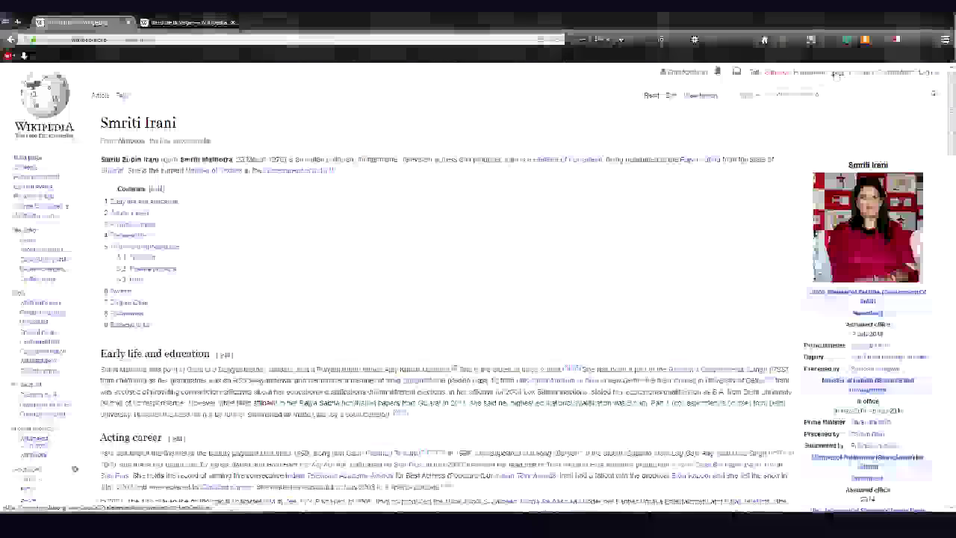
pyautogui.scroll(-3, 878, 508)
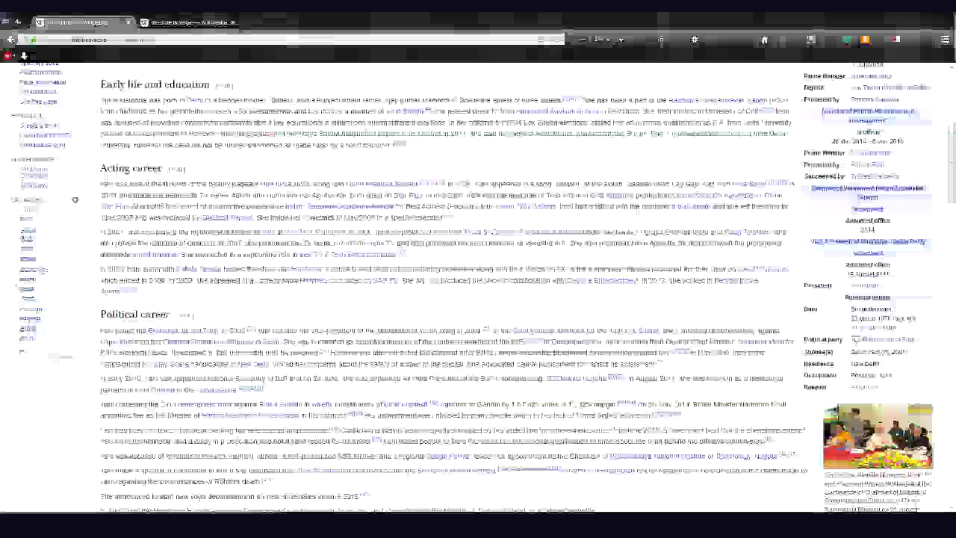
pyautogui.scroll(-10, 475, 252)
pyautogui.scroll(-15, 475, 252)
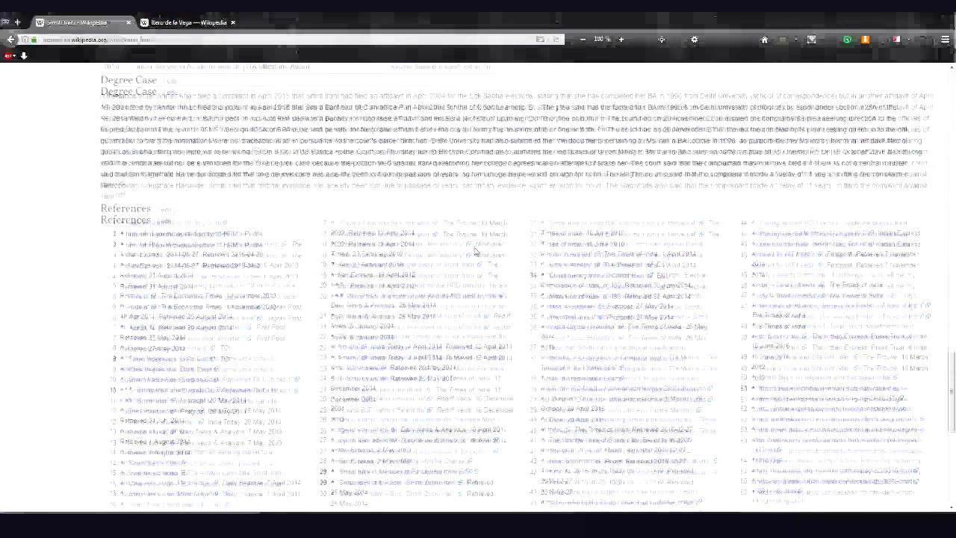
pyautogui.scroll(5, 530, 410)
pyautogui.scroll(20, 530, 409)
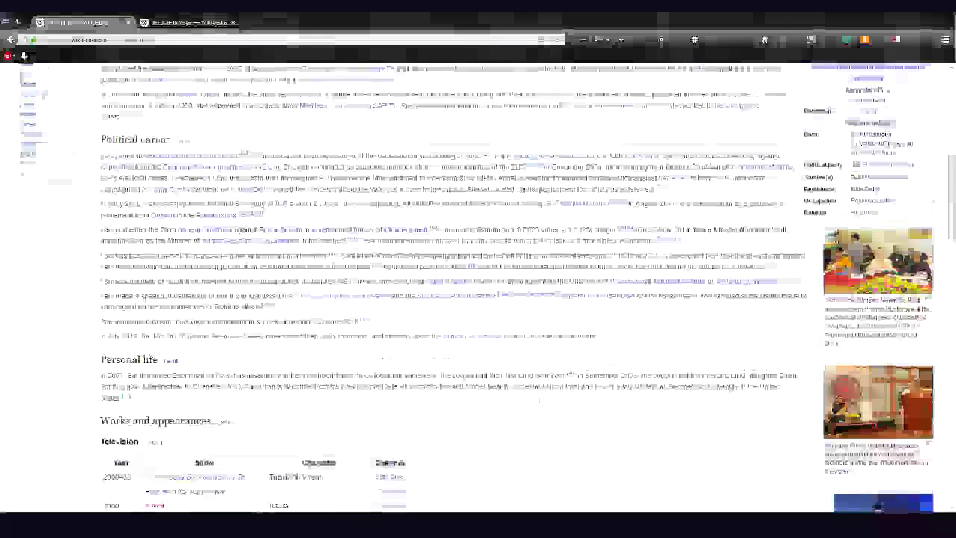
pyautogui.scroll(-2, 463, 348)
pyautogui.scroll(-3, 570, 298)
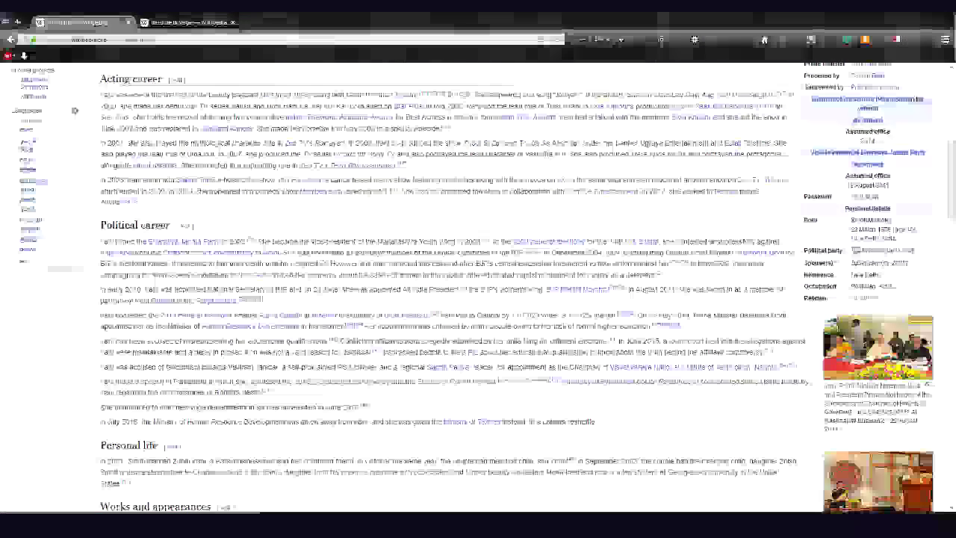
pyautogui.scroll(-3, 452, 380)
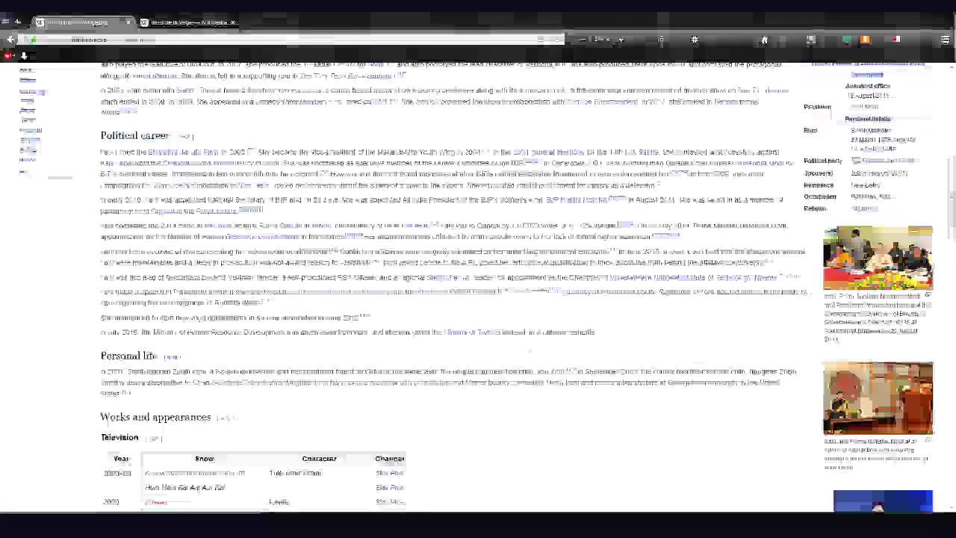
pyautogui.scroll(10, 452, 379)
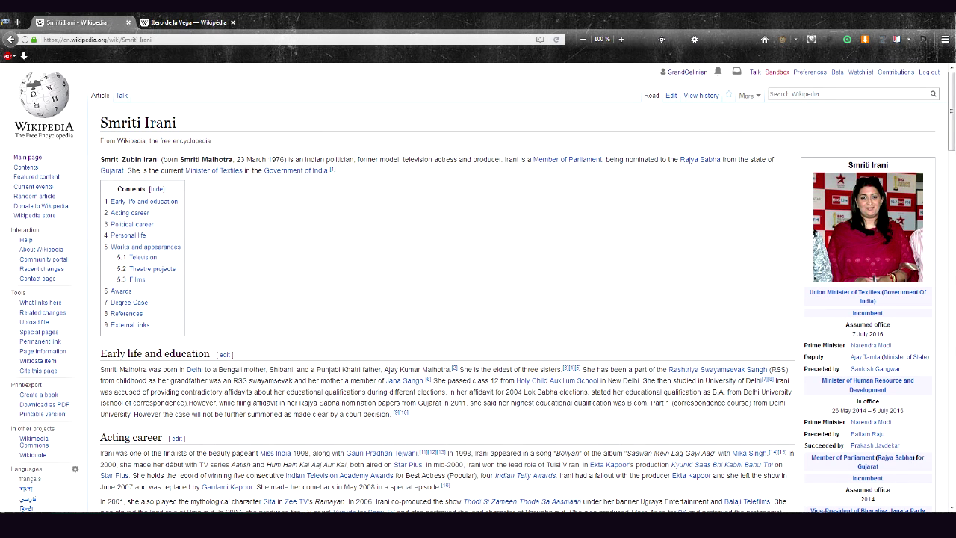
pyautogui.hotkey('alt', 'Tab')
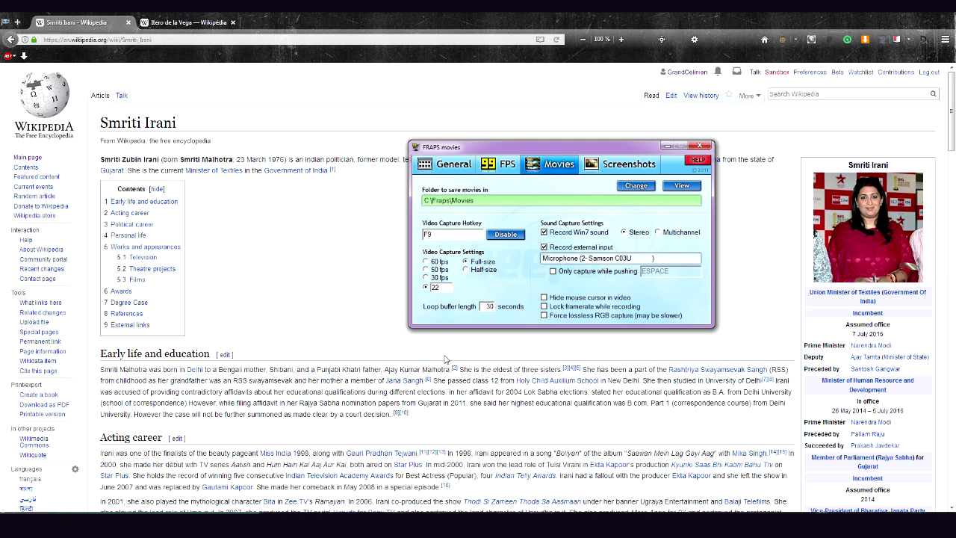